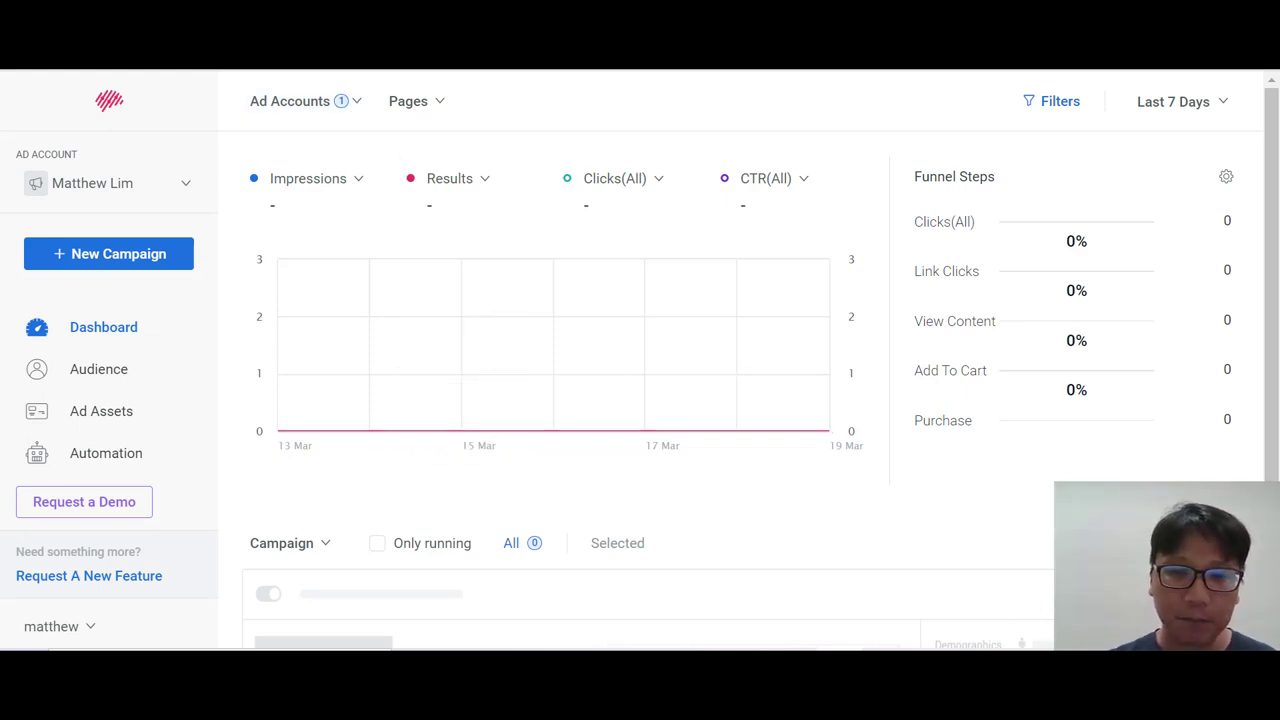
- Review the connected Facebook profile and ad account on the Ad Accounts settings page, and return to the dashboard
{"action": "scroll", "coordinate": [86, 631], "scroll_direction": "down", "scroll_amount": 1}
{"action": "left_click", "coordinate": [89, 627]}
{"action": "left_click", "coordinate": [71, 587]}
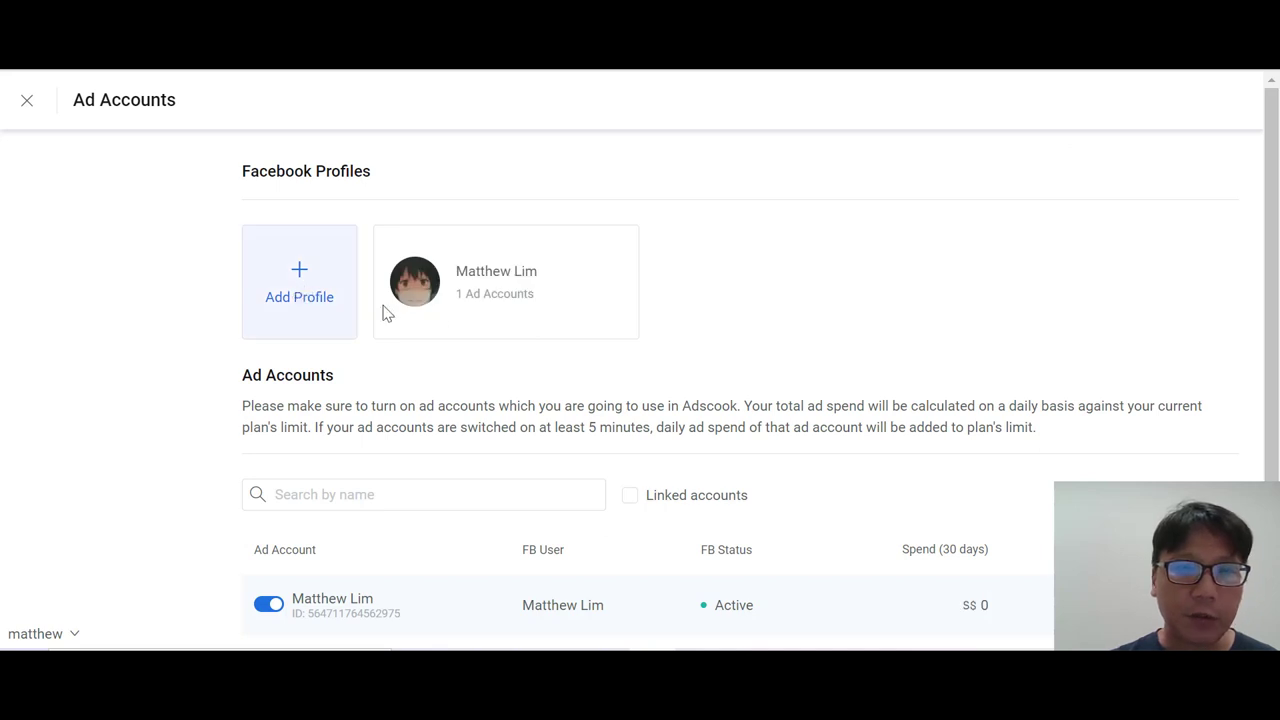
{"action": "scroll", "coordinate": [736, 382], "scroll_direction": "down", "scroll_amount": 1}
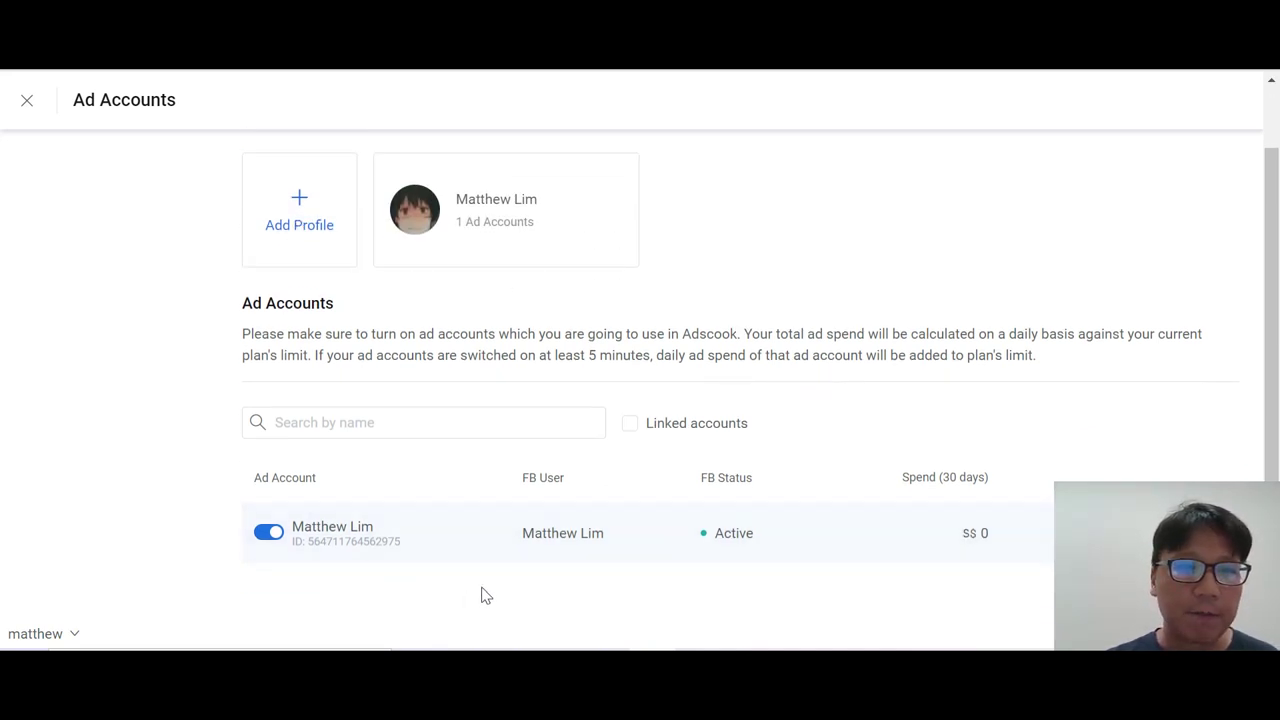
{"action": "scroll", "coordinate": [490, 510], "scroll_direction": "up", "scroll_amount": 1}
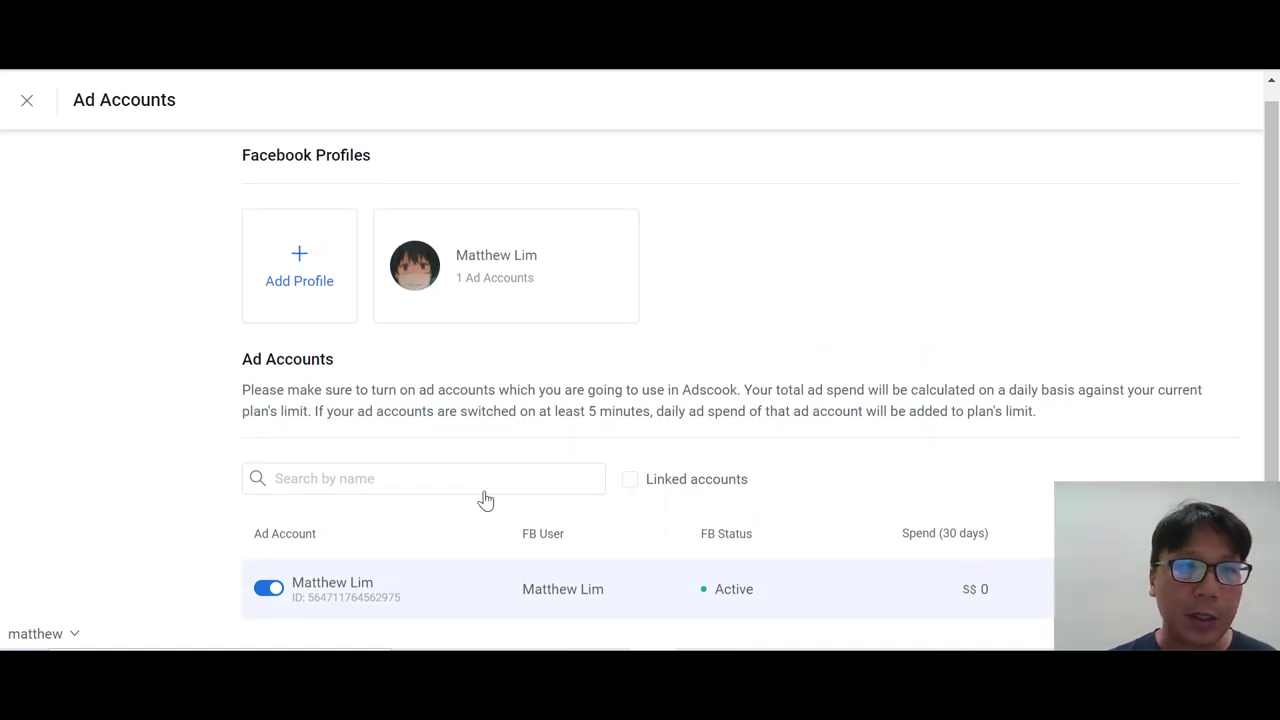
{"action": "left_click", "coordinate": [24, 104]}
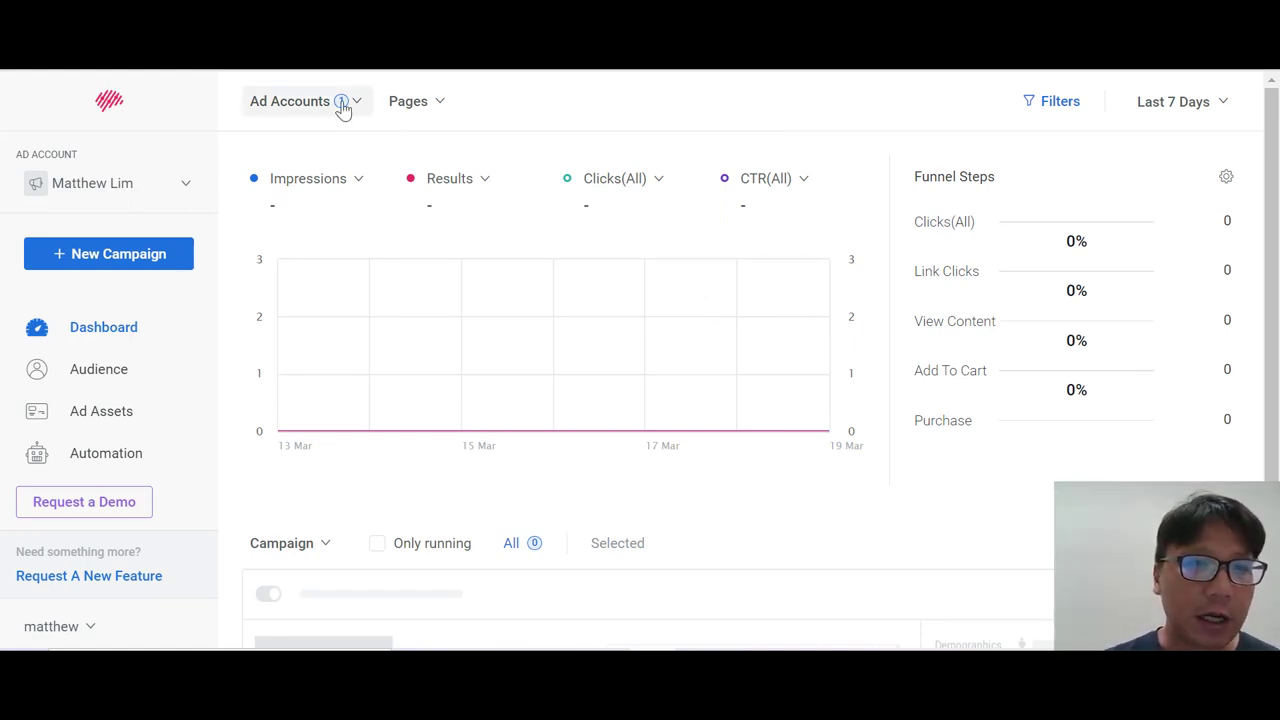
- Look through the pages available for filtering and the metrics selectable for the chart's Results series
{"action": "left_click", "coordinate": [415, 104]}
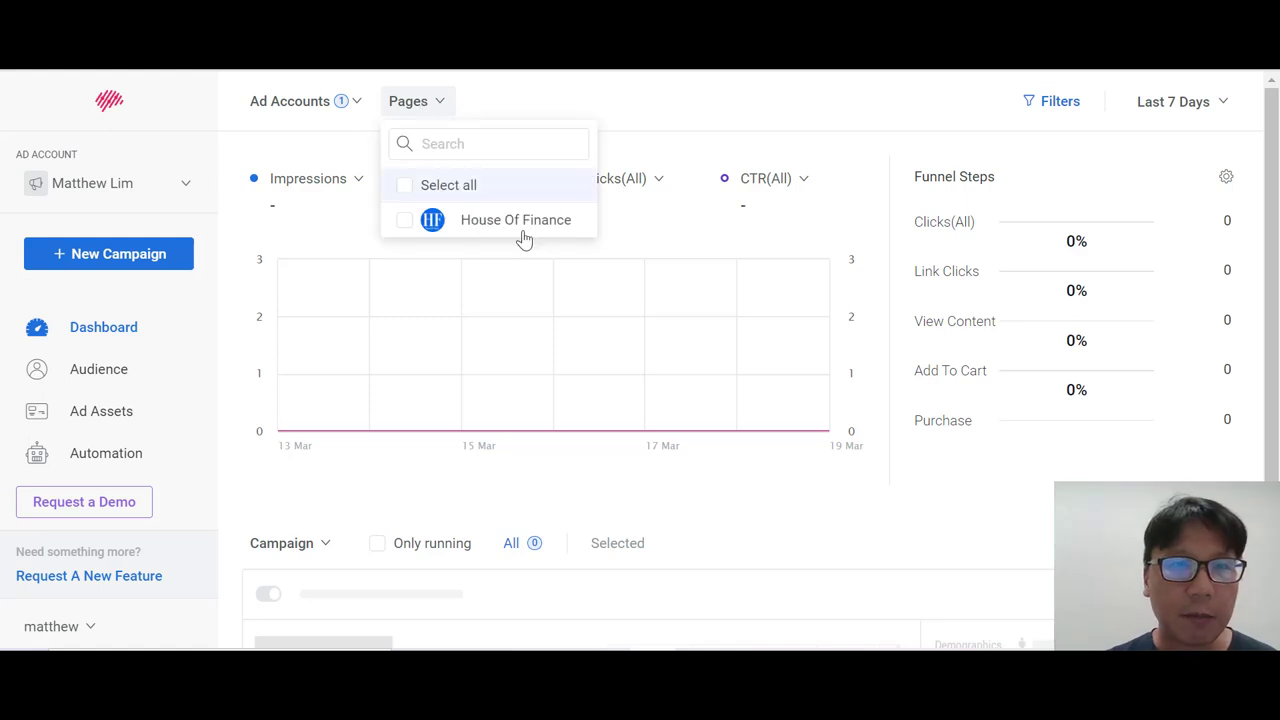
{"action": "left_click", "coordinate": [680, 114]}
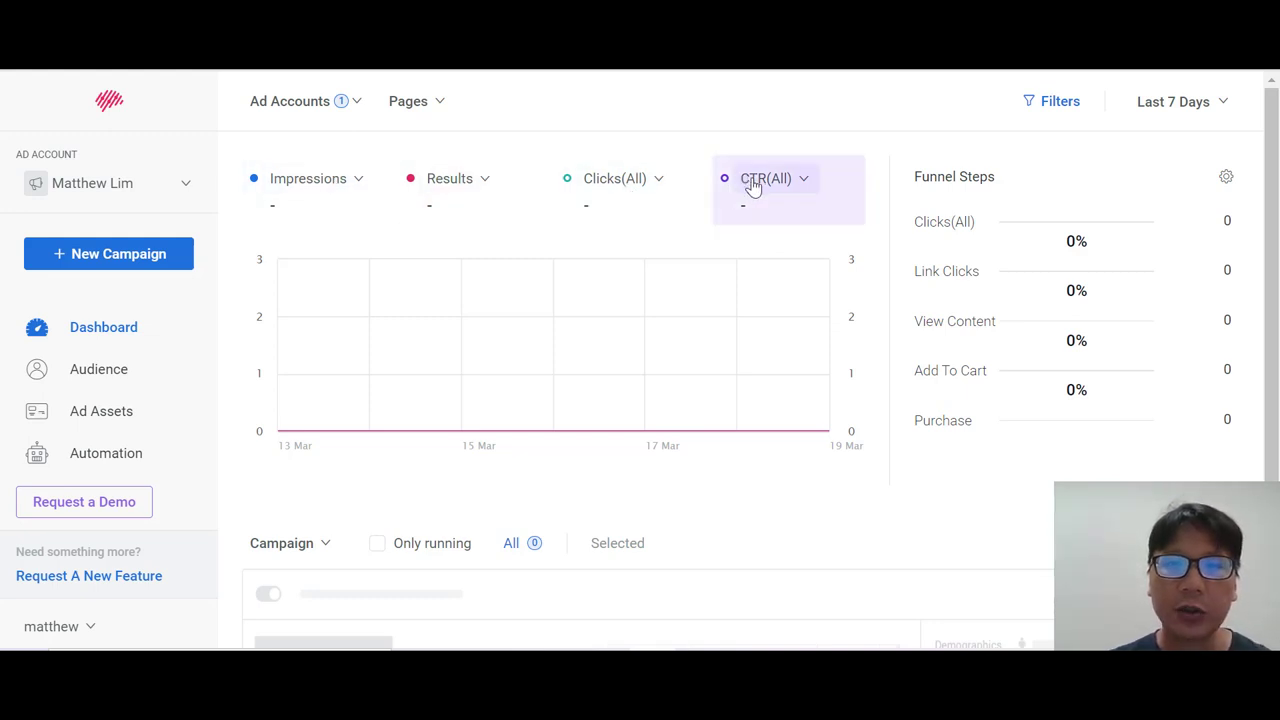
{"action": "left_click", "coordinate": [486, 182]}
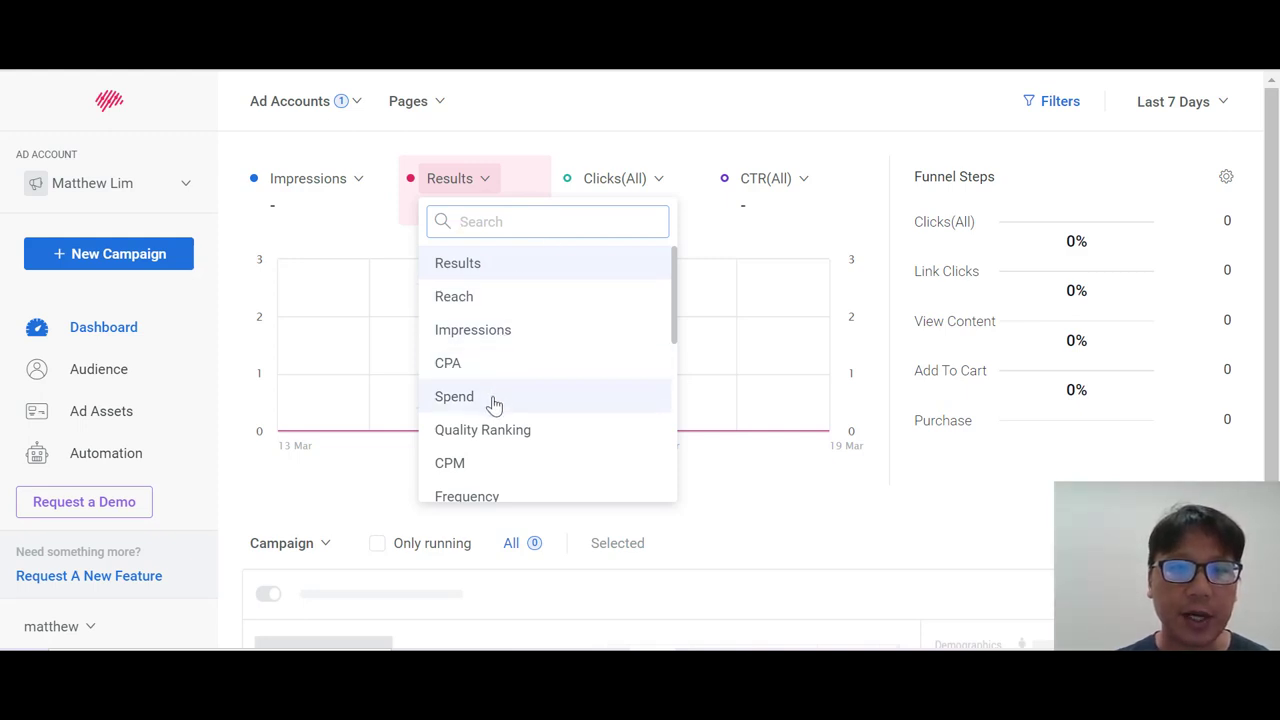
{"action": "scroll", "coordinate": [502, 465], "scroll_direction": "down", "scroll_amount": 2}
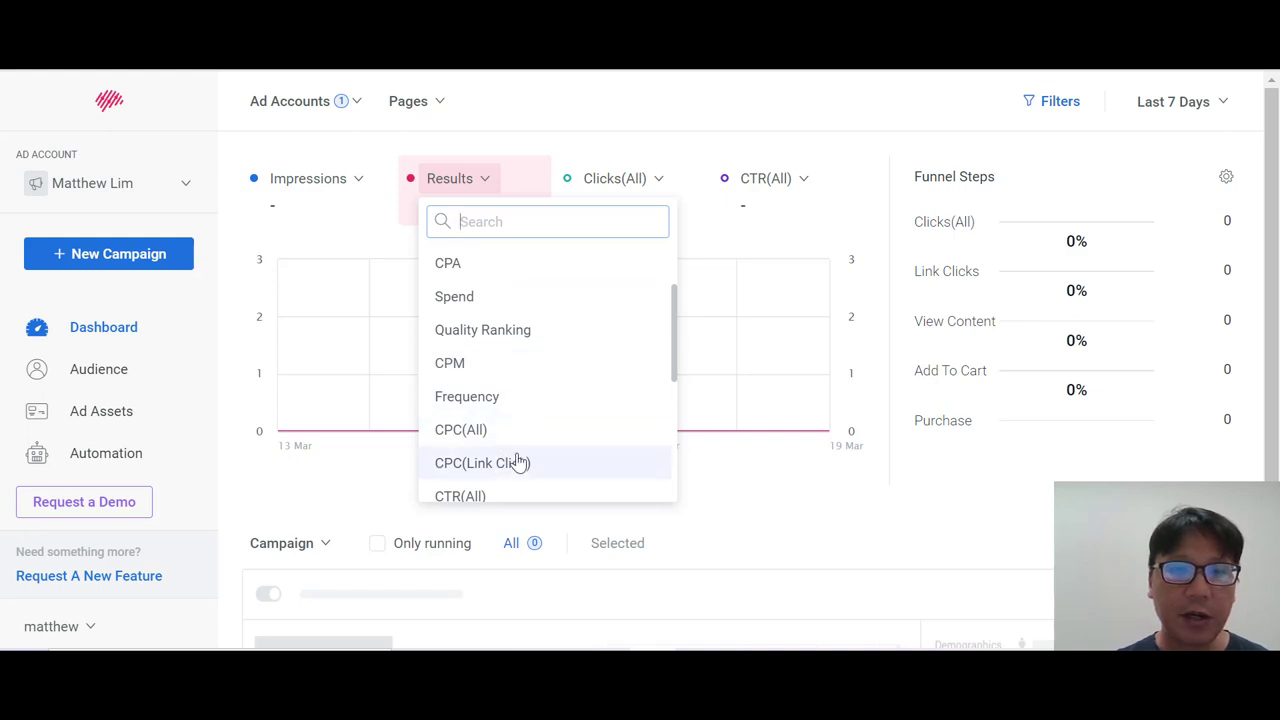
{"action": "scroll", "coordinate": [520, 458], "scroll_direction": "down", "scroll_amount": 2}
{"action": "scroll", "coordinate": [530, 438], "scroll_direction": "down", "scroll_amount": 10}
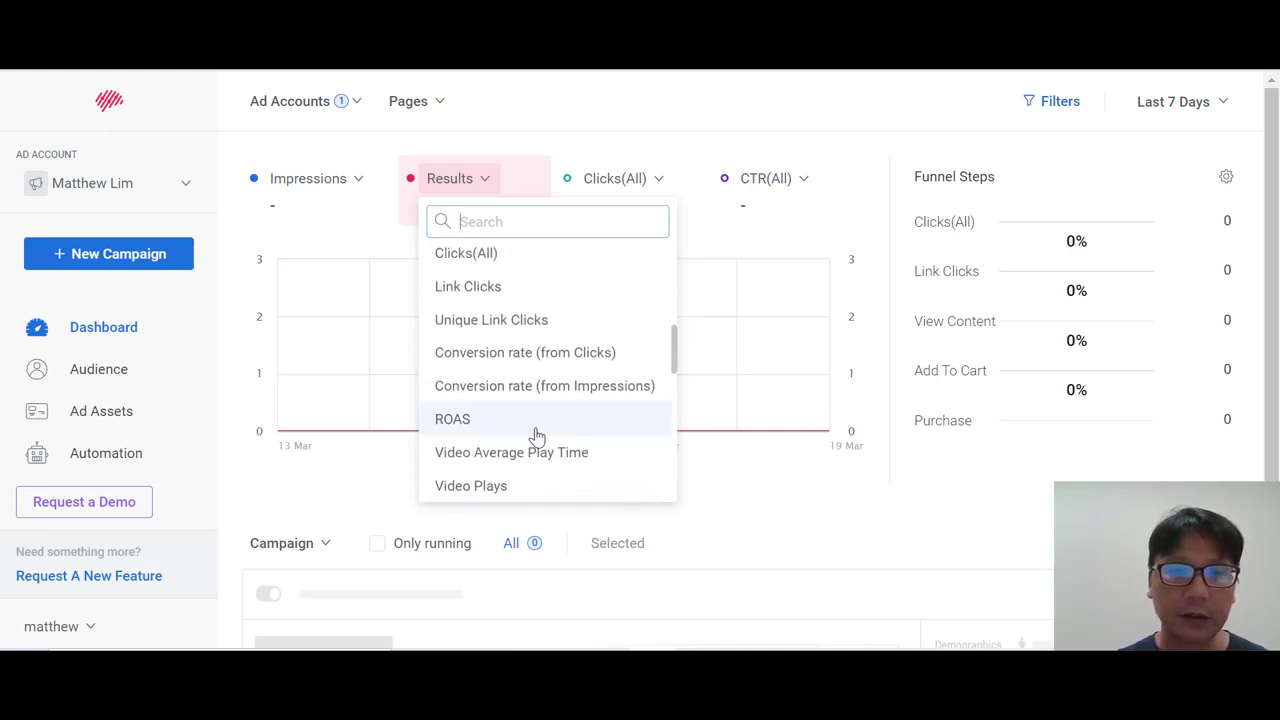
{"action": "scroll", "coordinate": [537, 437], "scroll_direction": "down", "scroll_amount": 5}
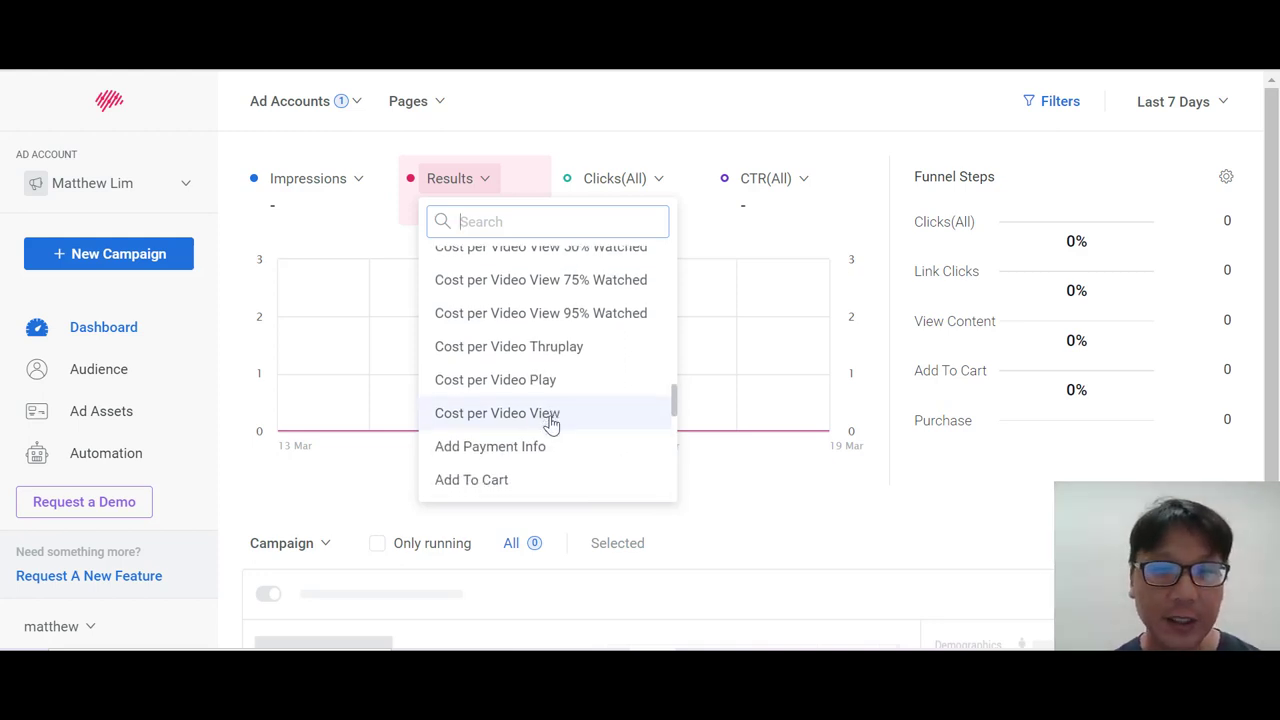
{"action": "scroll", "coordinate": [551, 424], "scroll_direction": "down", "scroll_amount": 2}
{"action": "scroll", "coordinate": [551, 424], "scroll_direction": "down", "scroll_amount": 4}
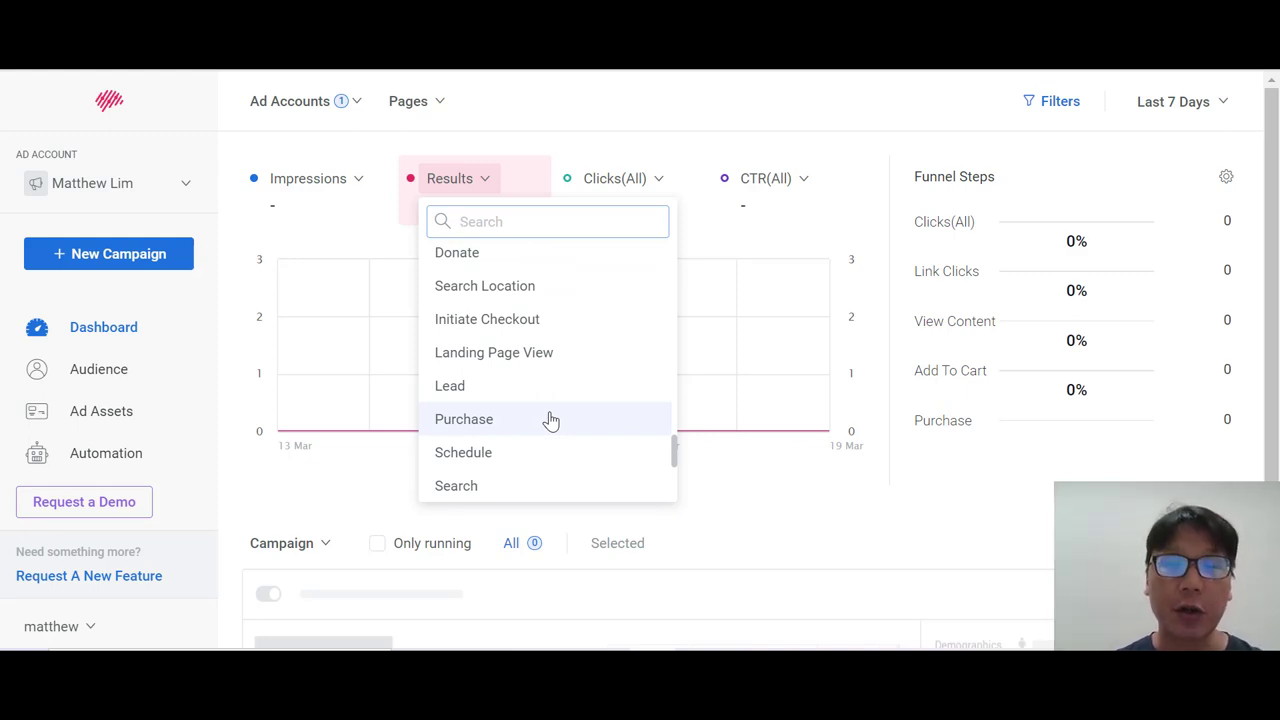
{"action": "scroll", "coordinate": [551, 421], "scroll_direction": "down", "scroll_amount": 10}
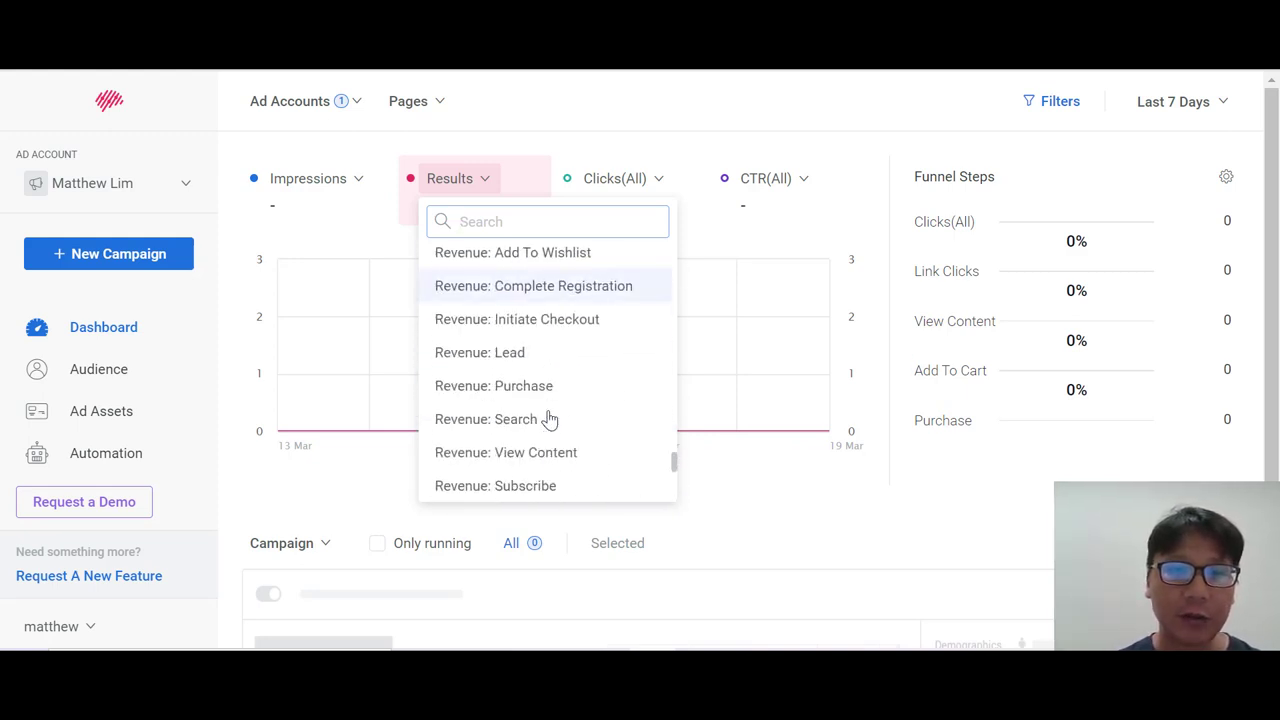
{"action": "left_click", "coordinate": [600, 106]}
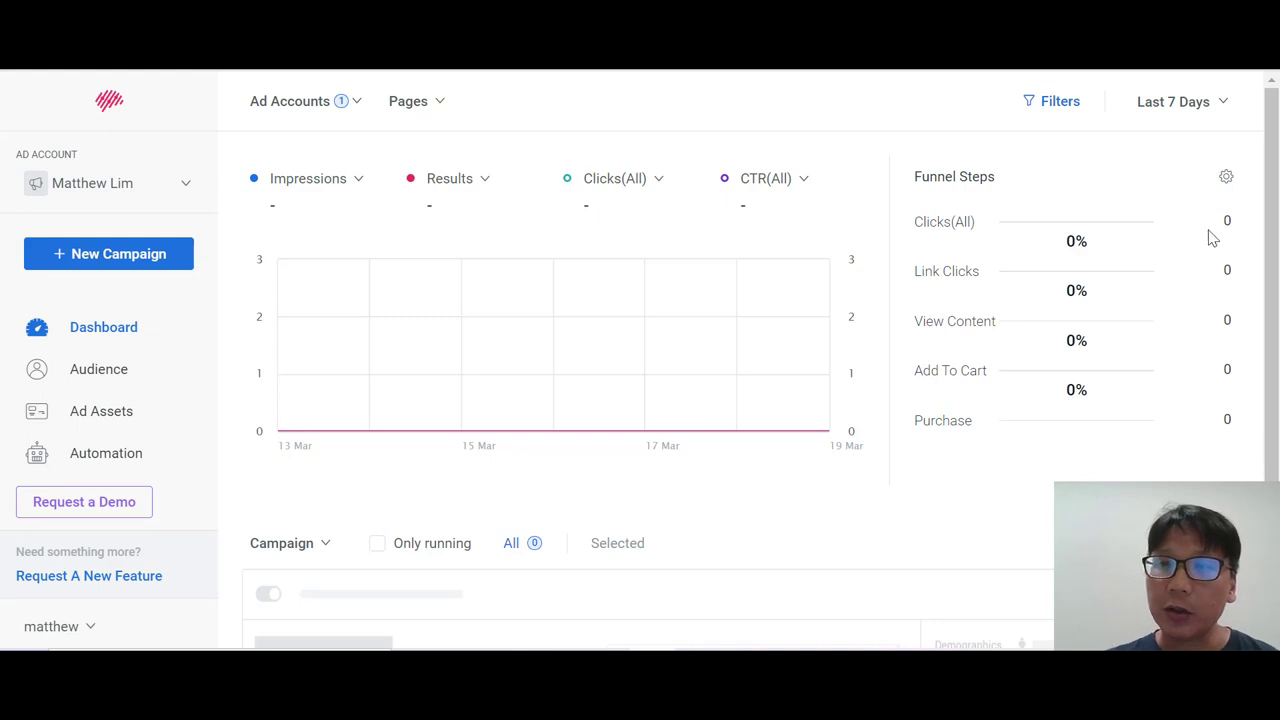
- Look through the events selectable as funnel steps in the funnel configuration, and close it without changes
{"action": "left_click", "coordinate": [1226, 179]}
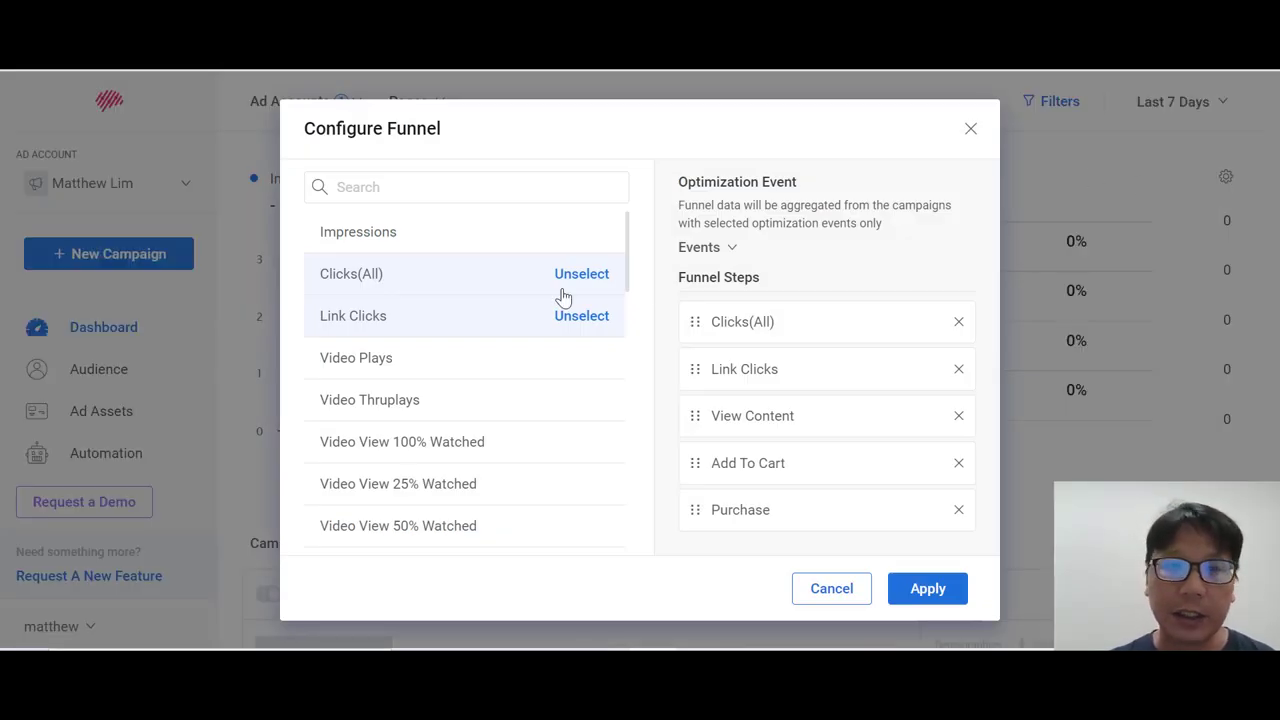
{"action": "scroll", "coordinate": [530, 361], "scroll_direction": "down", "scroll_amount": 10}
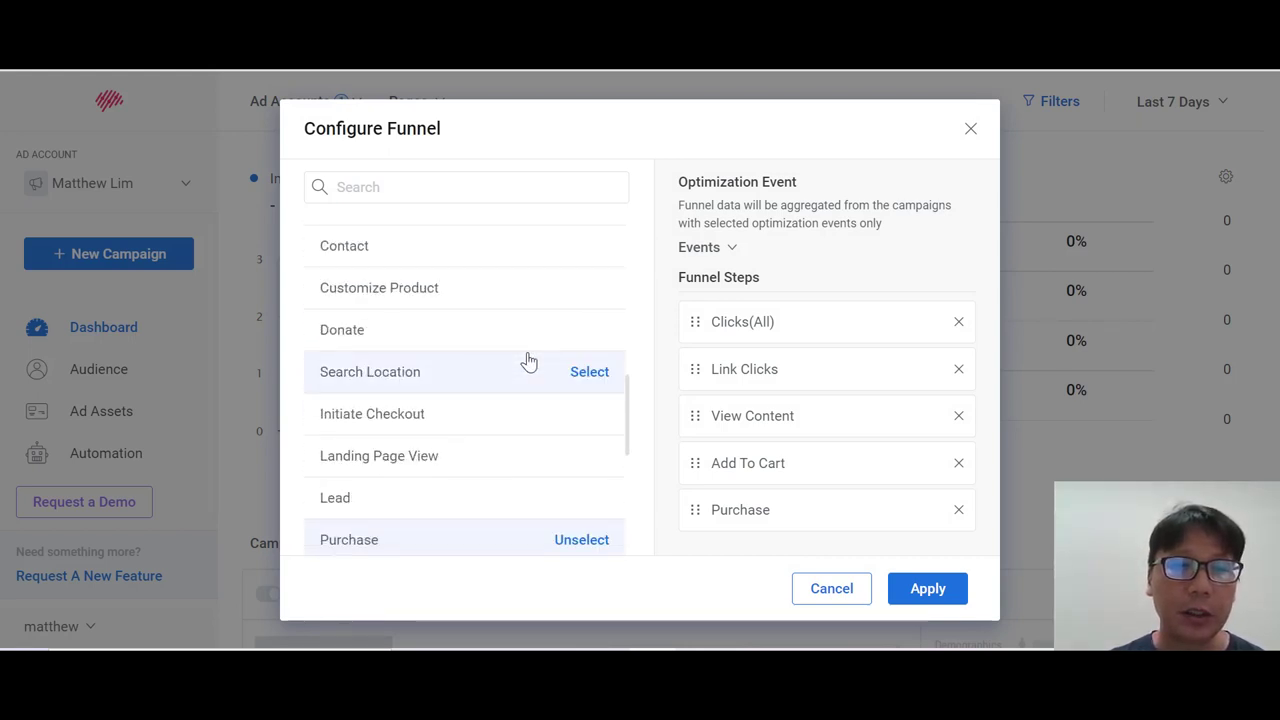
{"action": "scroll", "coordinate": [529, 361], "scroll_direction": "down", "scroll_amount": 5}
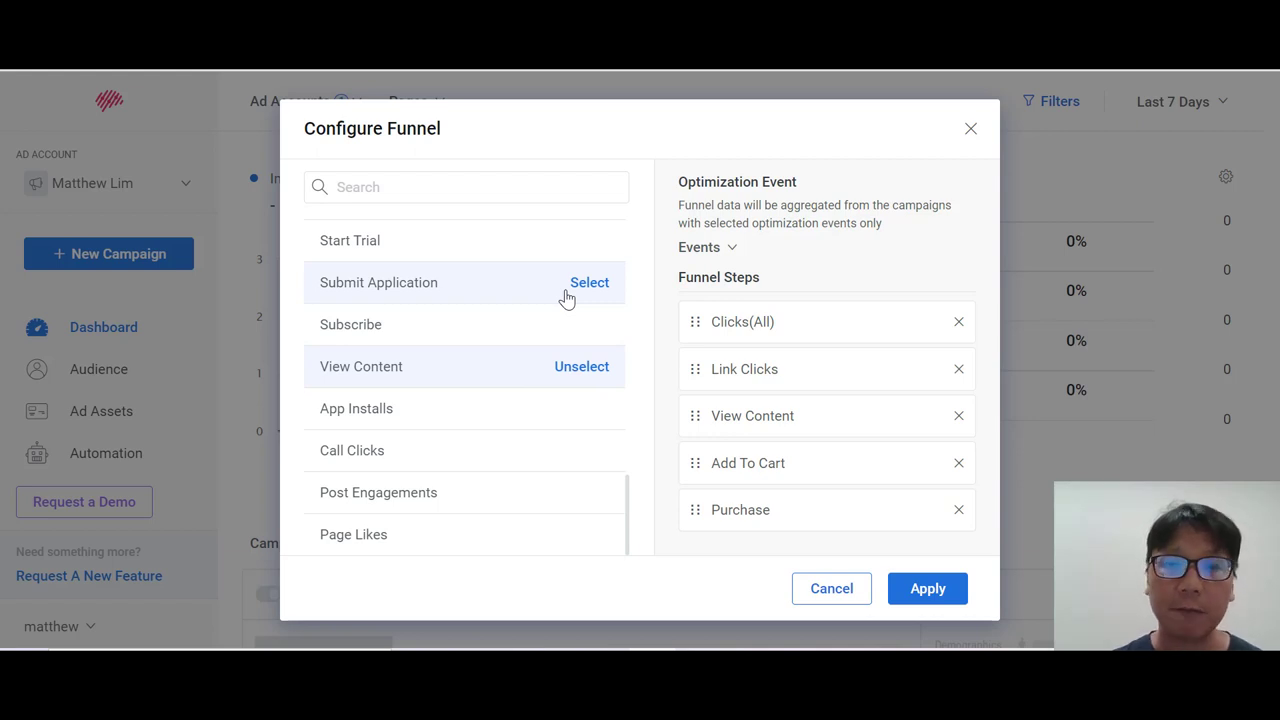
{"action": "left_click", "coordinate": [1012, 514]}
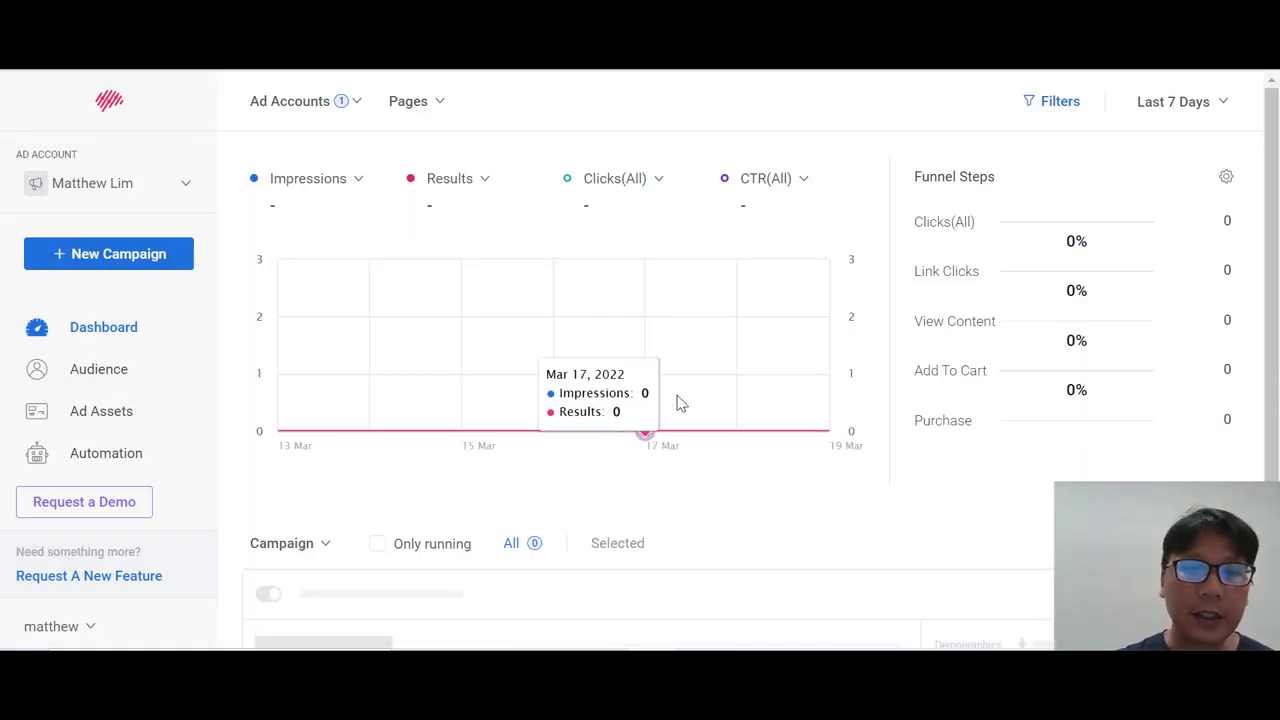
- Switch the dashboard's performance list from Campaign to the Adset level and on to the Ad level
{"action": "scroll", "coordinate": [947, 507], "scroll_direction": "down", "scroll_amount": 2}
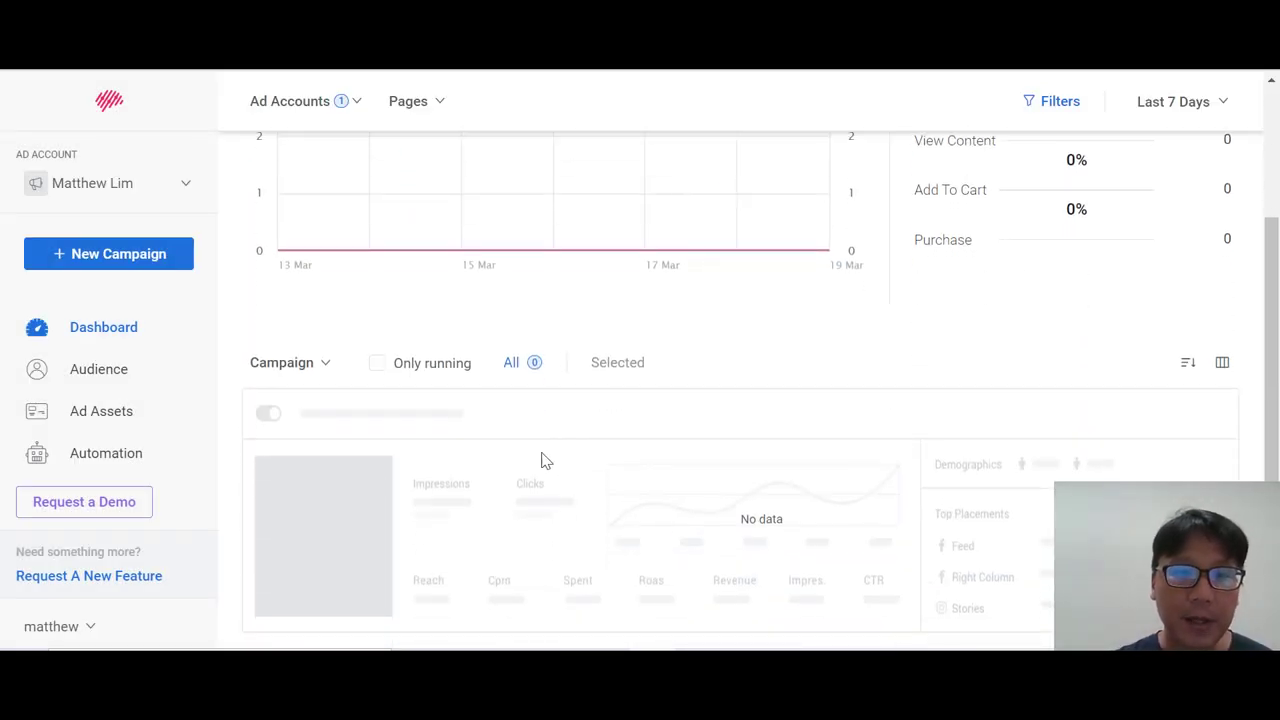
{"action": "left_click", "coordinate": [336, 368]}
{"action": "left_click", "coordinate": [305, 430]}
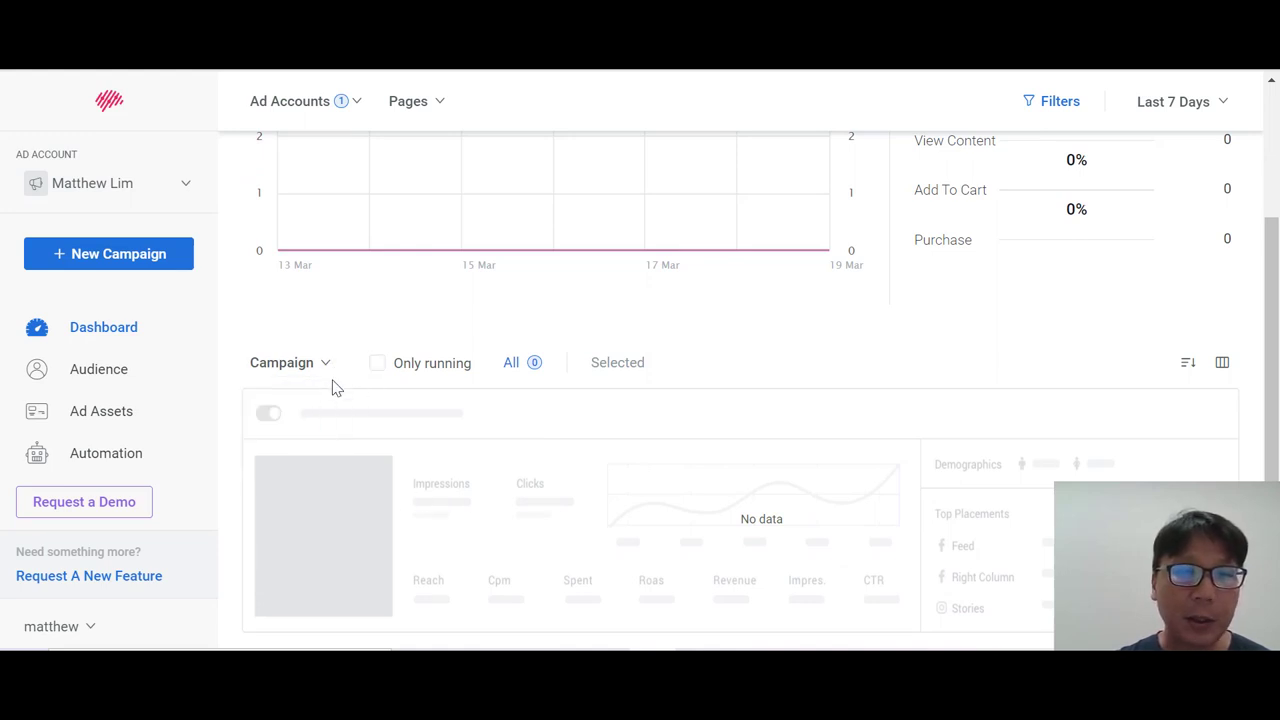
{"action": "left_click", "coordinate": [329, 368]}
{"action": "left_click", "coordinate": [286, 437]}
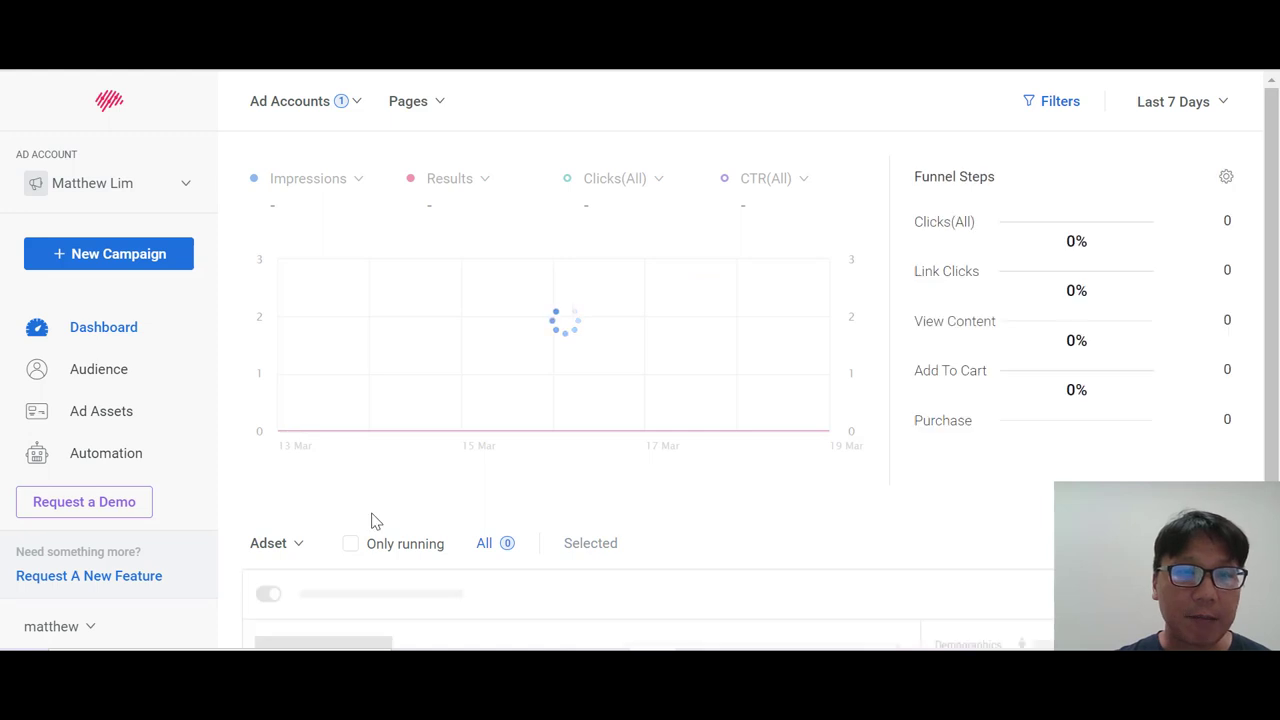
{"action": "left_click", "coordinate": [299, 543]}
{"action": "left_click", "coordinate": [290, 510]}
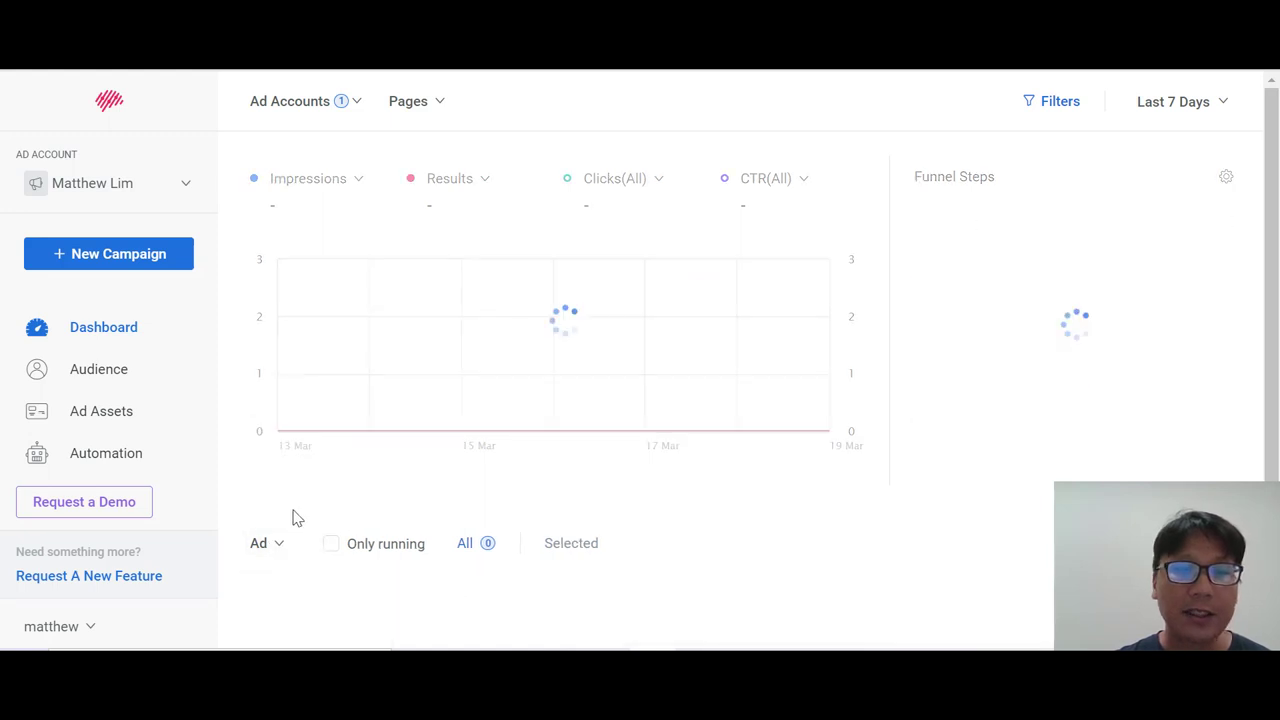
- Restrict the ad-level performance list to only running ads
{"action": "scroll", "coordinate": [390, 480], "scroll_direction": "down", "scroll_amount": 1}
{"action": "left_click", "coordinate": [338, 445]}
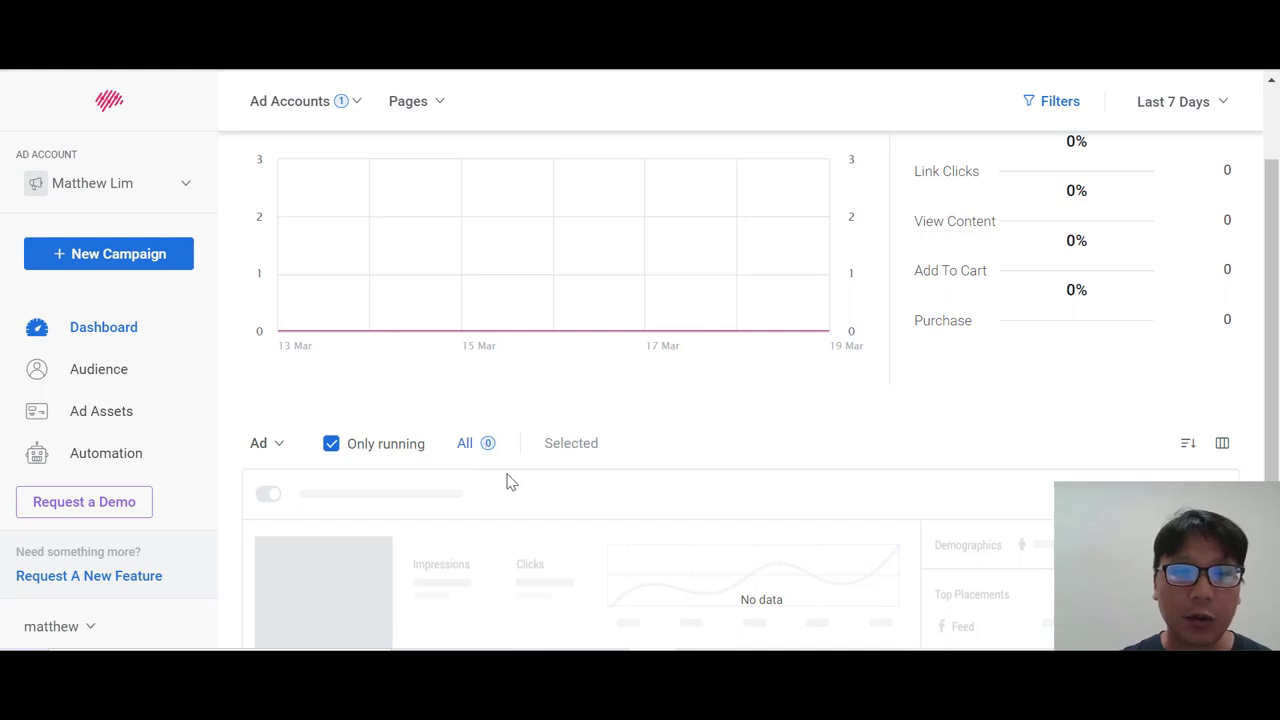
{"action": "scroll", "coordinate": [717, 423], "scroll_direction": "down", "scroll_amount": 1}
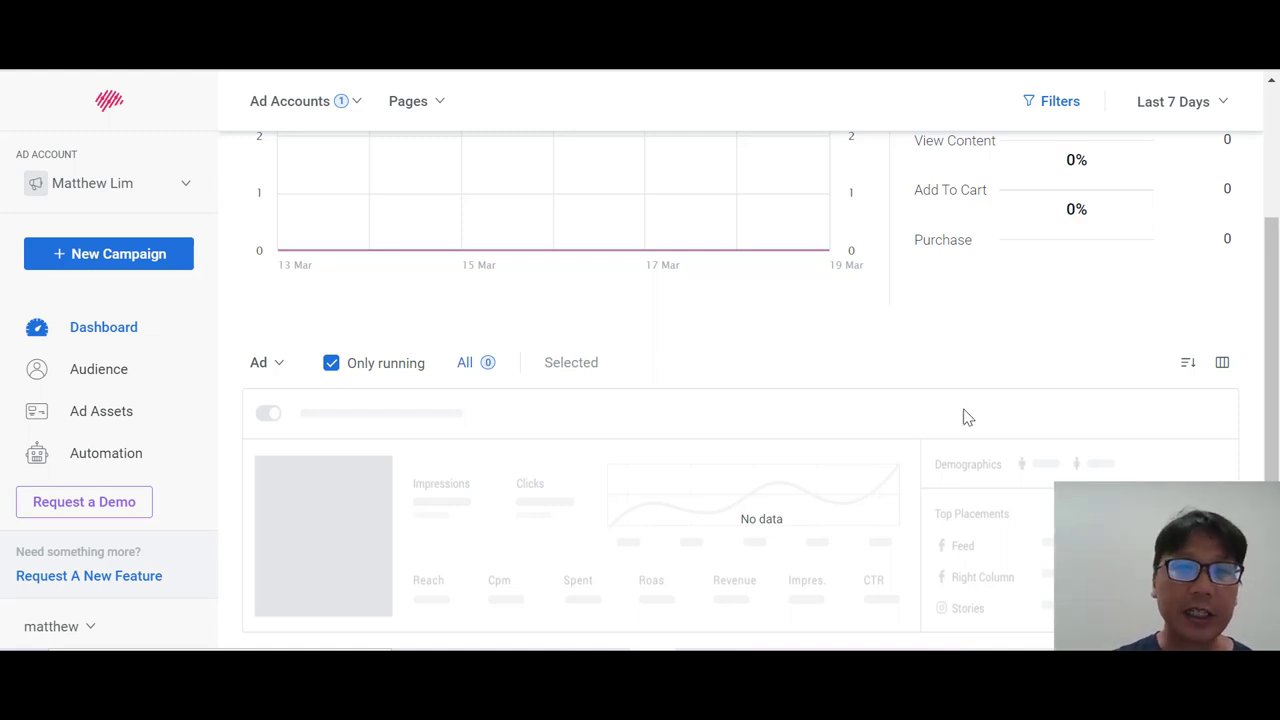
{"action": "scroll", "coordinate": [880, 388], "scroll_direction": "up", "scroll_amount": 2}
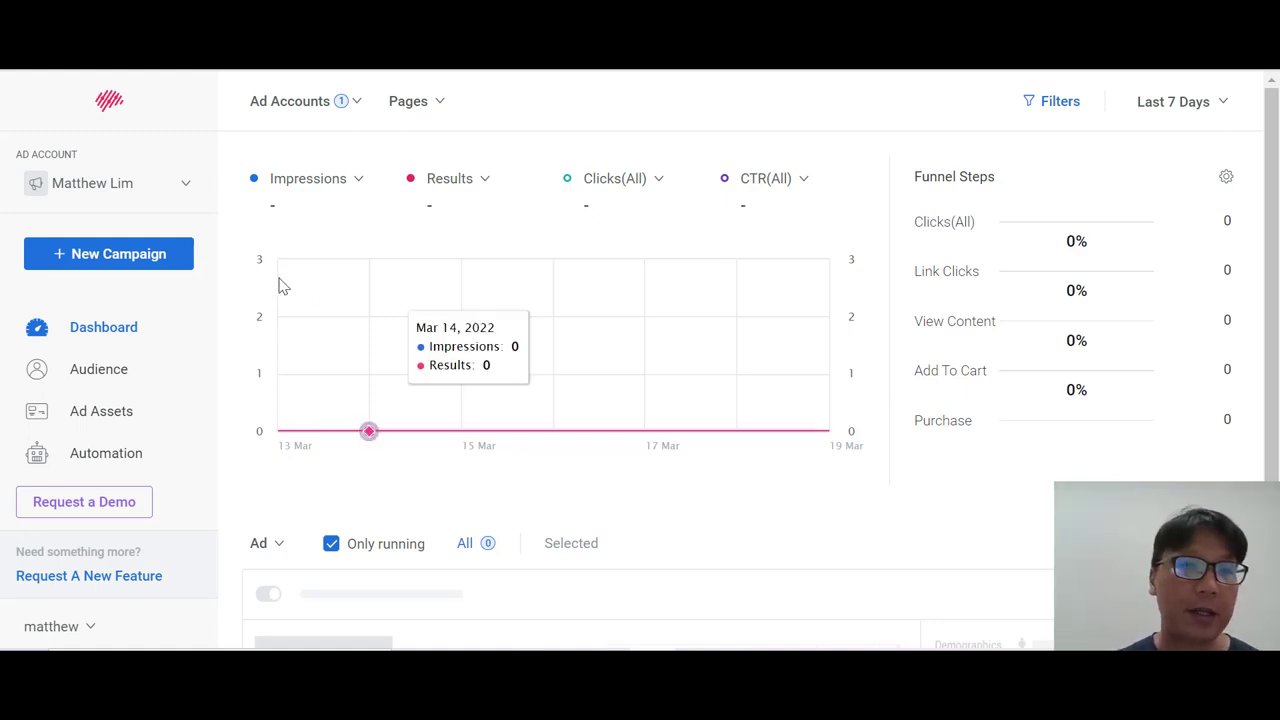
- Start a new campaign with the Traffic objective and bring up its campaign settings
{"action": "left_click", "coordinate": [120, 257]}
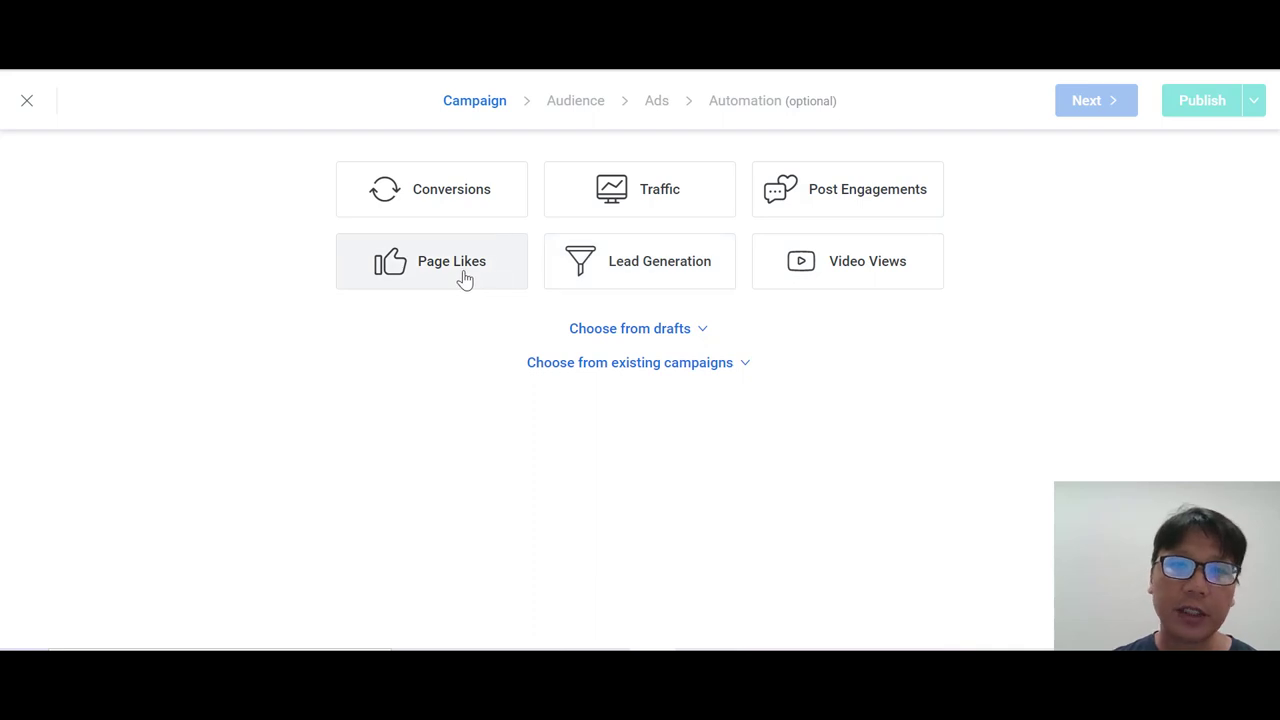
{"action": "left_click", "coordinate": [612, 193]}
{"action": "scroll", "coordinate": [210, 268], "scroll_direction": "down", "scroll_amount": 1}
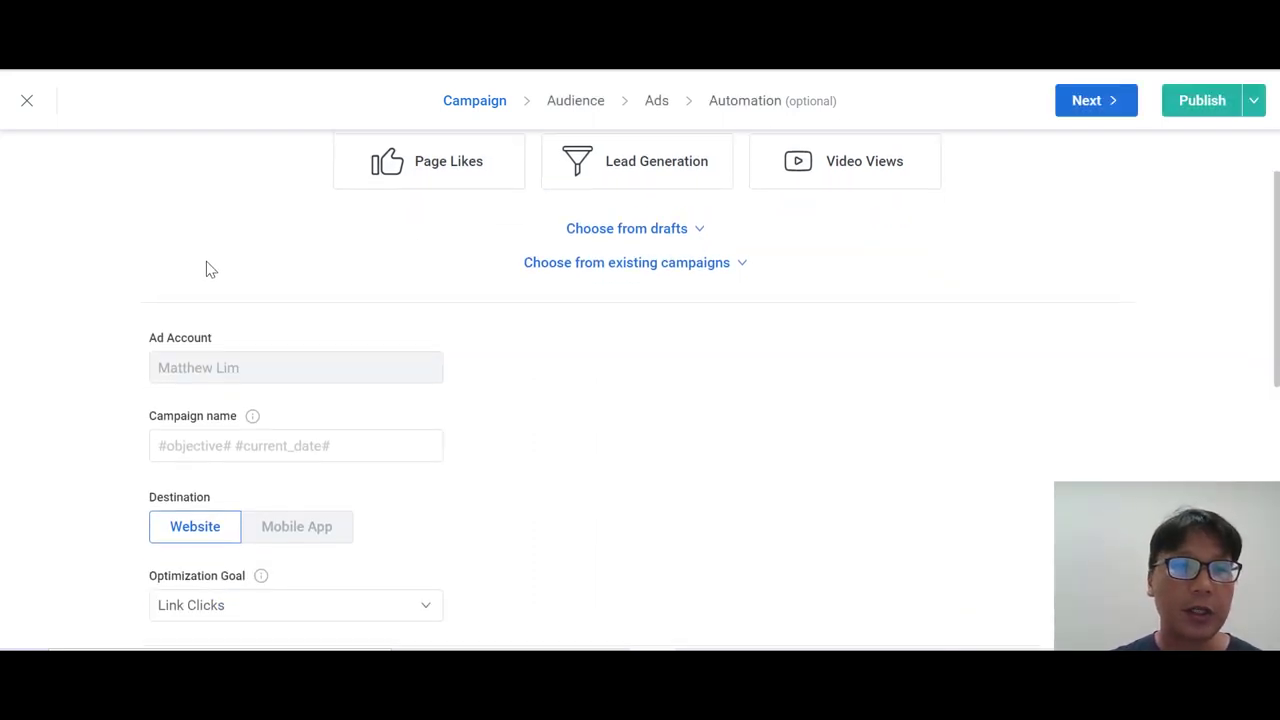
{"action": "scroll", "coordinate": [490, 402], "scroll_direction": "down", "scroll_amount": 1}
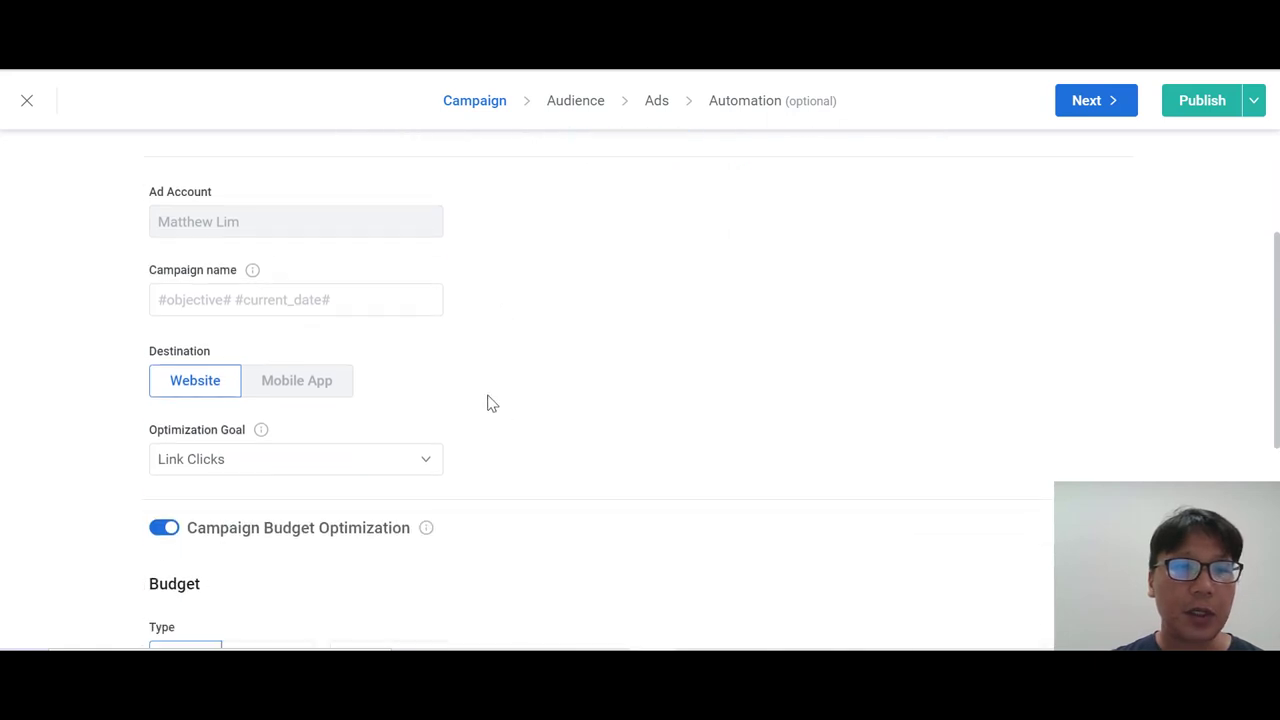
- Check the campaign name field and the available optimization goals, leaving the traffic campaign's settings as they are
{"action": "left_click", "coordinate": [310, 254]}
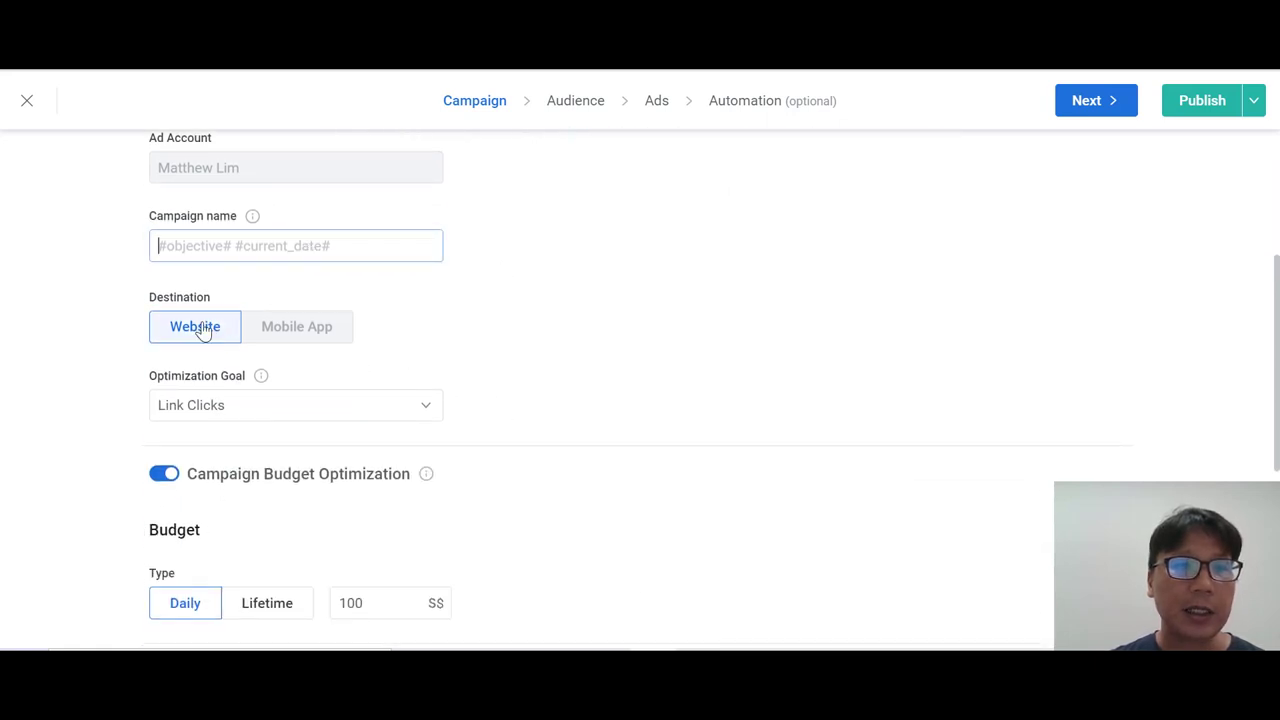
{"action": "left_click", "coordinate": [274, 412]}
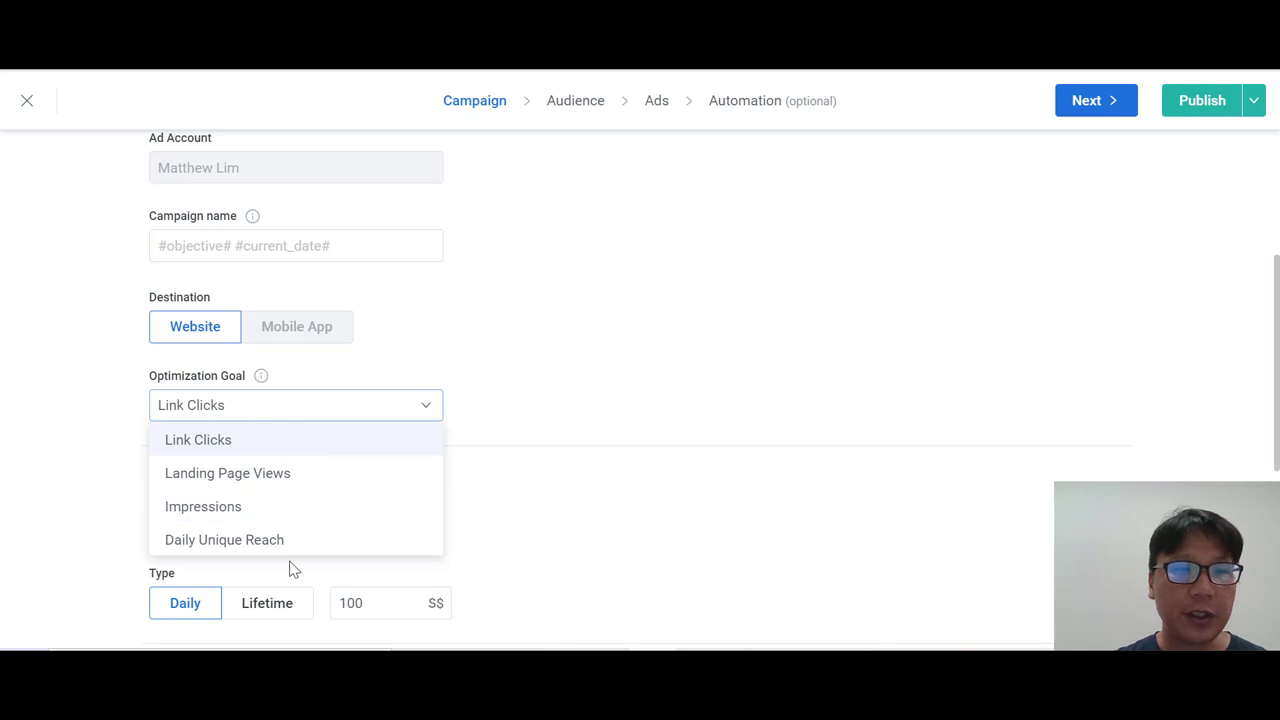
{"action": "scroll", "coordinate": [282, 543], "scroll_direction": "down", "scroll_amount": 1}
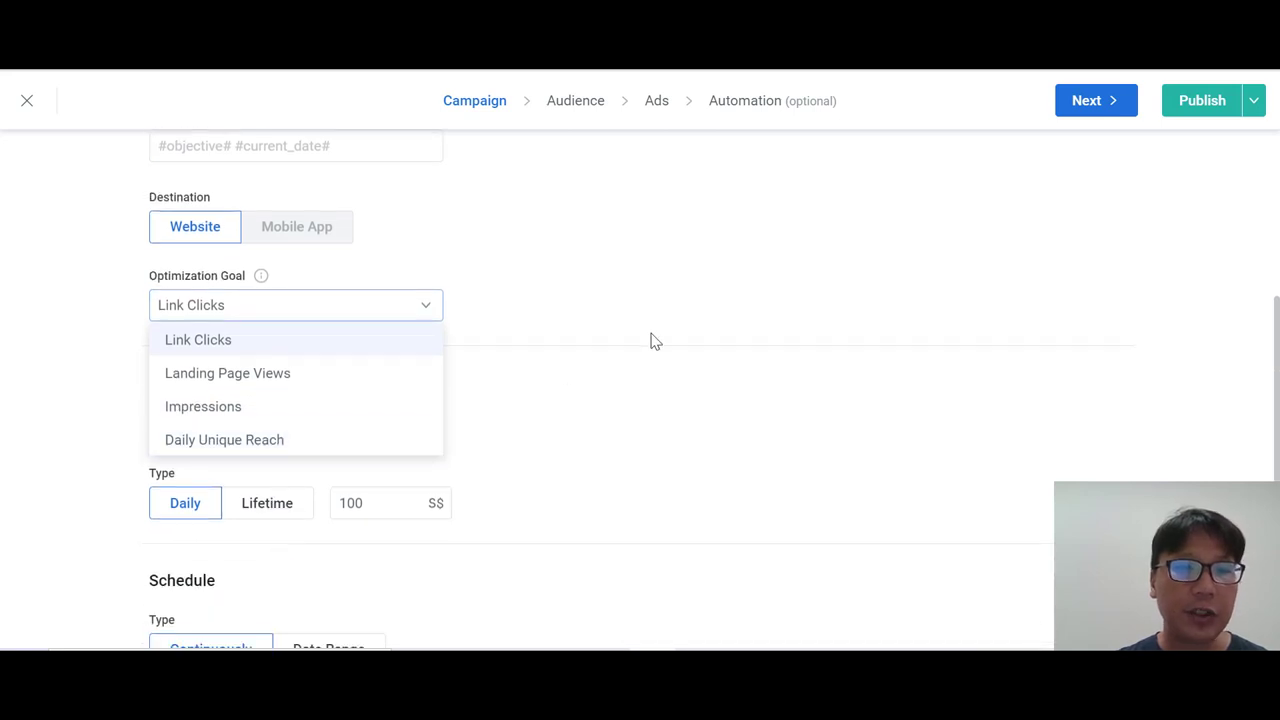
{"action": "left_click", "coordinate": [590, 276]}
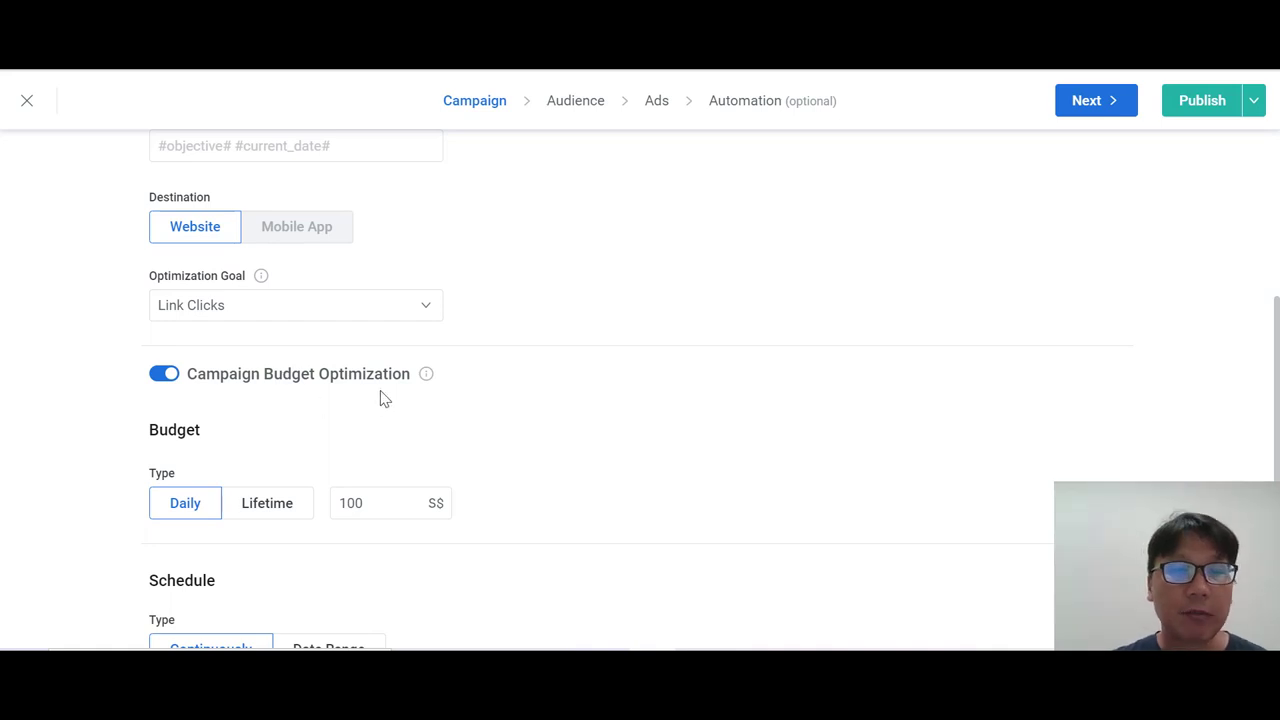
- Turn Campaign Budget Optimization off and back on for the traffic campaign
{"action": "scroll", "coordinate": [415, 393], "scroll_direction": "down", "scroll_amount": 1}
{"action": "left_click", "coordinate": [167, 279]}
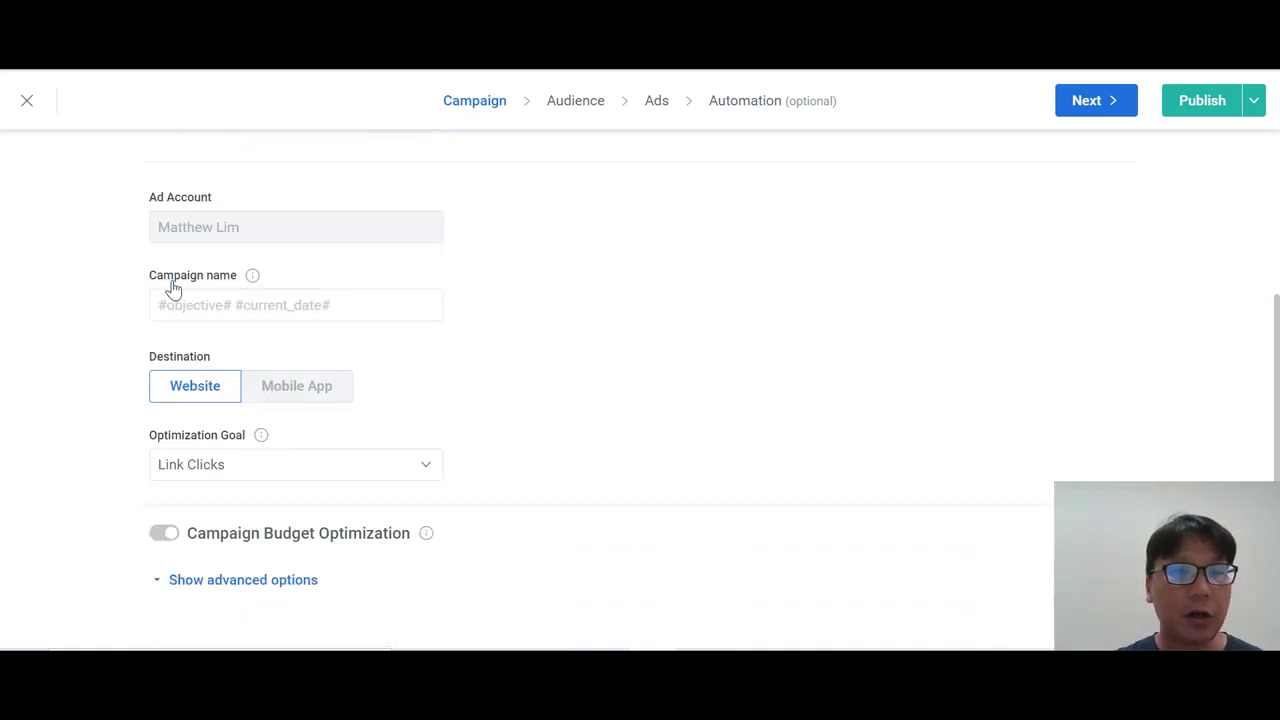
{"action": "left_click", "coordinate": [320, 523]}
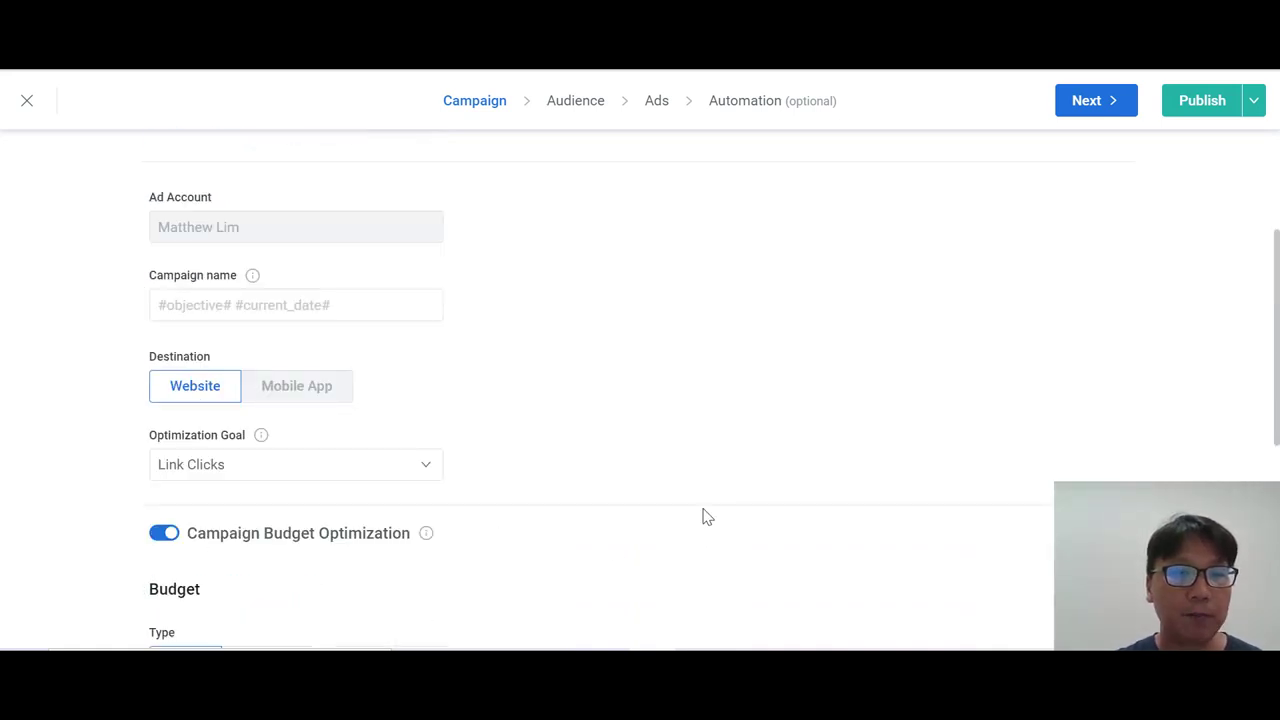
- Set the campaign's budget type to Lifetime
{"action": "scroll", "coordinate": [690, 505], "scroll_direction": "down", "scroll_amount": 2}
{"action": "scroll", "coordinate": [678, 500], "scroll_direction": "down", "scroll_amount": 1}
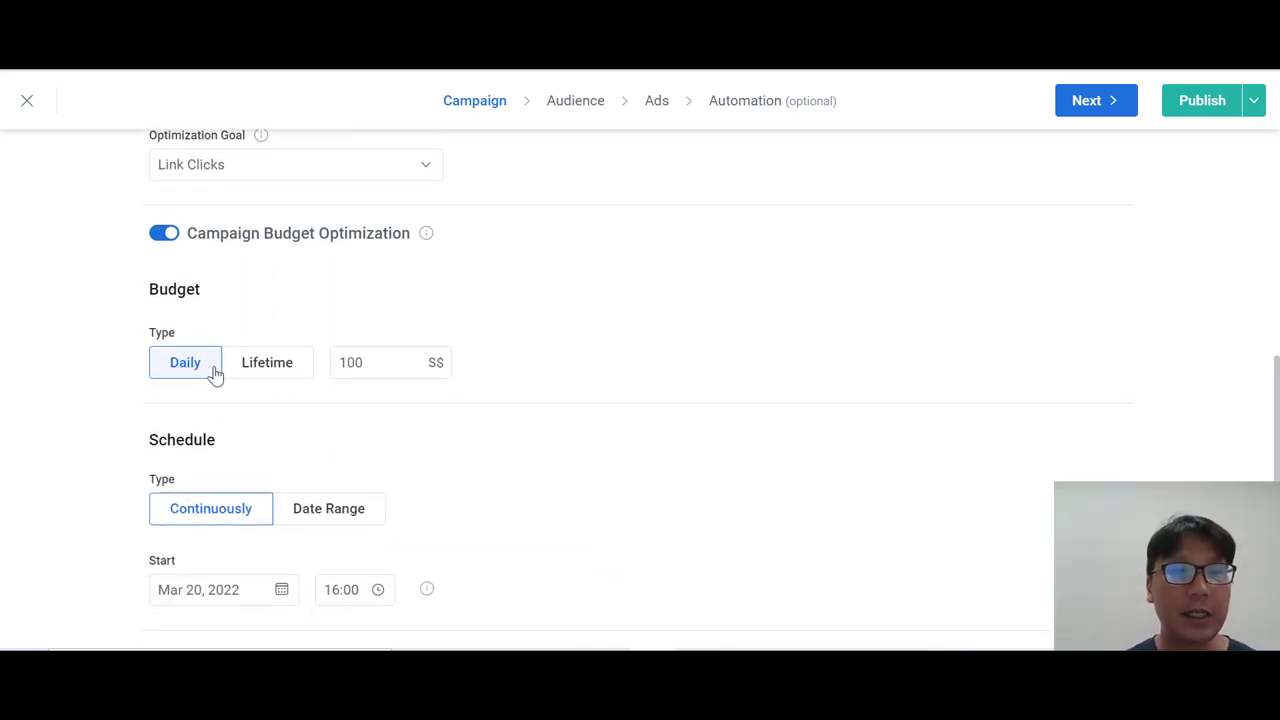
{"action": "left_click", "coordinate": [244, 369]}
{"action": "scroll", "coordinate": [374, 406], "scroll_direction": "down", "scroll_amount": 1}
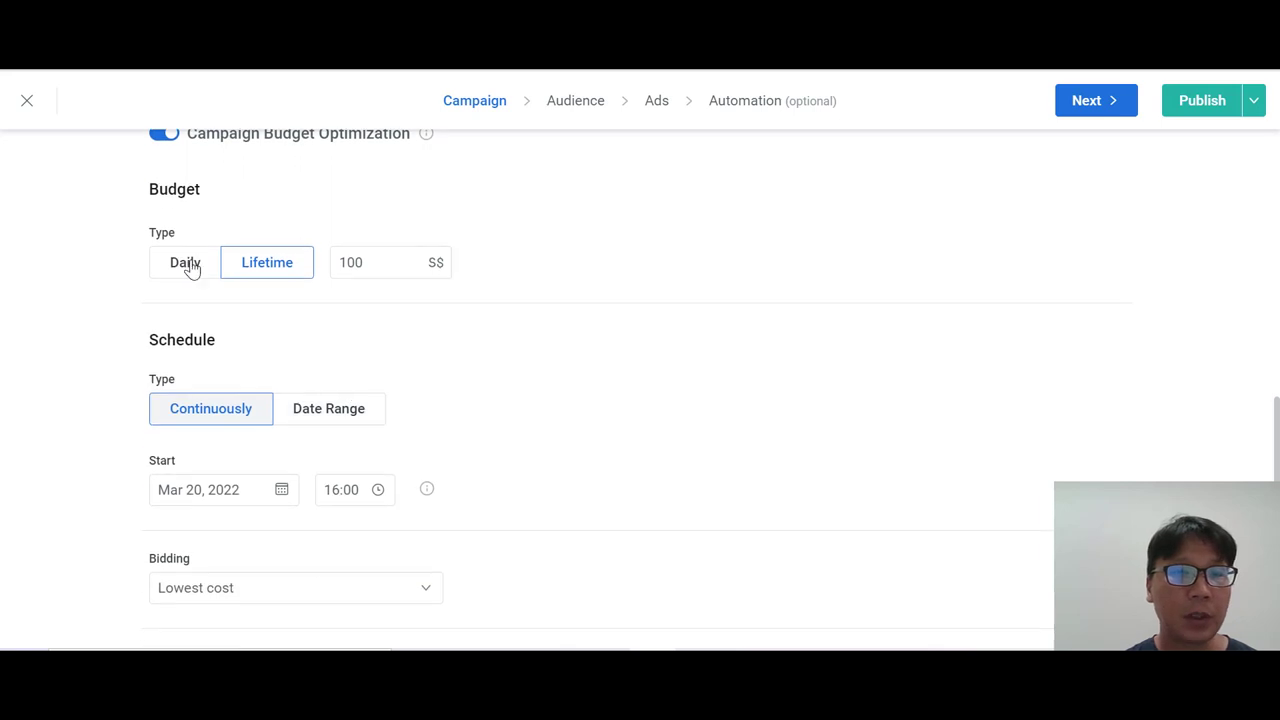
- Set the traffic campaign's budget type to Daily and its schedule type to Date Range
{"action": "left_click", "coordinate": [188, 263]}
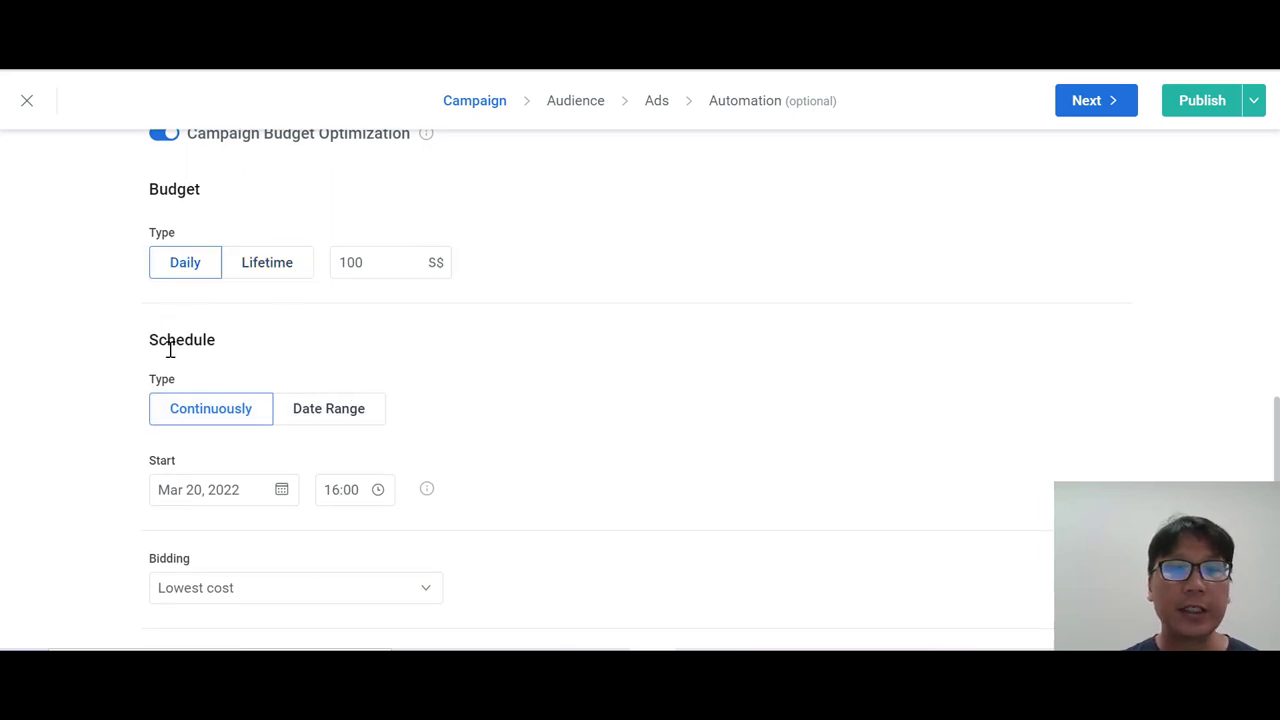
{"action": "left_click", "coordinate": [320, 416]}
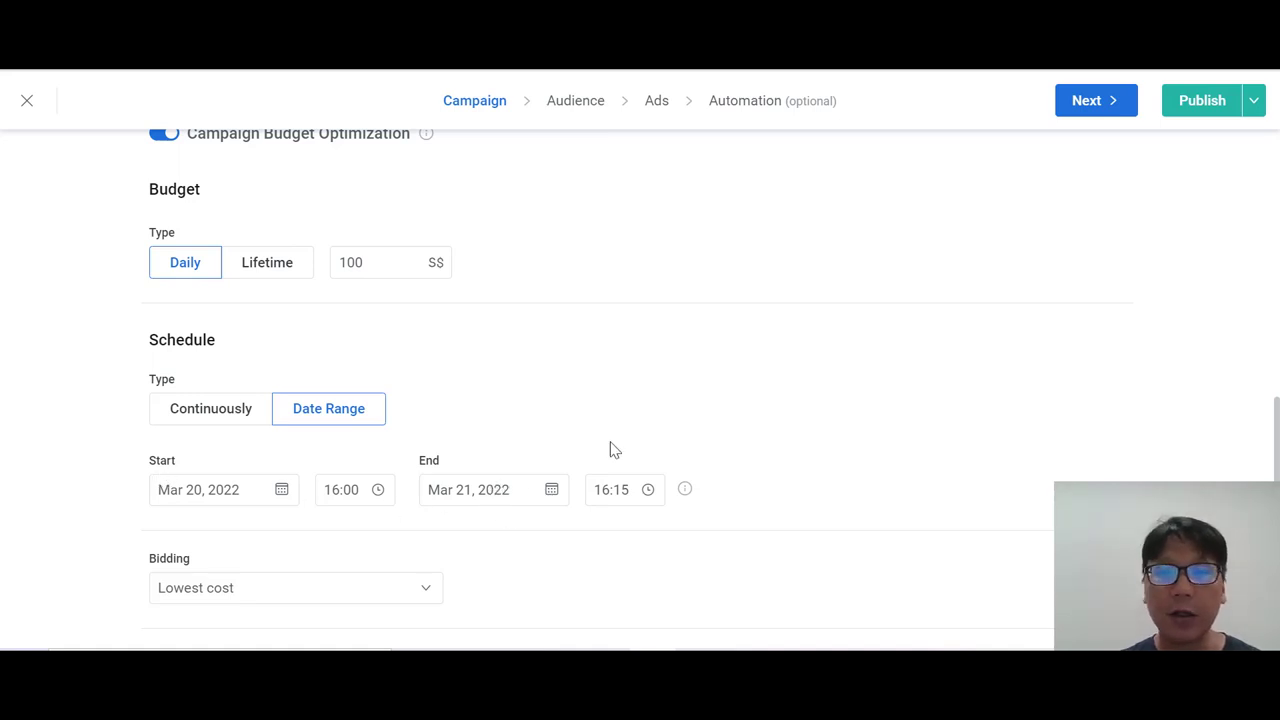
- Check the available bidding strategies for the traffic campaign, leaving the current choice as it is
{"action": "scroll", "coordinate": [612, 448], "scroll_direction": "down", "scroll_amount": 1}
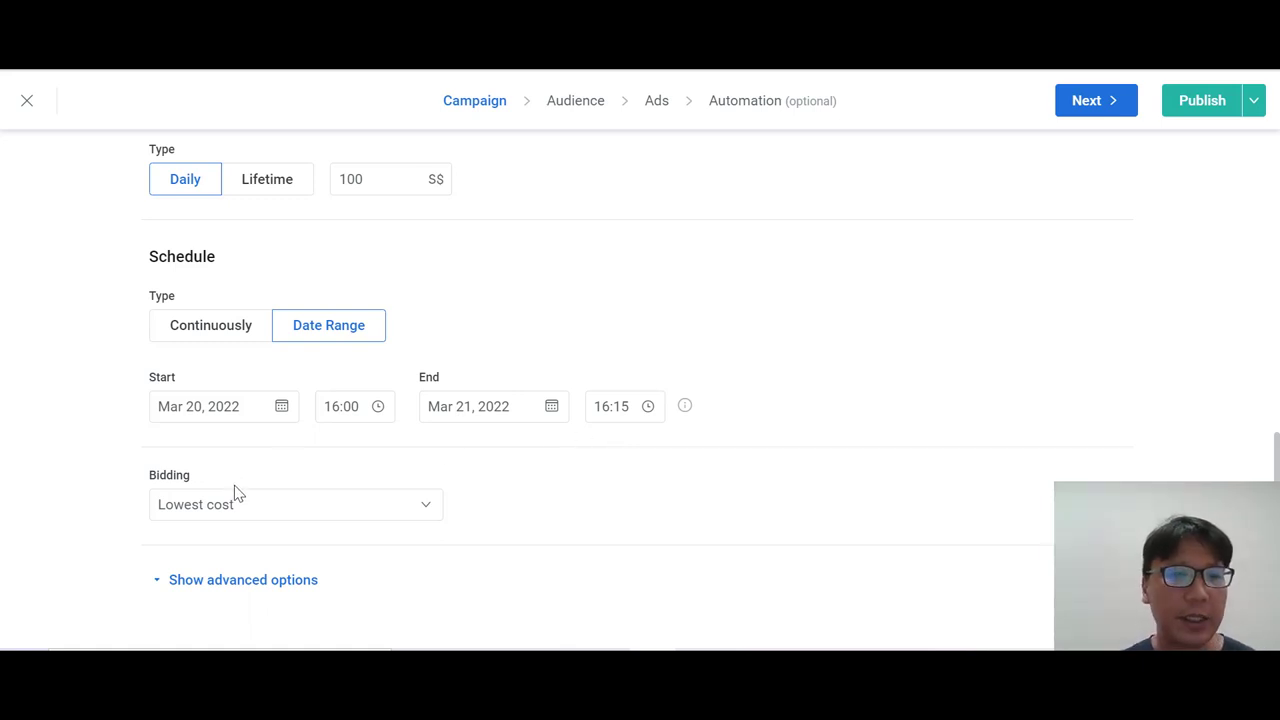
{"action": "left_click", "coordinate": [422, 516]}
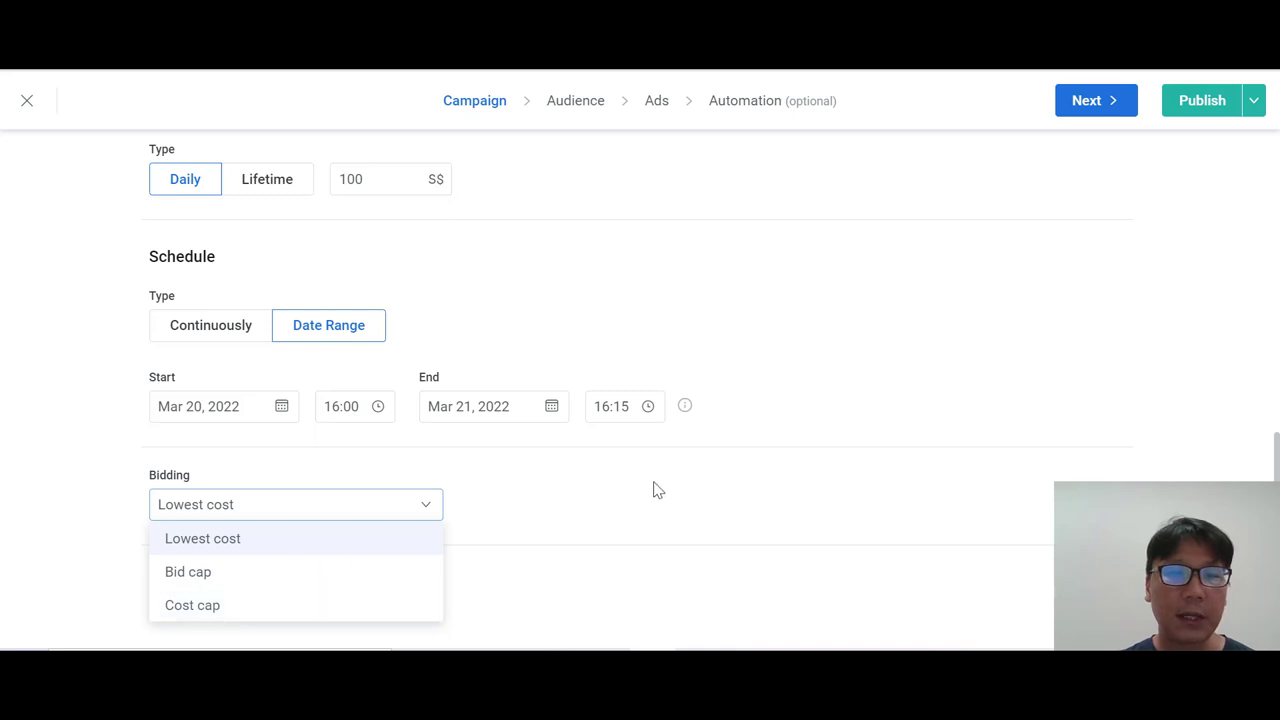
{"action": "left_click", "coordinate": [720, 328]}
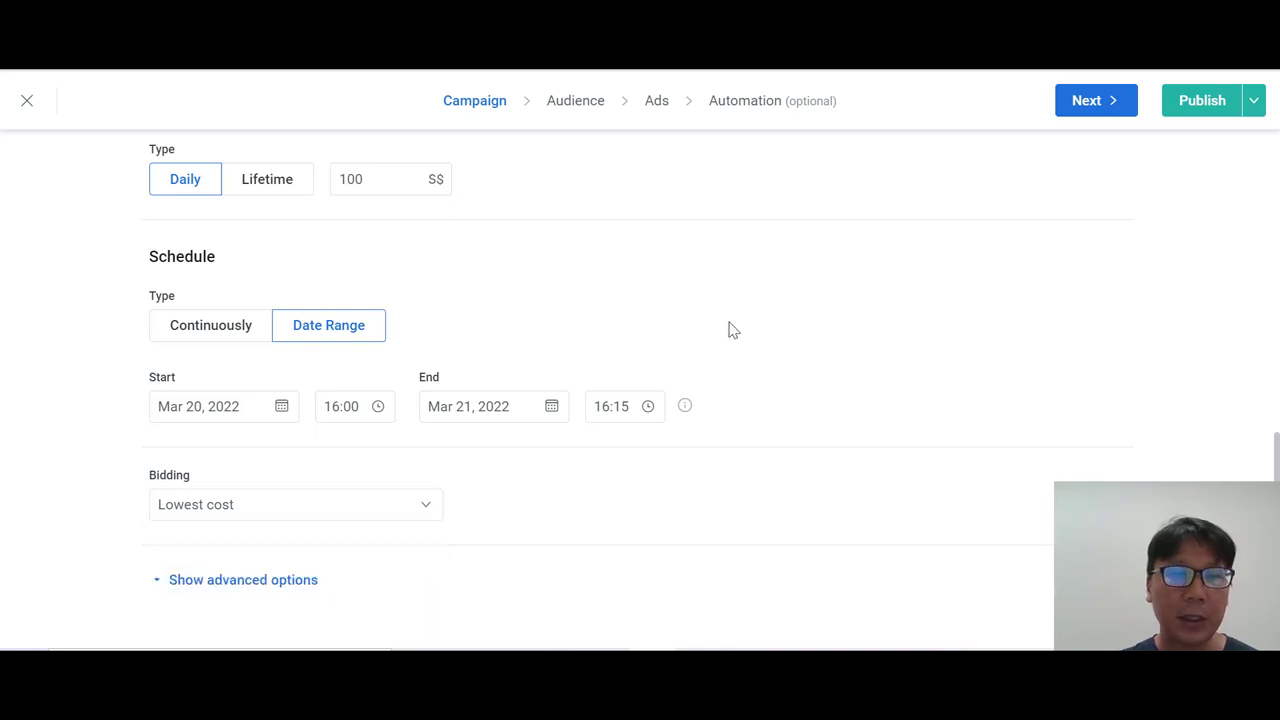
- Expand the campaign's advanced options and check the available billing events
{"action": "left_click", "coordinate": [243, 579]}
{"action": "scroll", "coordinate": [643, 457], "scroll_direction": "down", "scroll_amount": 4}
{"action": "scroll", "coordinate": [434, 346], "scroll_direction": "up", "scroll_amount": 1}
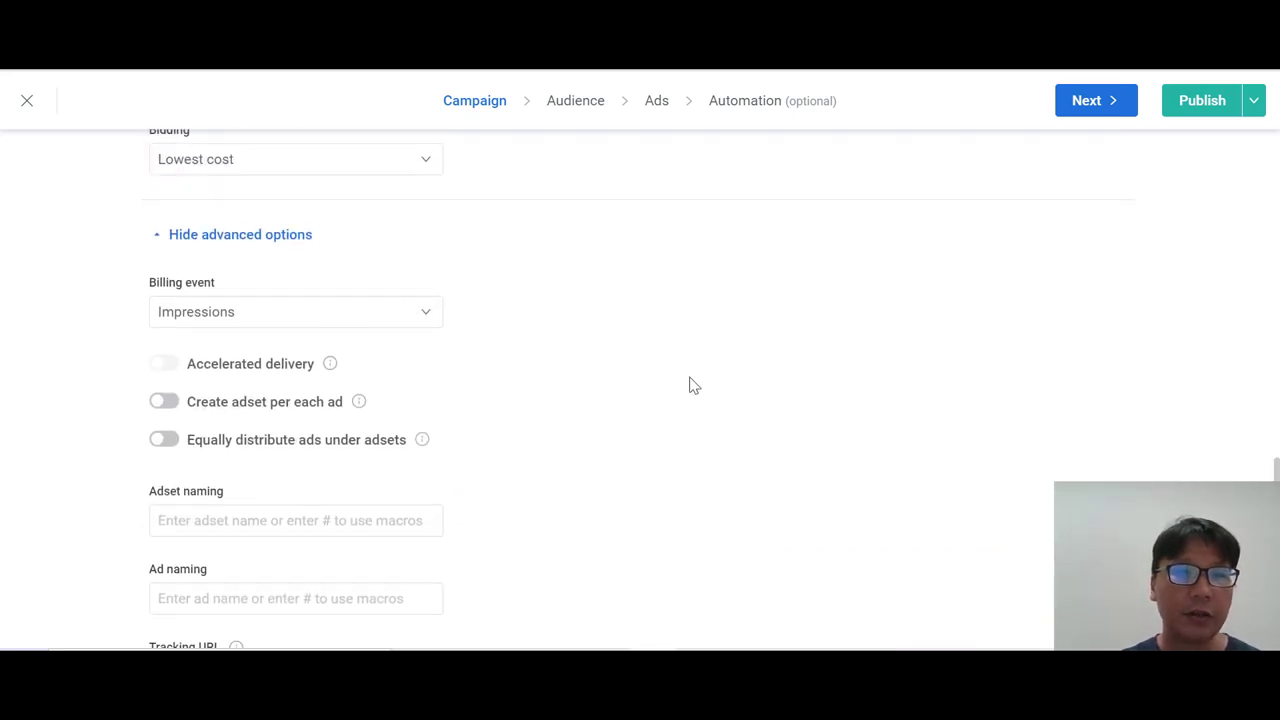
{"action": "left_click", "coordinate": [428, 318]}
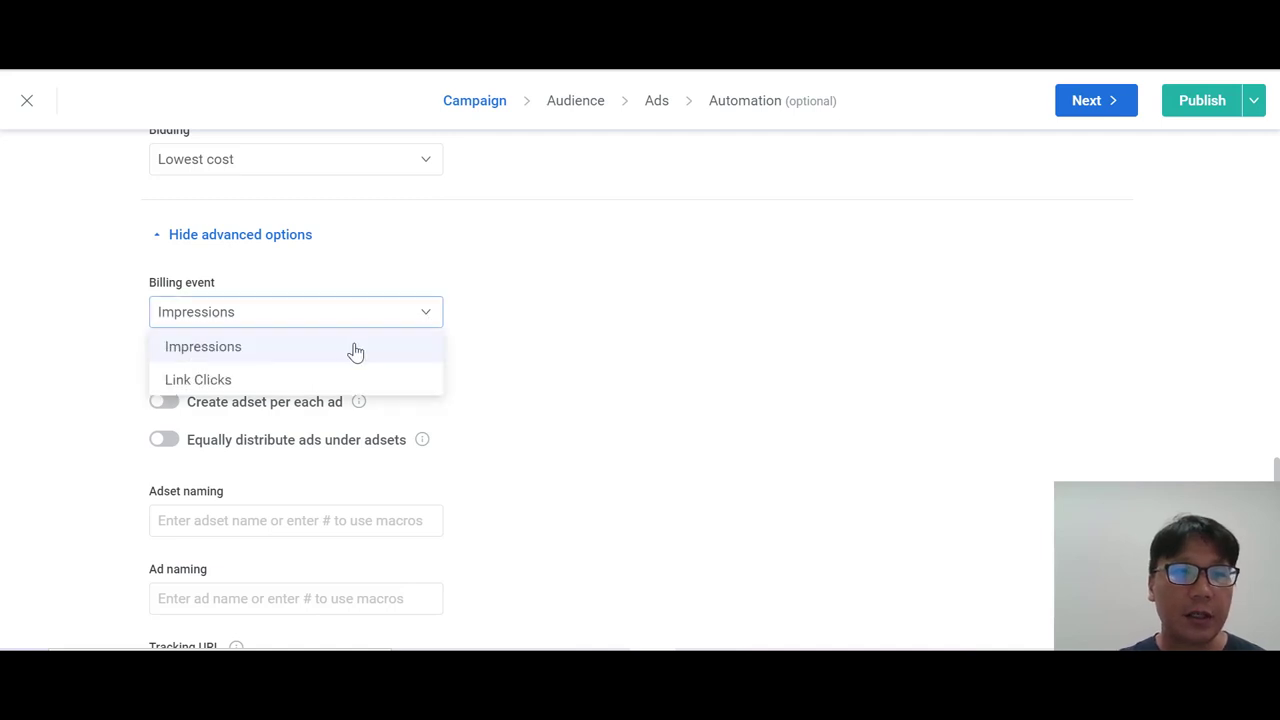
{"action": "left_click", "coordinate": [510, 272]}
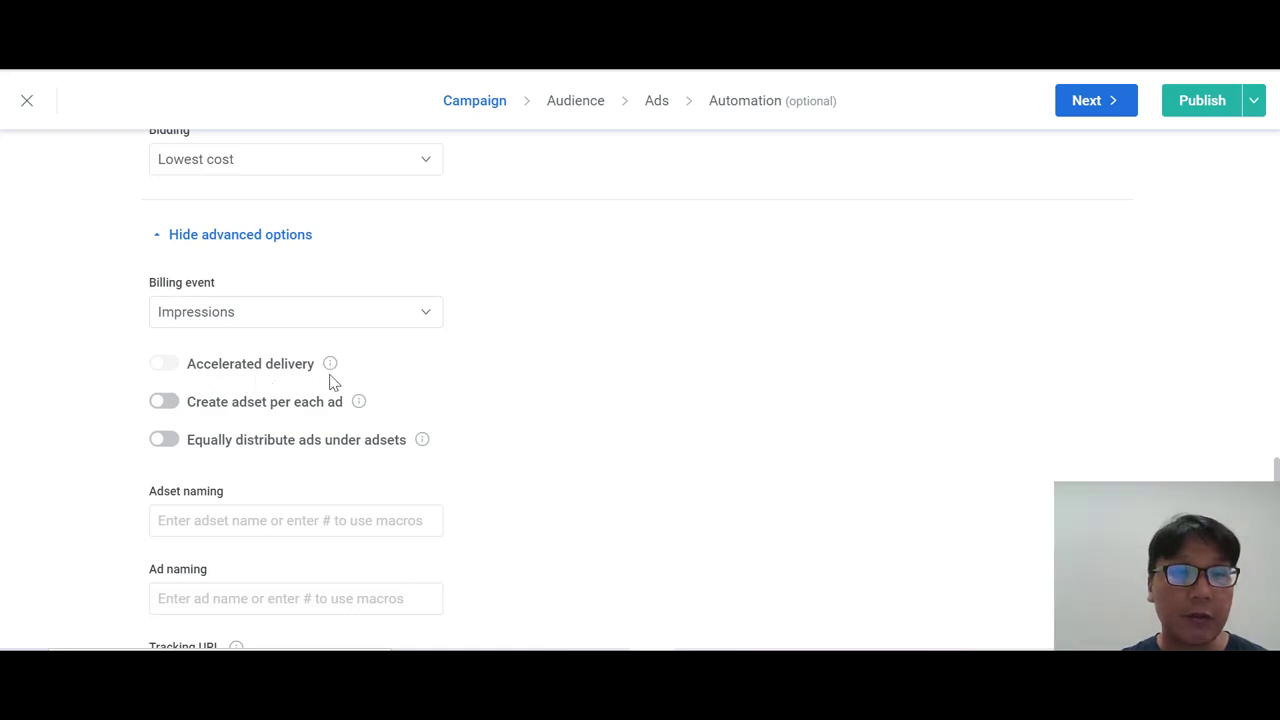
- Read the Accelerated delivery explanation, and turn Create adset per each ad on and back off
{"action": "mouse_move", "coordinate": [331, 368]}
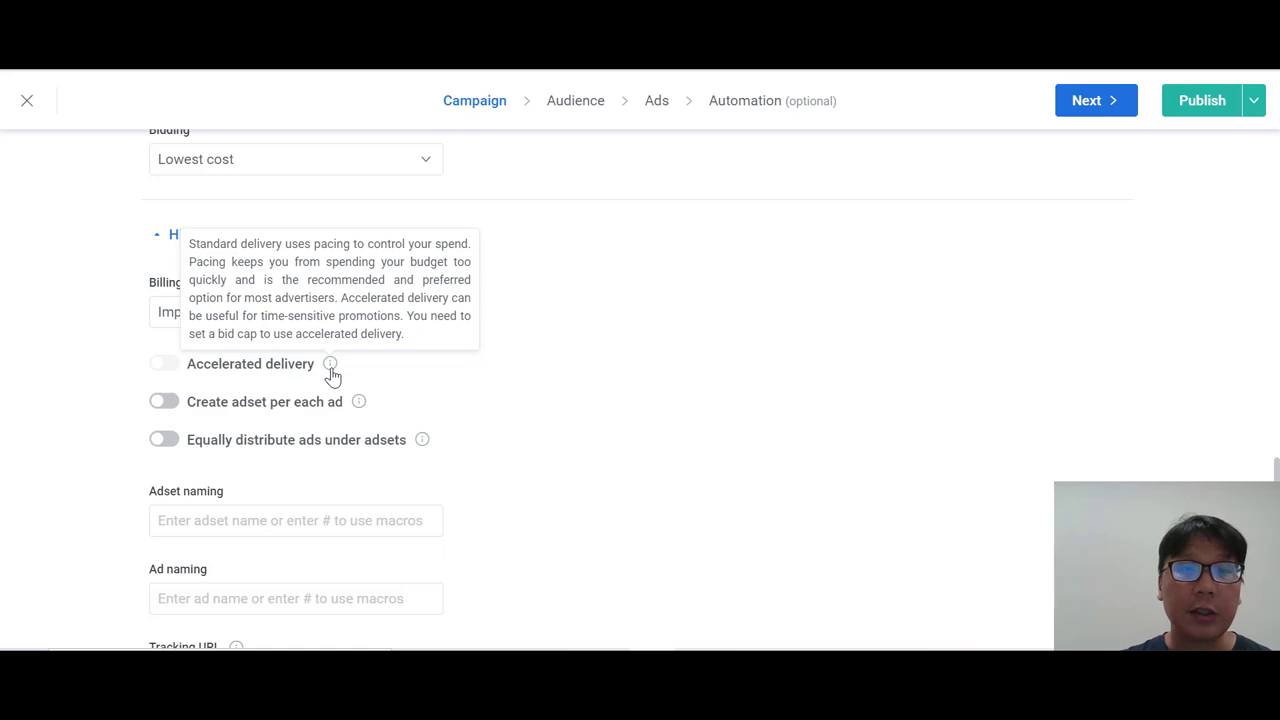
{"action": "left_click", "coordinate": [164, 404]}
{"action": "left_click", "coordinate": [166, 408]}
{"action": "scroll", "coordinate": [530, 466], "scroll_direction": "down", "scroll_amount": 1}
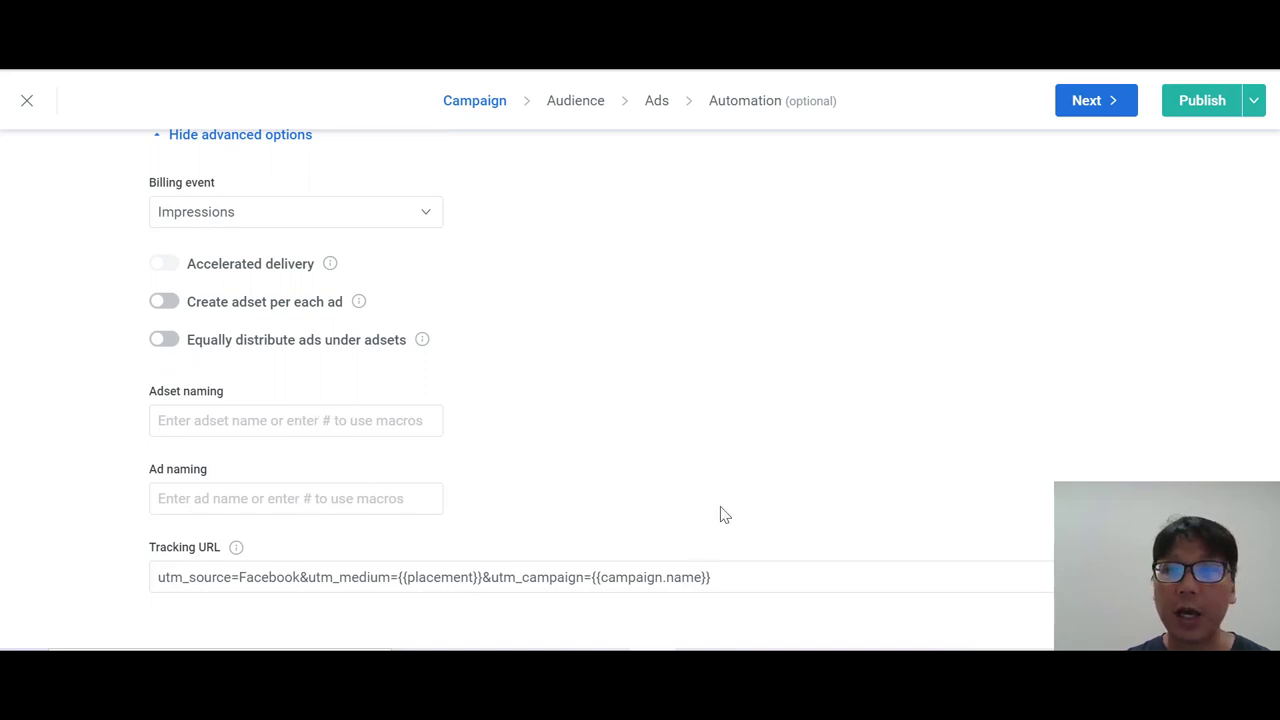
- Continue to the traffic campaign's Audience stage, and close the campaign setup
{"action": "scroll", "coordinate": [726, 514], "scroll_direction": "up", "scroll_amount": 10}
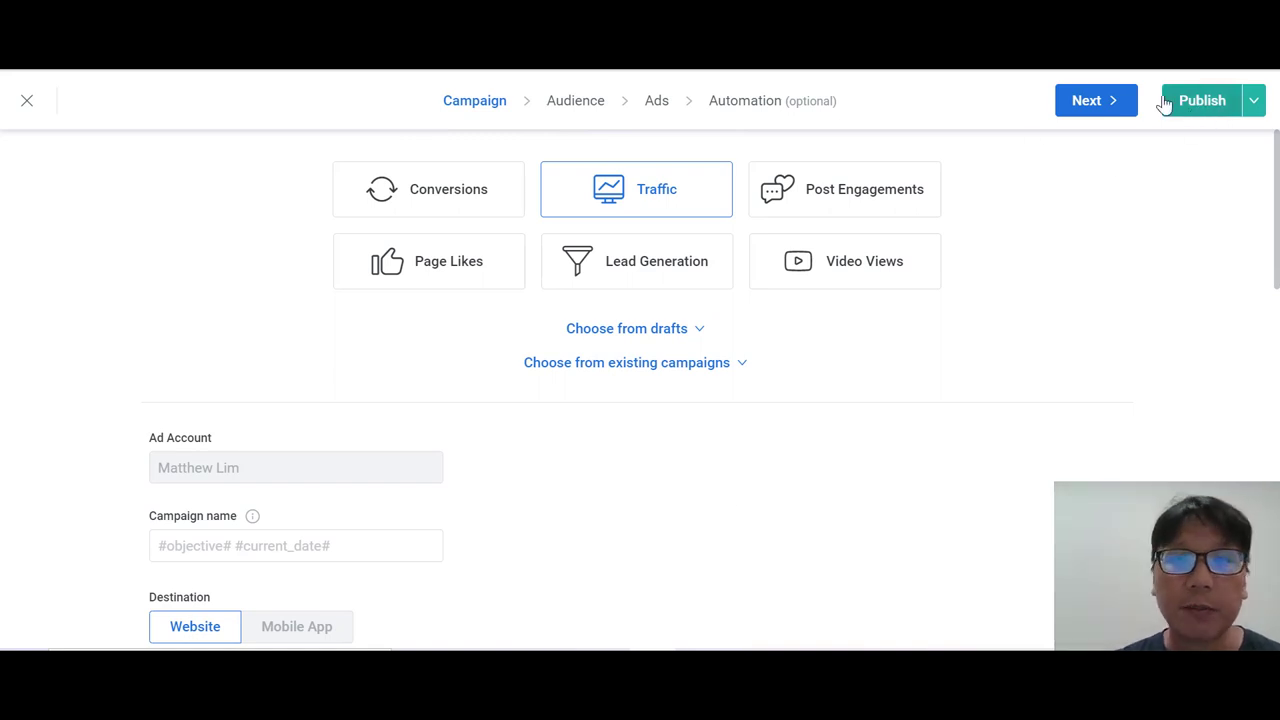
{"action": "left_click", "coordinate": [1090, 112]}
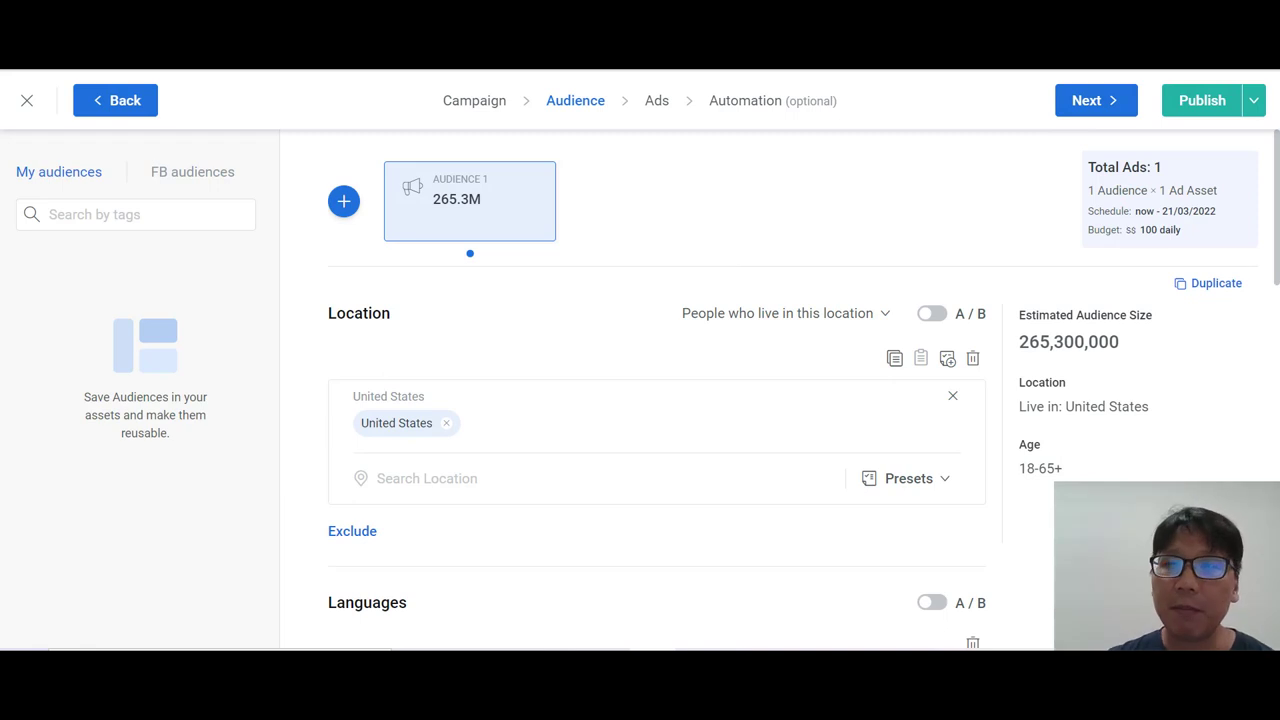
{"action": "left_click", "coordinate": [28, 102]}
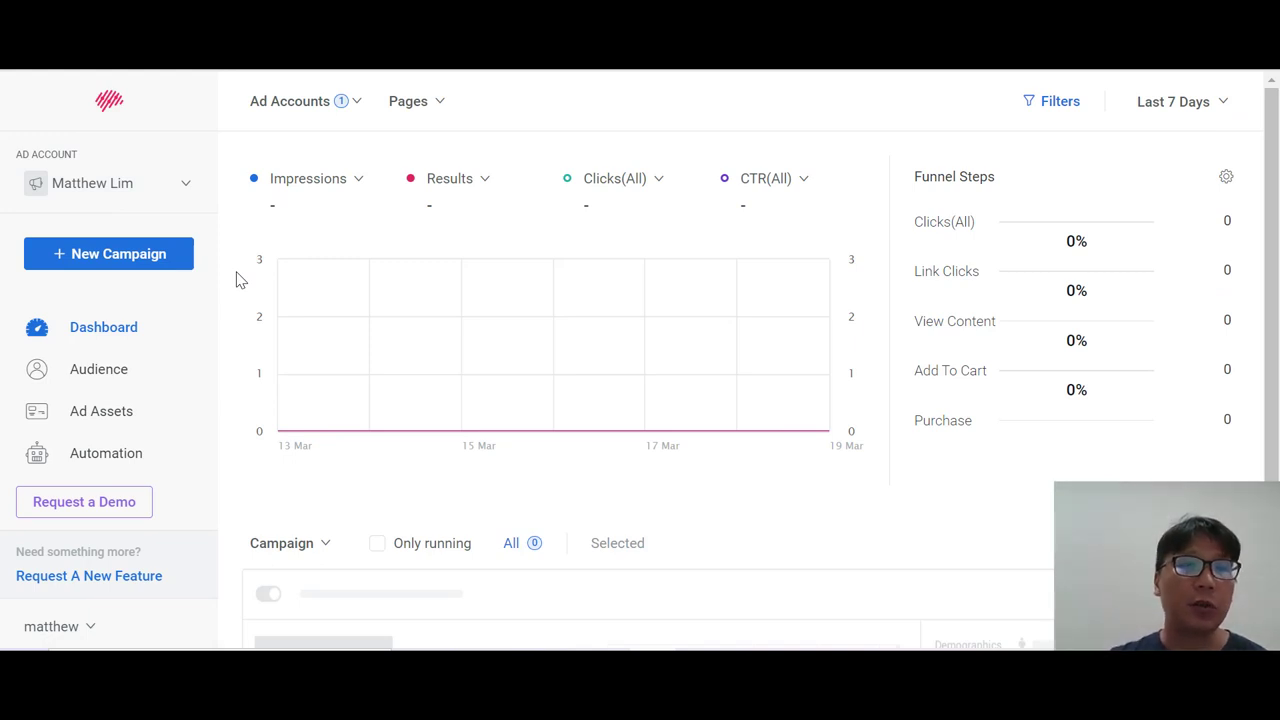
- Start a new saved audience and check its estimated audience size
{"action": "left_click", "coordinate": [126, 375]}
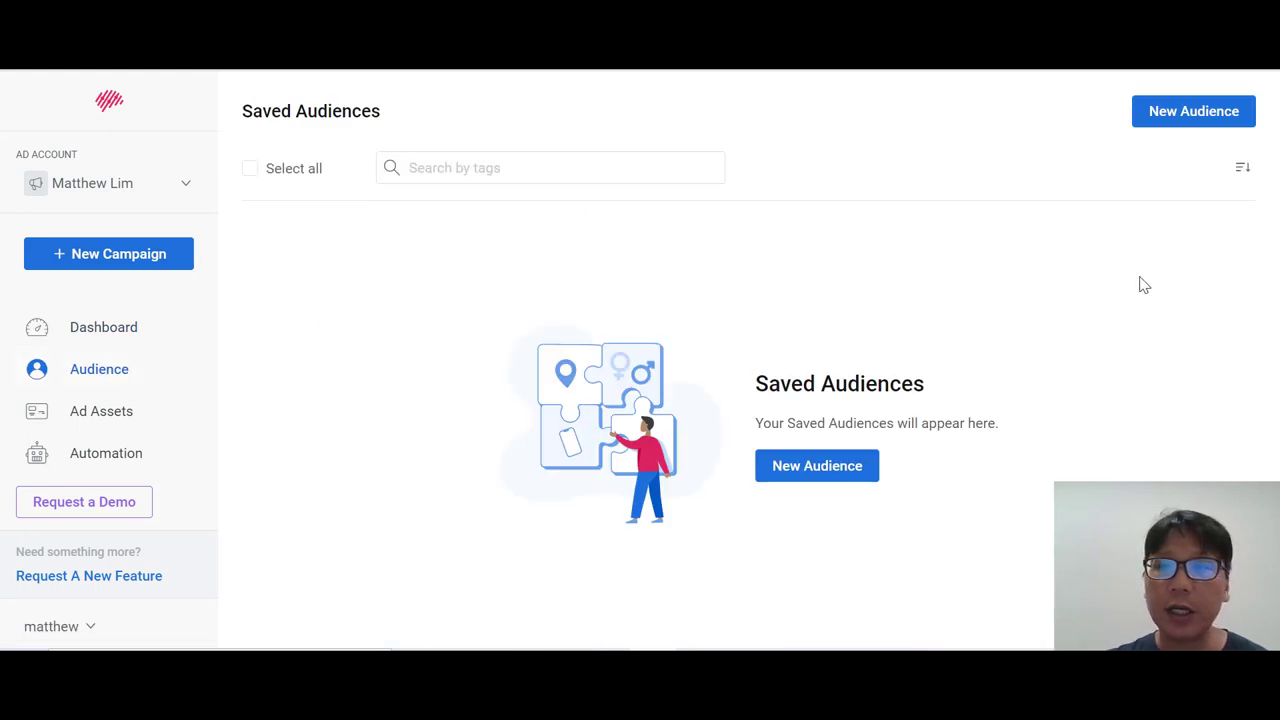
{"action": "left_click", "coordinate": [817, 466]}
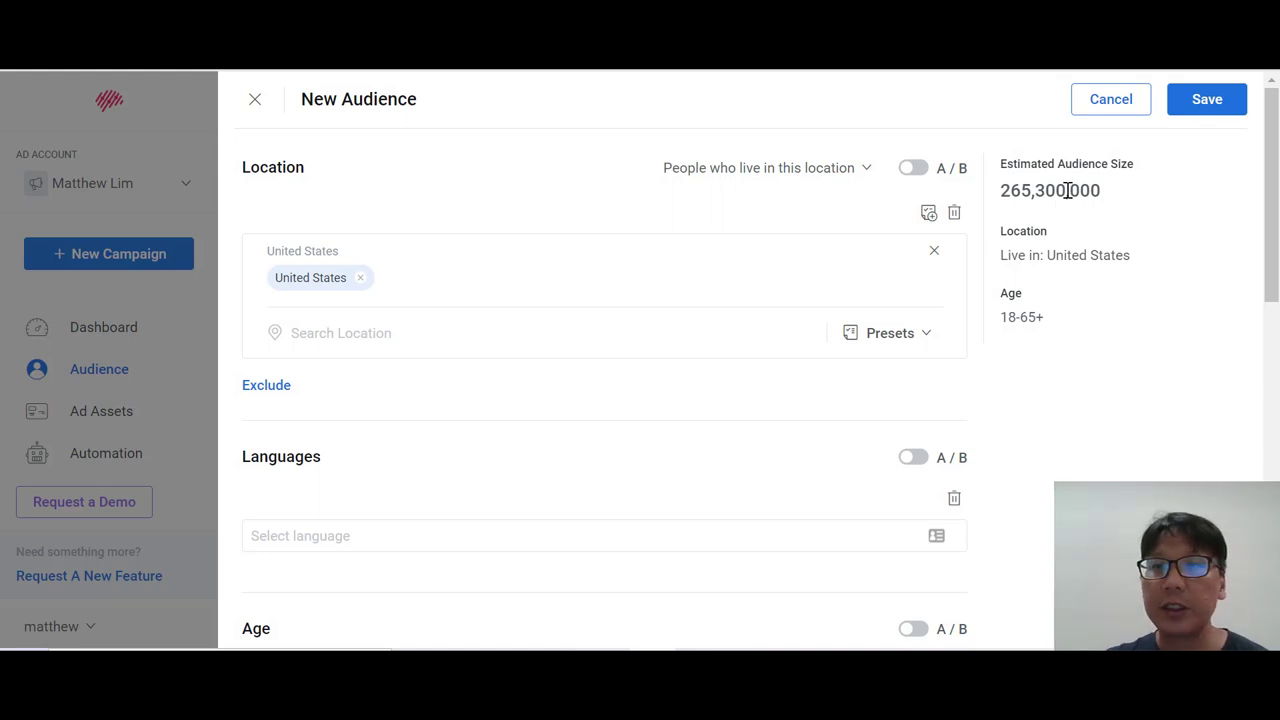
{"action": "left_click_drag", "start_coordinate": [996, 171], "coordinate": [1133, 202]}
{"action": "left_click", "coordinate": [1183, 187]}
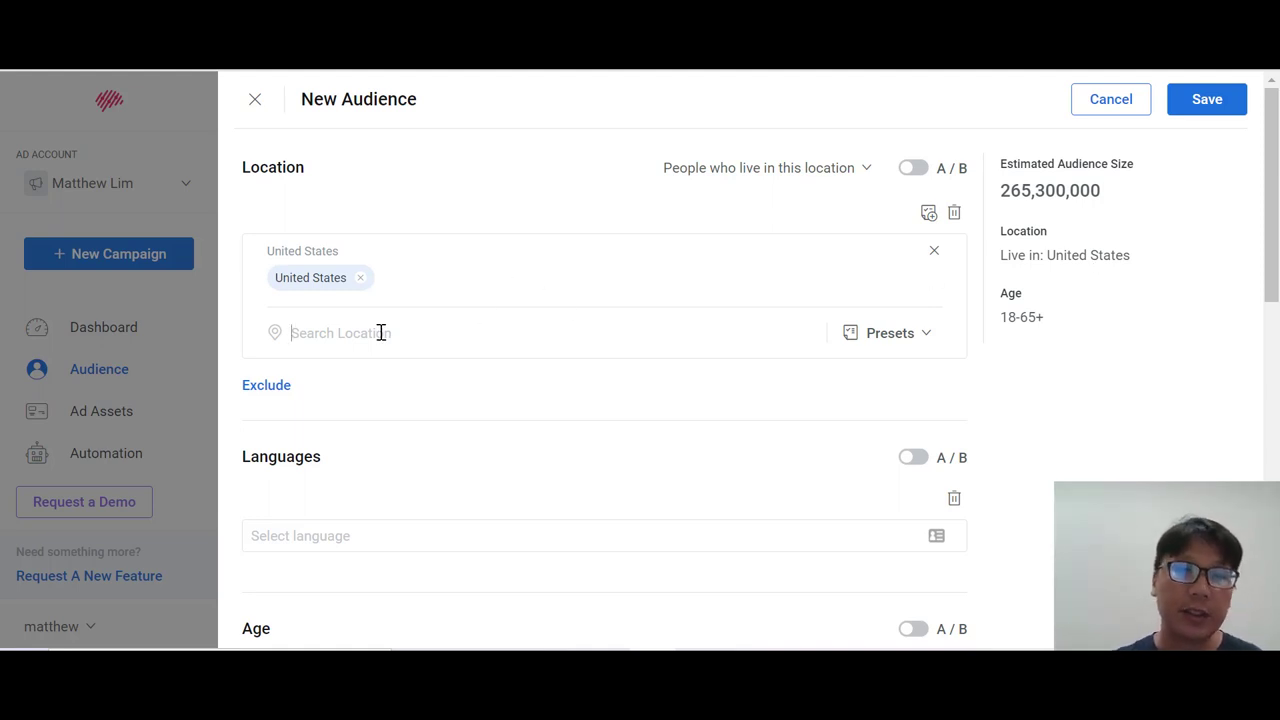
- Add France to the new audience's included locations and remove it again
{"action": "type", "text": "france"}
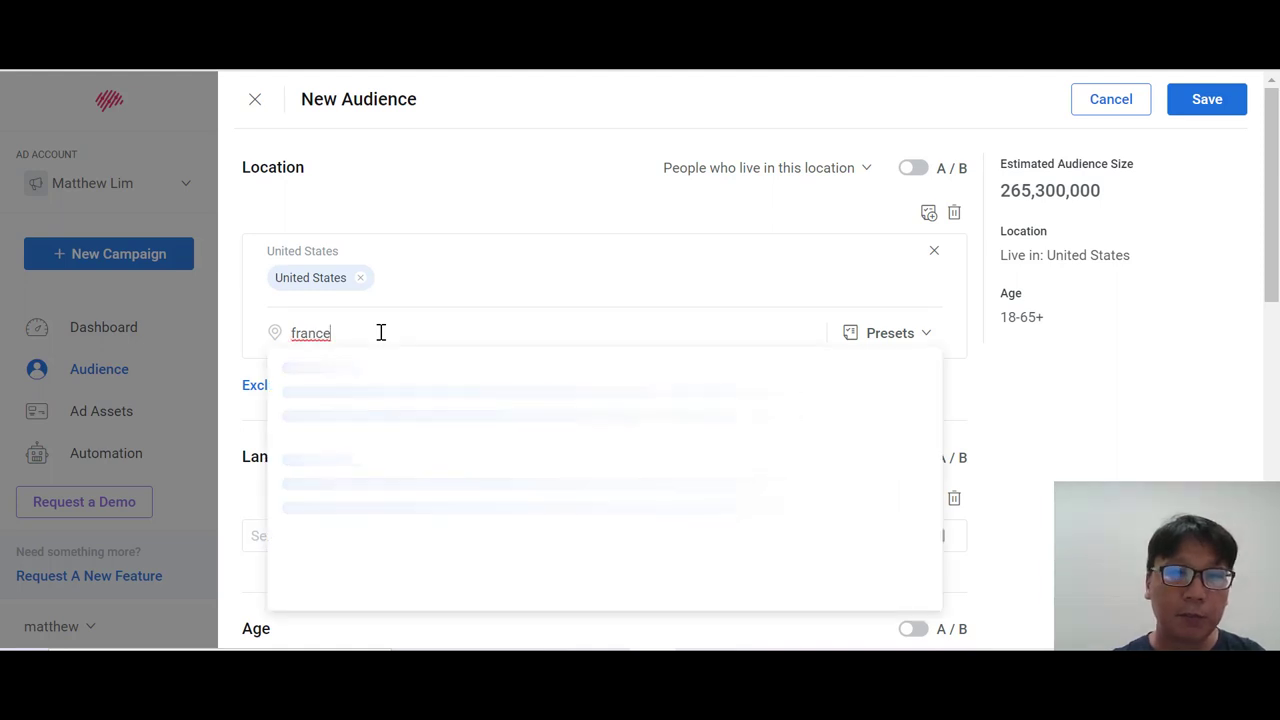
{"action": "left_click", "coordinate": [303, 368]}
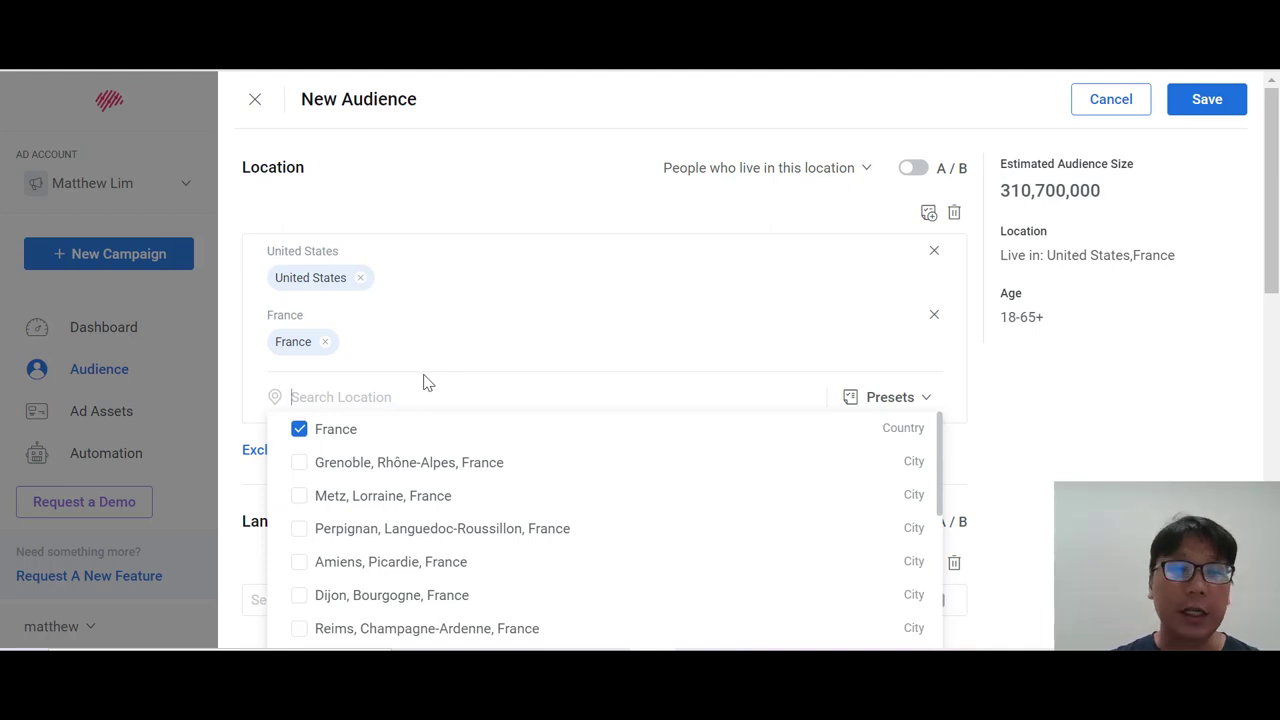
{"action": "left_click", "coordinate": [325, 342]}
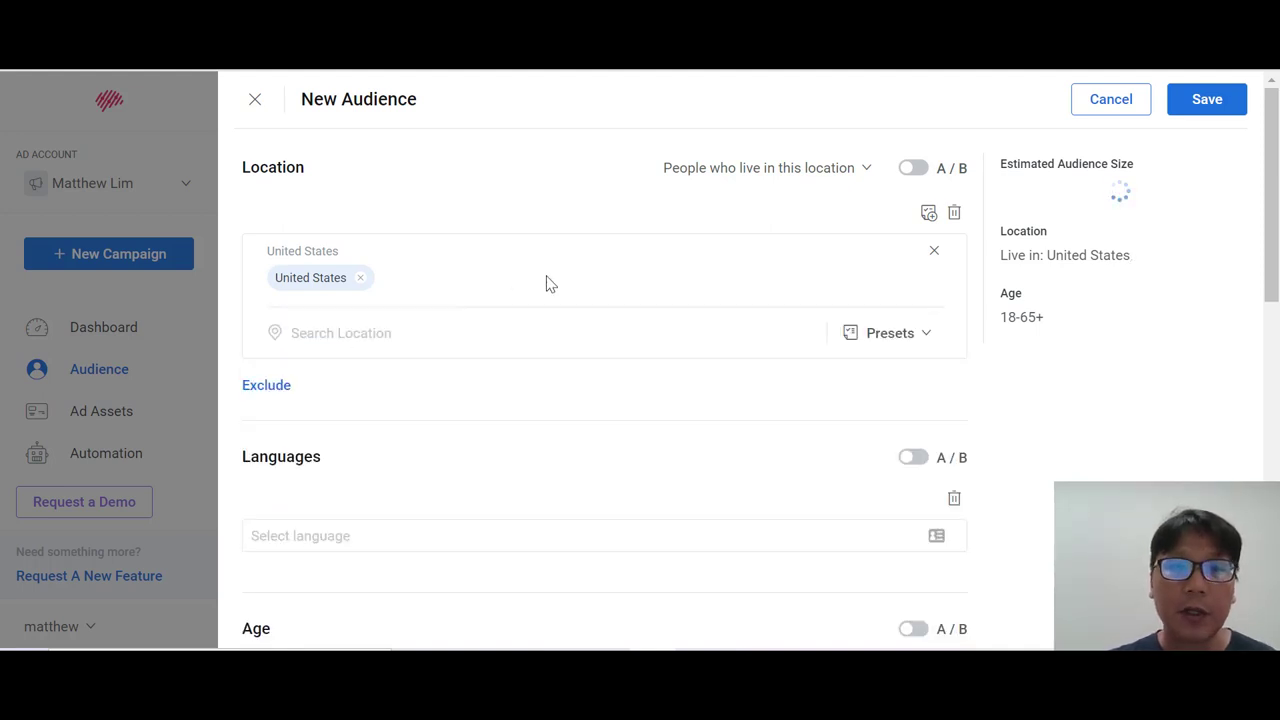
- Include the country France in the new audience's locations alongside the United States
{"action": "left_click", "coordinate": [369, 333]}
{"action": "left_click", "coordinate": [305, 367]}
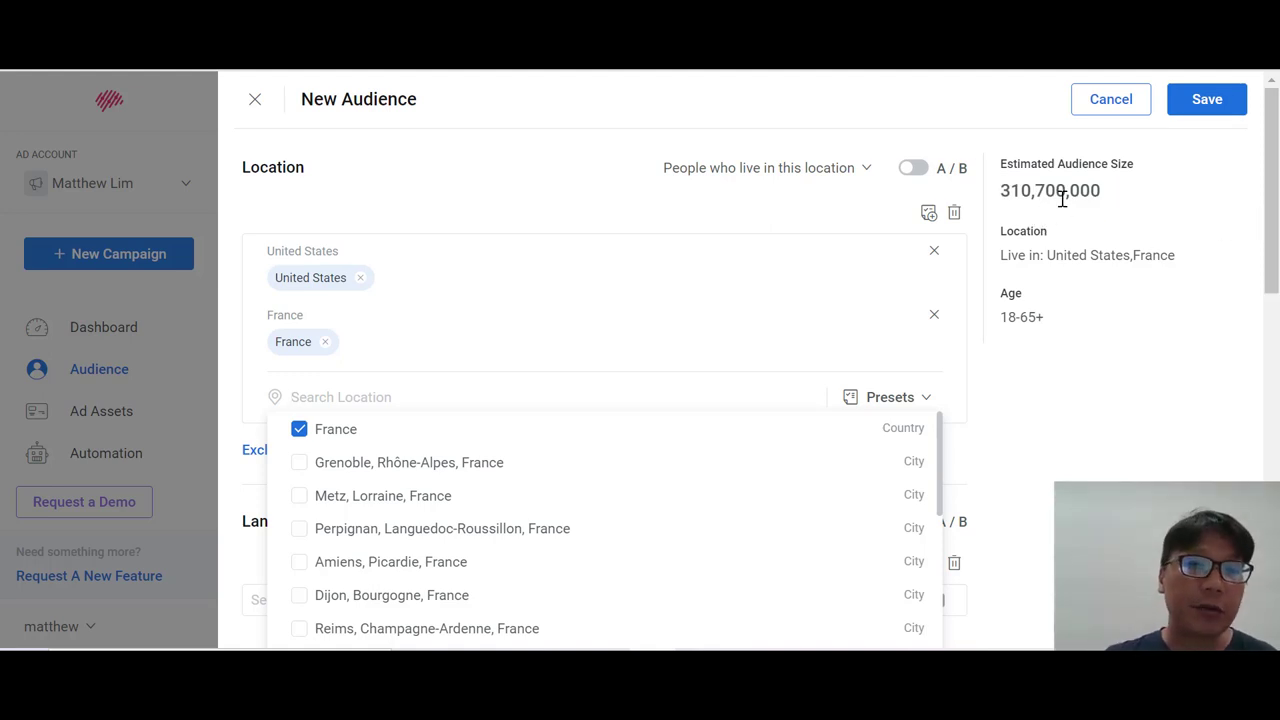
{"action": "left_click", "coordinate": [520, 320]}
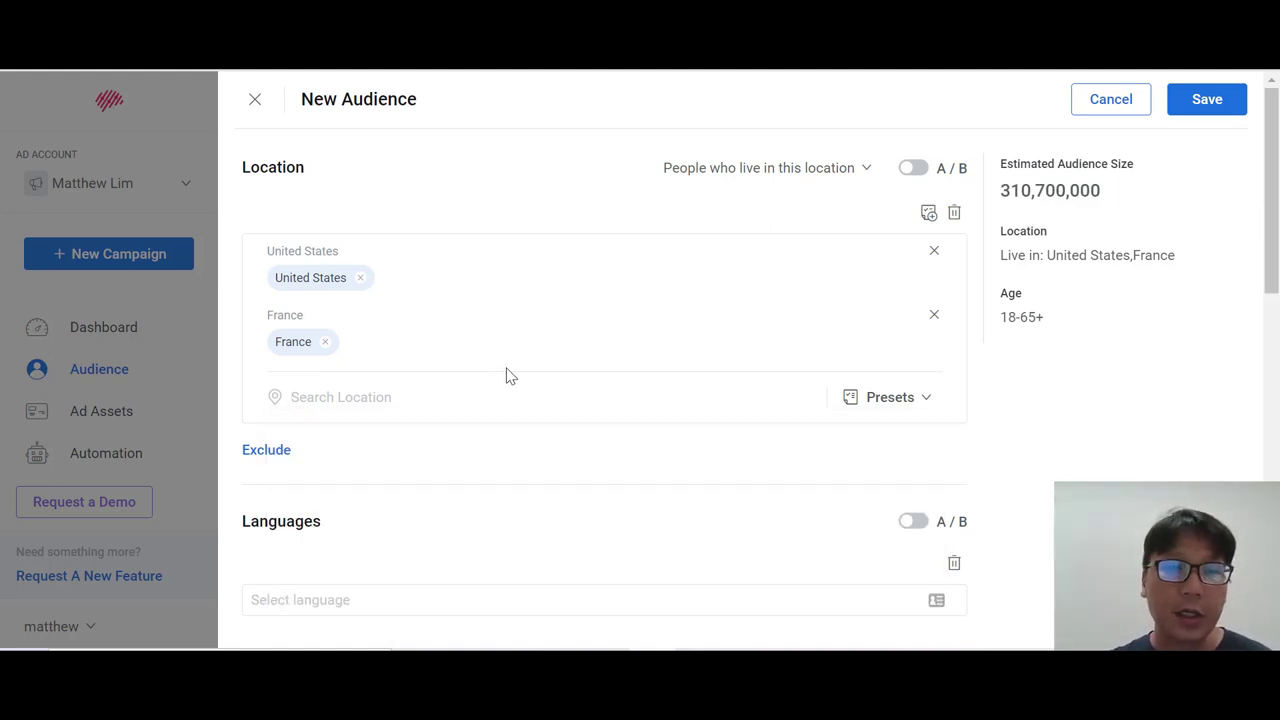
- Exclude the country Singapore from the new audience's locations
{"action": "scroll", "coordinate": [508, 374], "scroll_direction": "down", "scroll_amount": 1}
{"action": "left_click", "coordinate": [264, 349]}
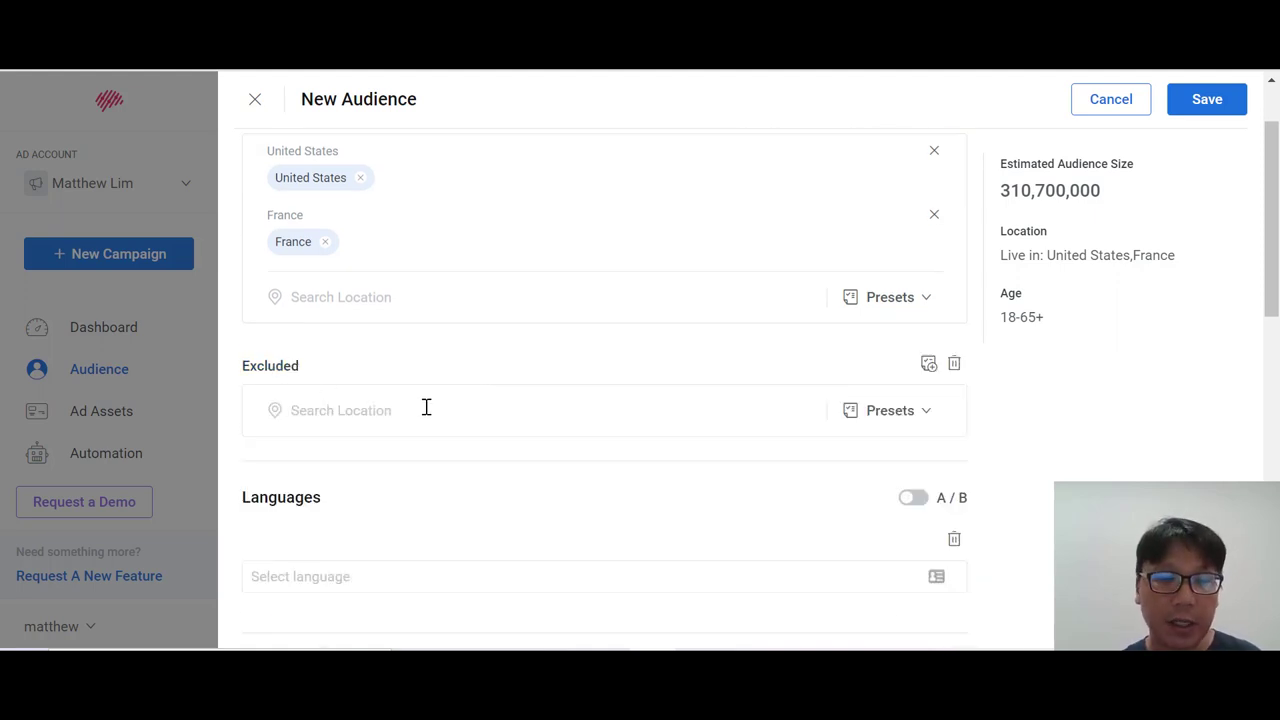
{"action": "type", "text": "sing"}
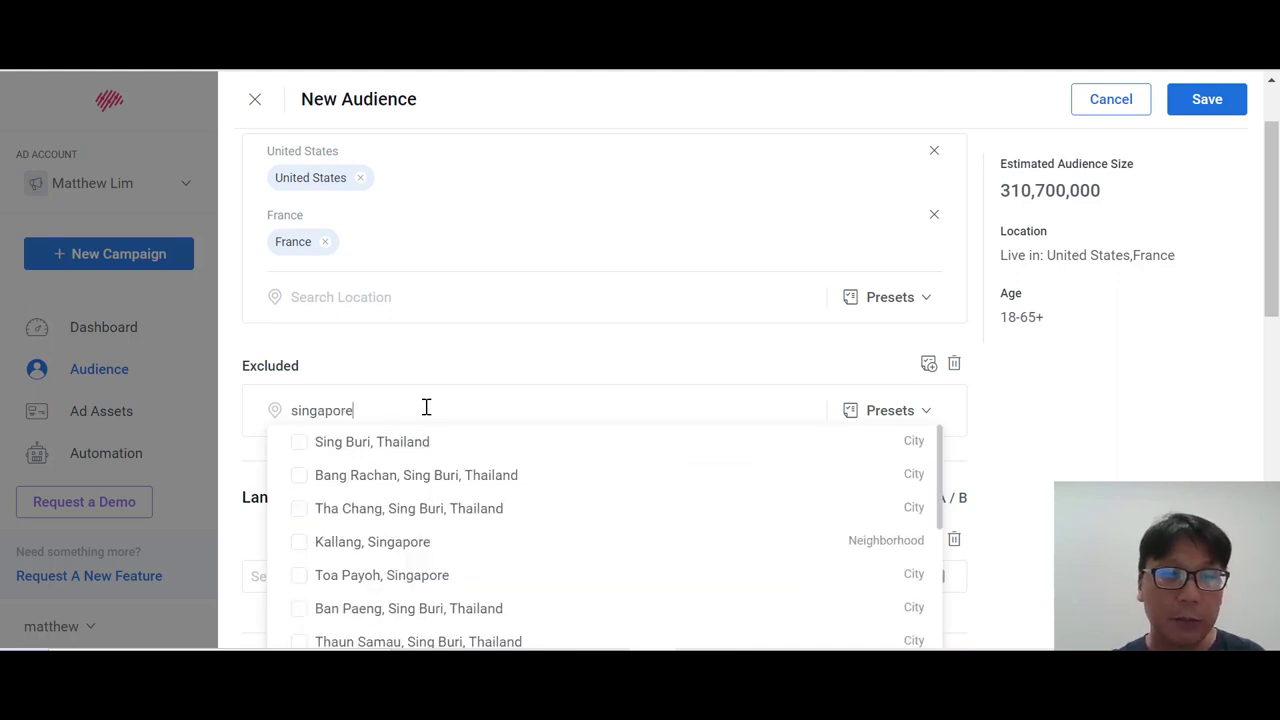
{"action": "type", "text": "apore"}
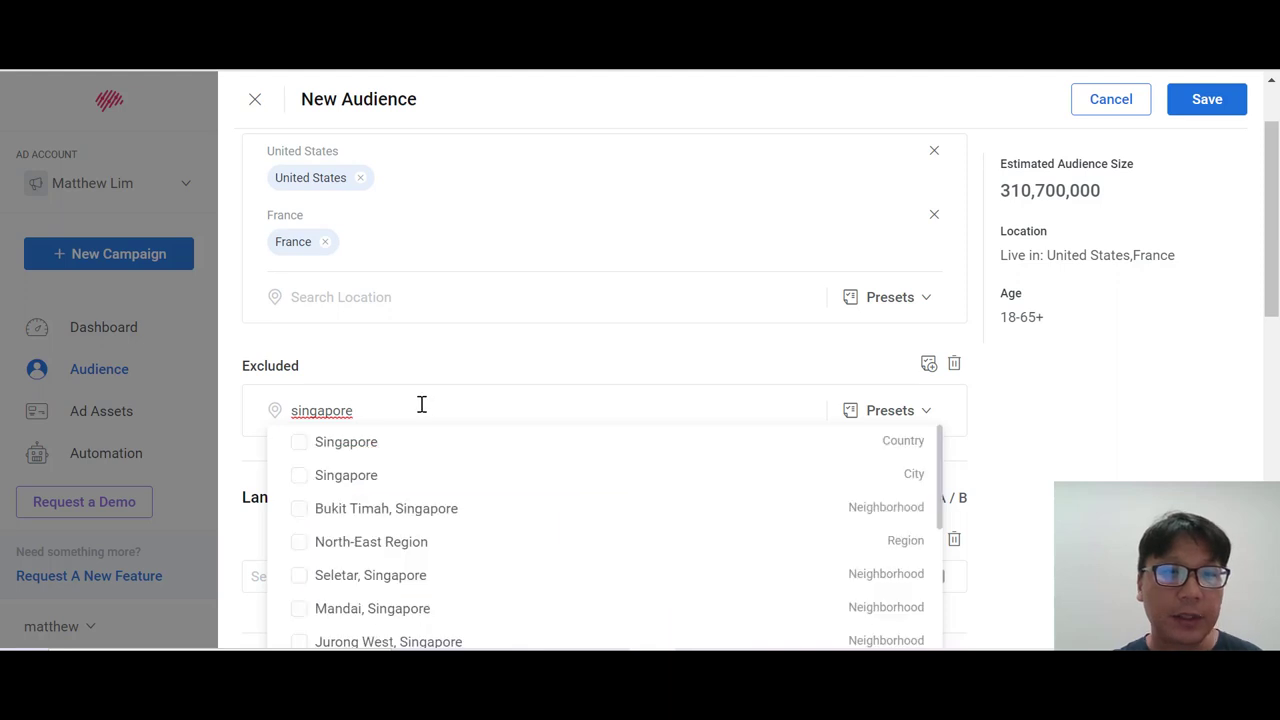
{"action": "left_click", "coordinate": [299, 441]}
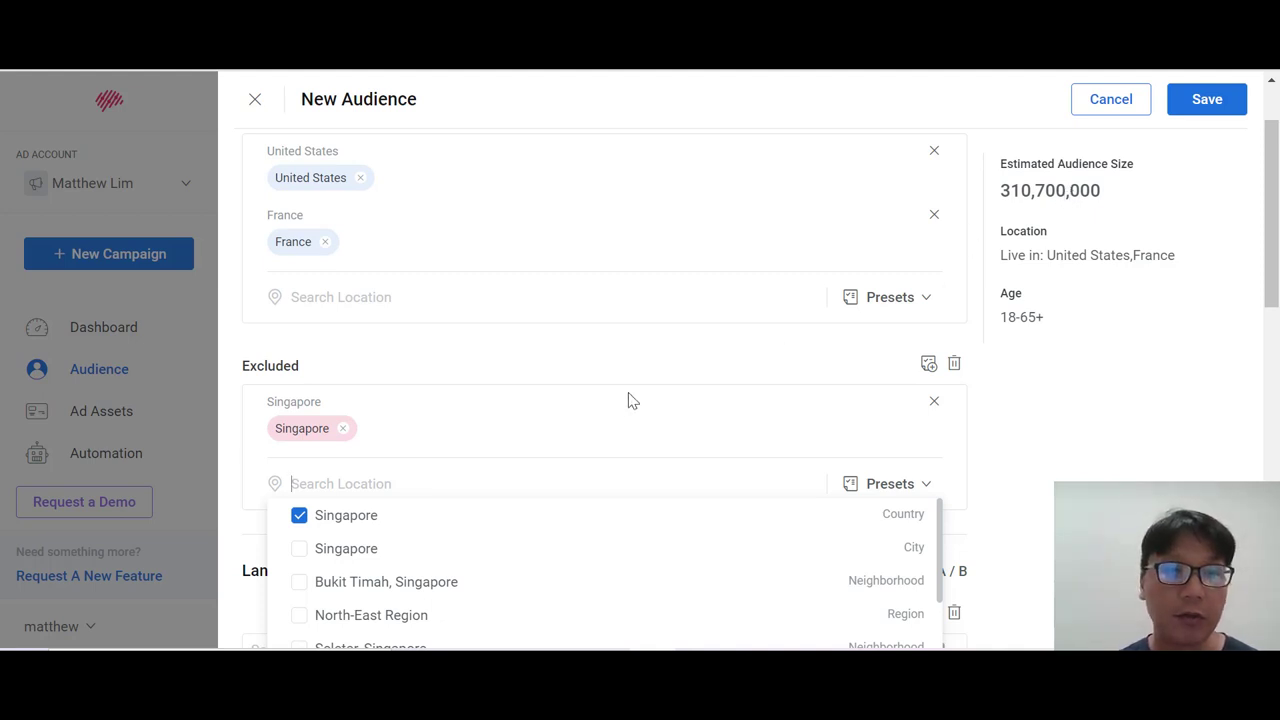
{"action": "left_click", "coordinate": [454, 437]}
- Look through the available languages and set the new audience's language to English (US)
{"action": "scroll", "coordinate": [437, 428], "scroll_direction": "down", "scroll_amount": 2}
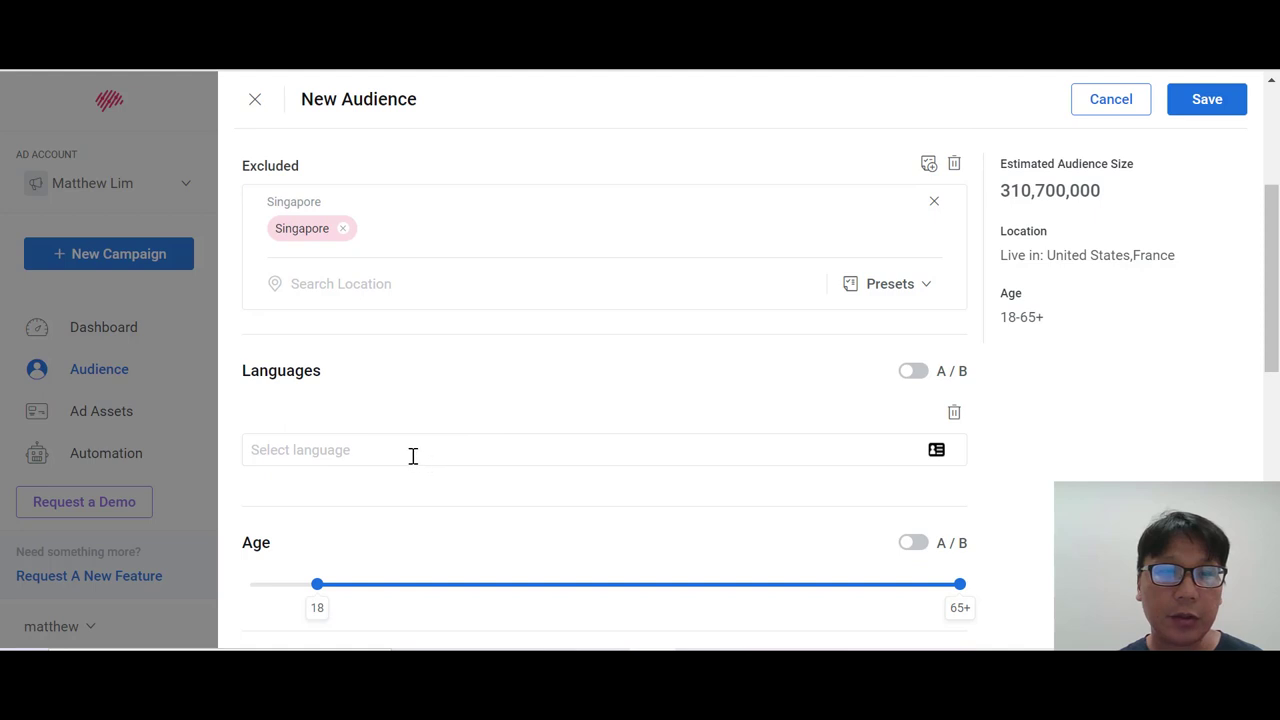
{"action": "left_click", "coordinate": [413, 455]}
{"action": "scroll", "coordinate": [408, 508], "scroll_direction": "down", "scroll_amount": 2}
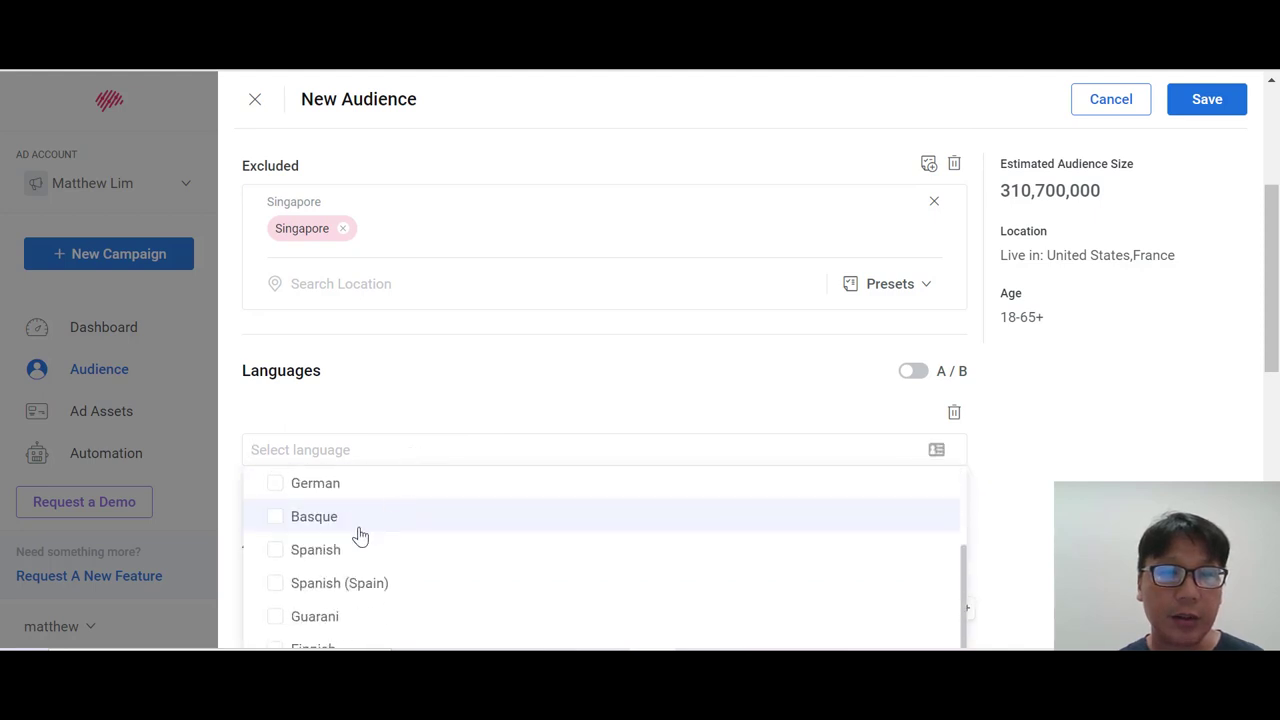
{"action": "scroll", "coordinate": [360, 537], "scroll_direction": "down", "scroll_amount": 2}
{"action": "scroll", "coordinate": [364, 537], "scroll_direction": "up", "scroll_amount": 6}
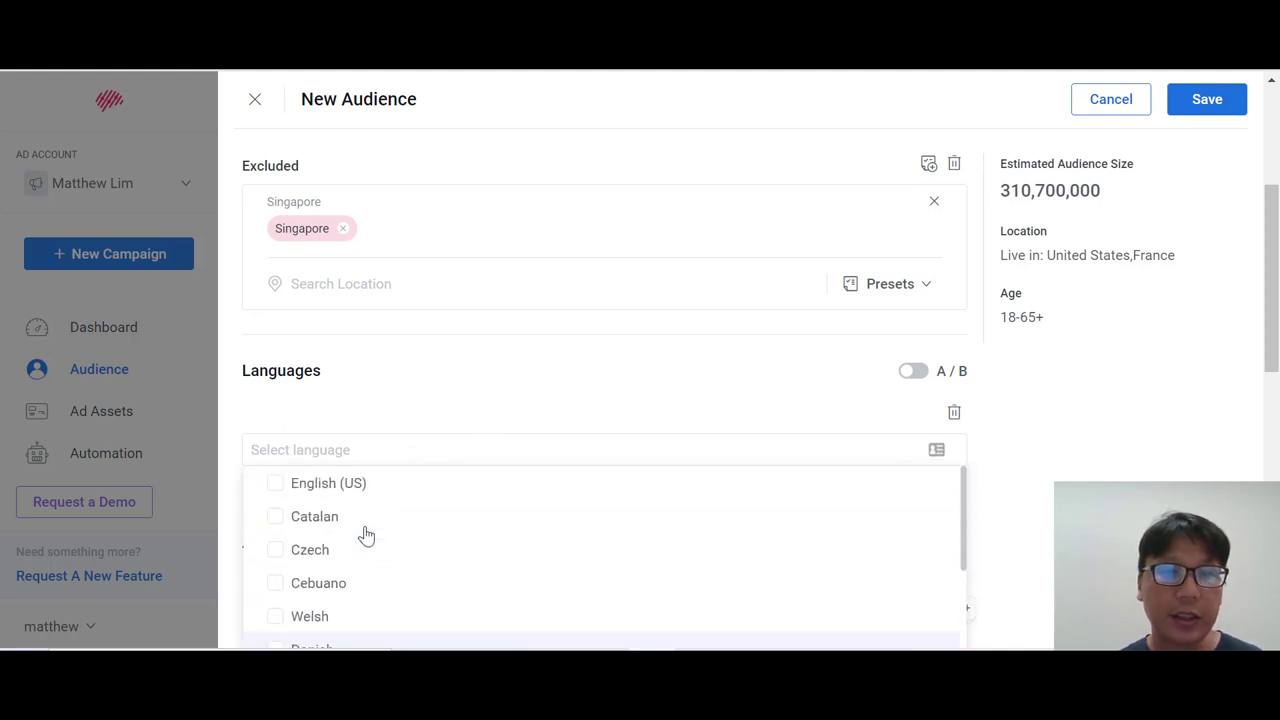
{"action": "left_click", "coordinate": [466, 398]}
{"action": "scroll", "coordinate": [467, 395], "scroll_direction": "down", "scroll_amount": 1}
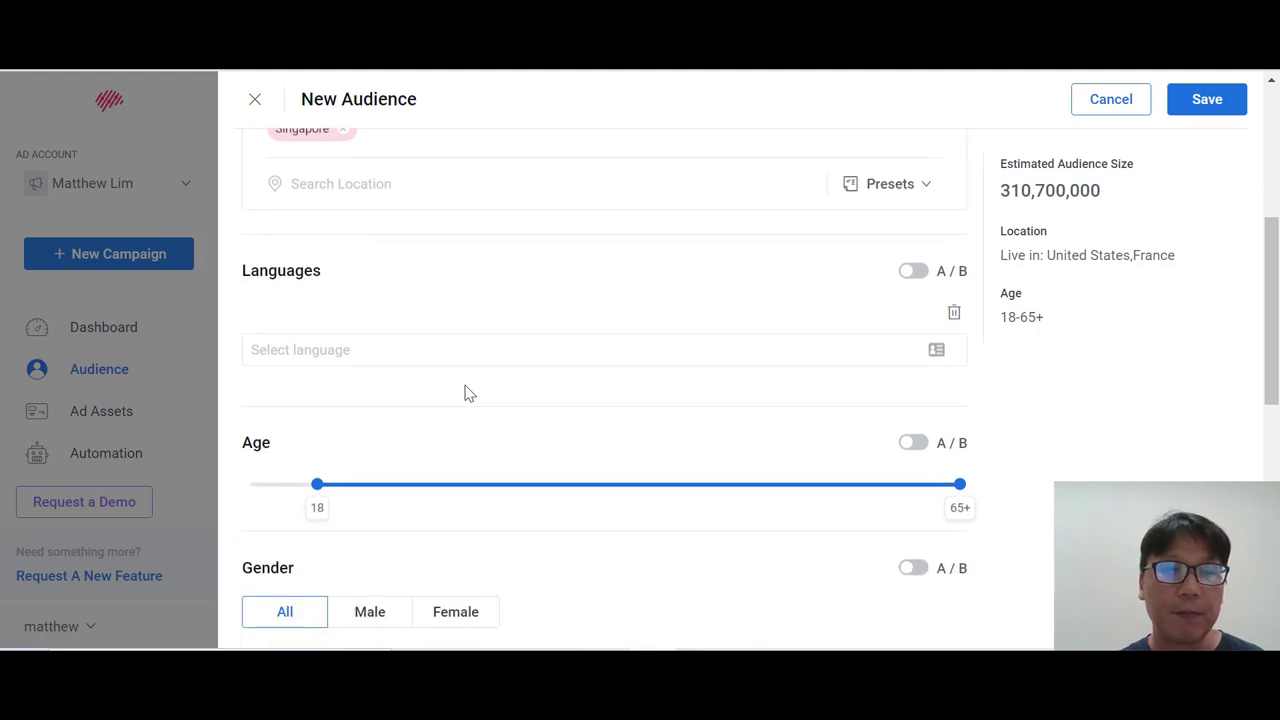
{"action": "left_click", "coordinate": [384, 355]}
{"action": "left_click", "coordinate": [380, 394]}
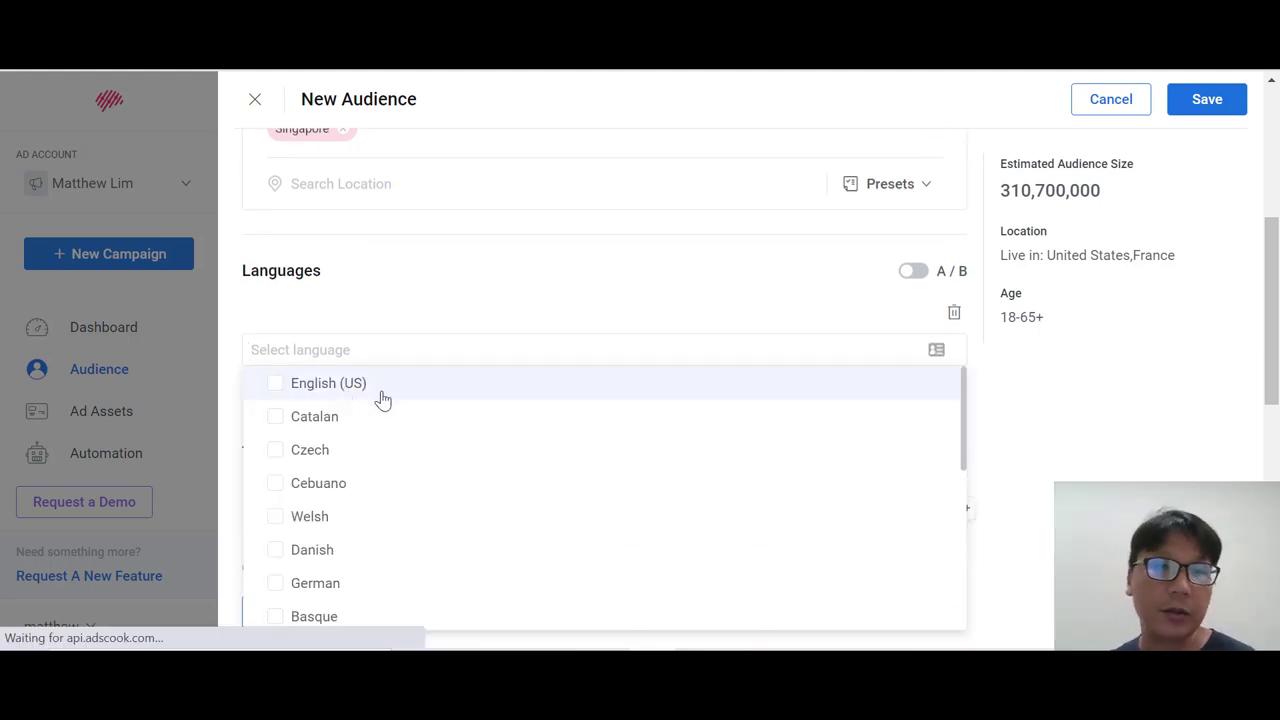
{"action": "left_click", "coordinate": [593, 290]}
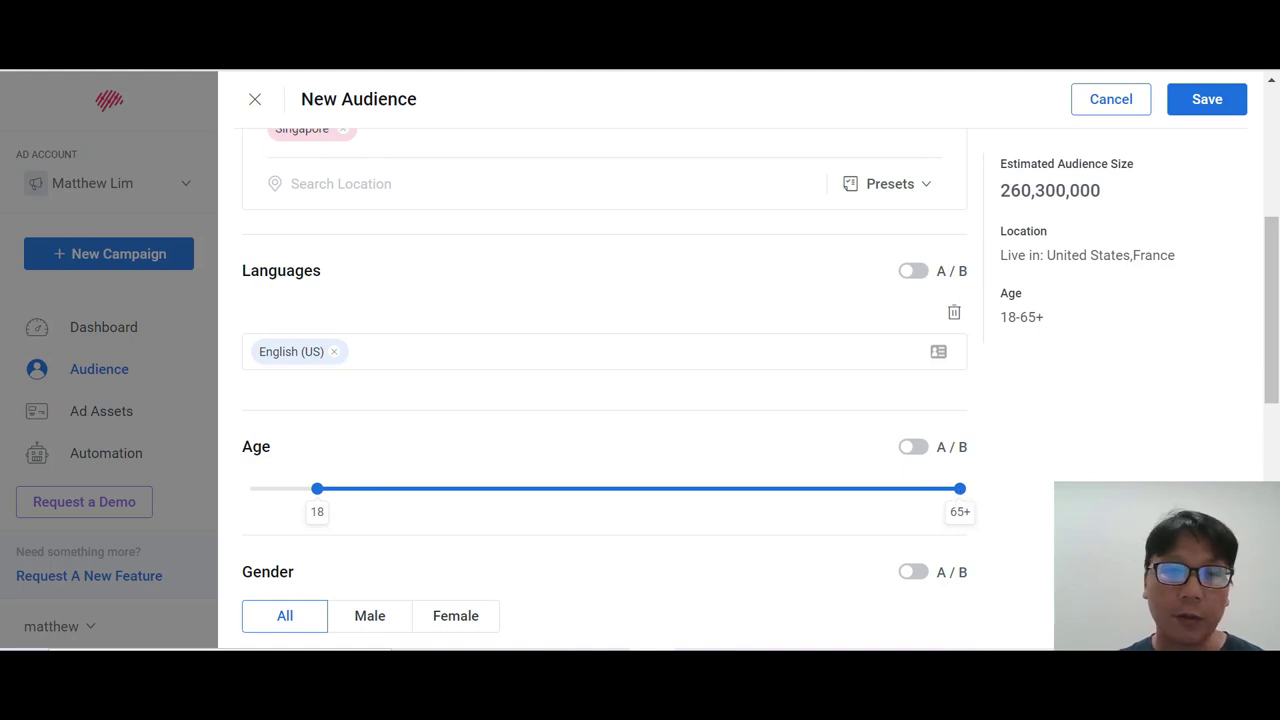
- Enable the A/B split for age with two ranges, 18 to 38 and 42 to 58
{"action": "scroll", "coordinate": [263, 237], "scroll_direction": "up", "scroll_amount": 5}
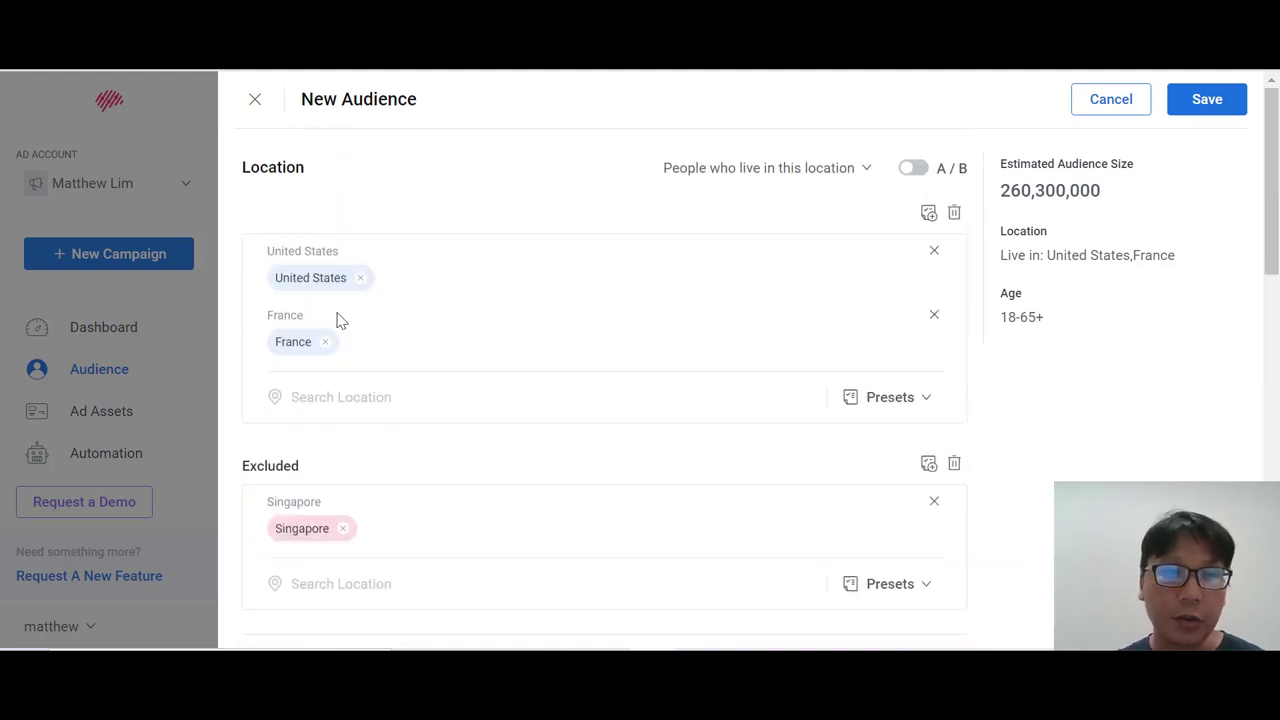
{"action": "scroll", "coordinate": [386, 491], "scroll_direction": "down", "scroll_amount": 3}
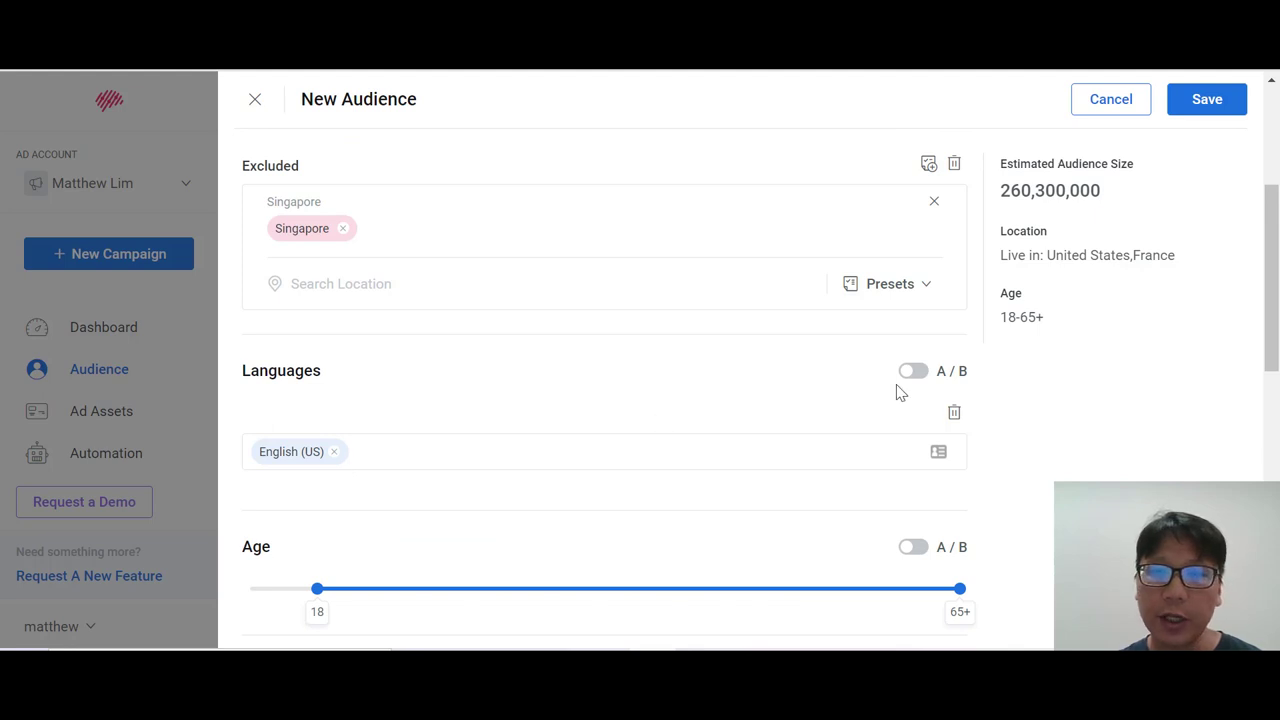
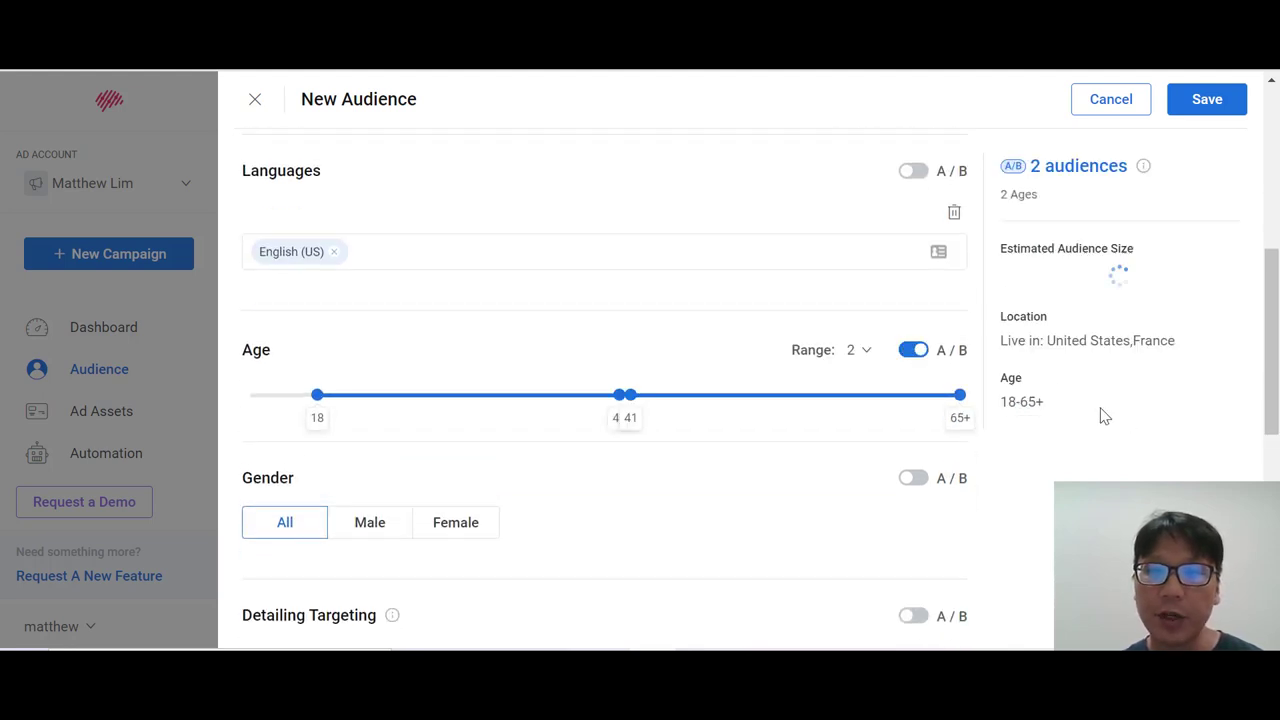
{"action": "mouse_move", "coordinate": [619, 396]}
{"action": "left_mouse_down"}
{"action": "mouse_move", "coordinate": [591, 396]}
{"action": "mouse_move", "coordinate": [644, 396]}
{"action": "left_mouse_up"}
{"action": "left_click_drag", "start_coordinate": [883, 408], "coordinate": [864, 396]}
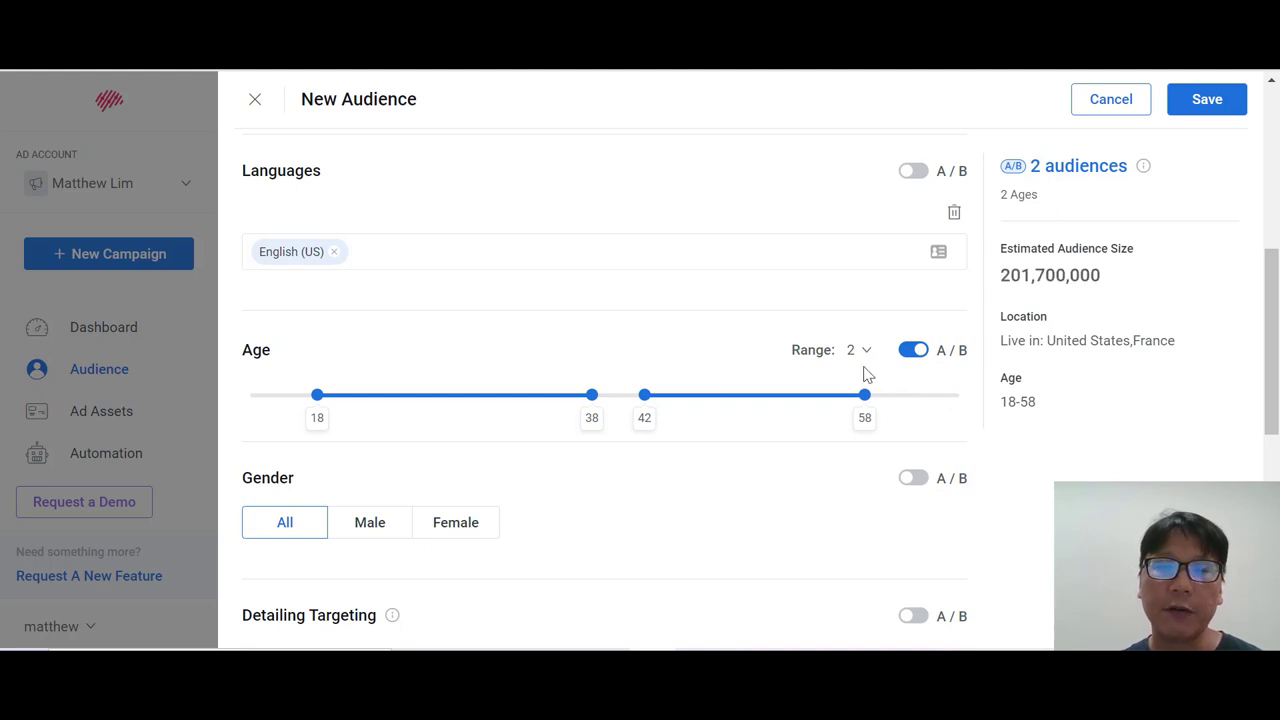
- Enable the A/B split for languages and add a second variant targeting Danish beside the English (US) variant
{"action": "scroll", "coordinate": [1050, 460], "scroll_direction": "up", "scroll_amount": 1}
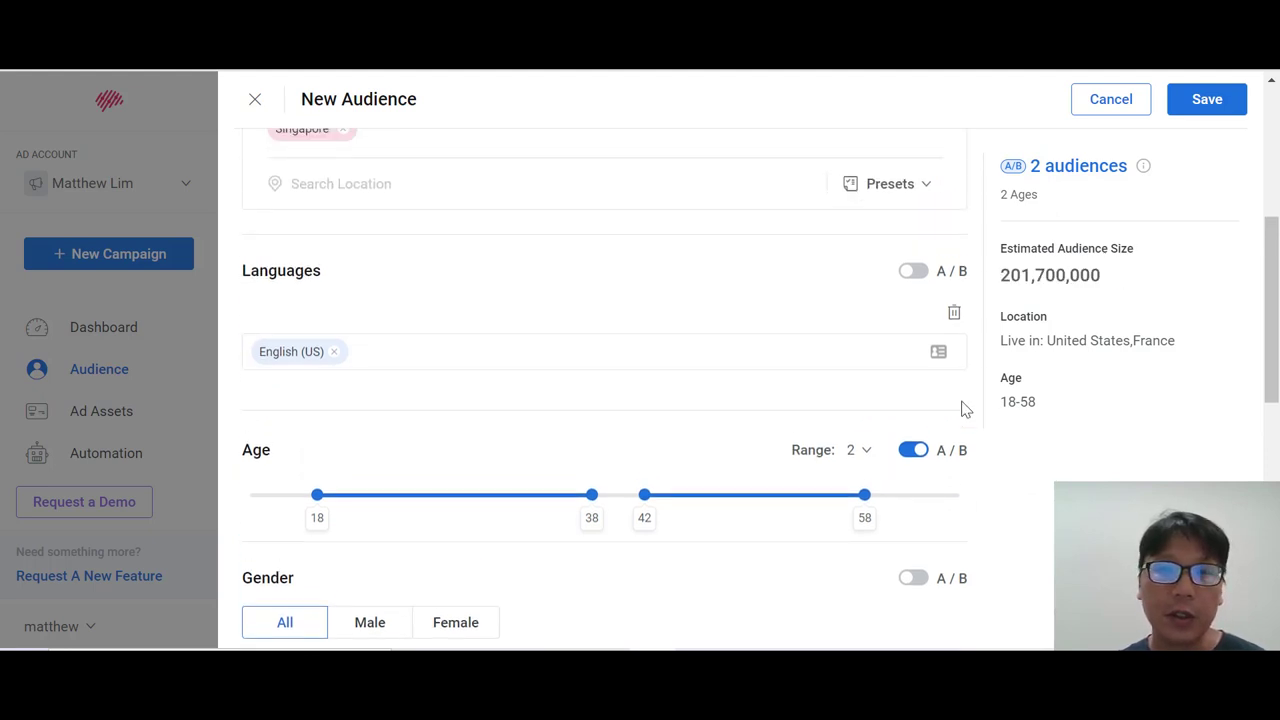
{"action": "left_click", "coordinate": [912, 271]}
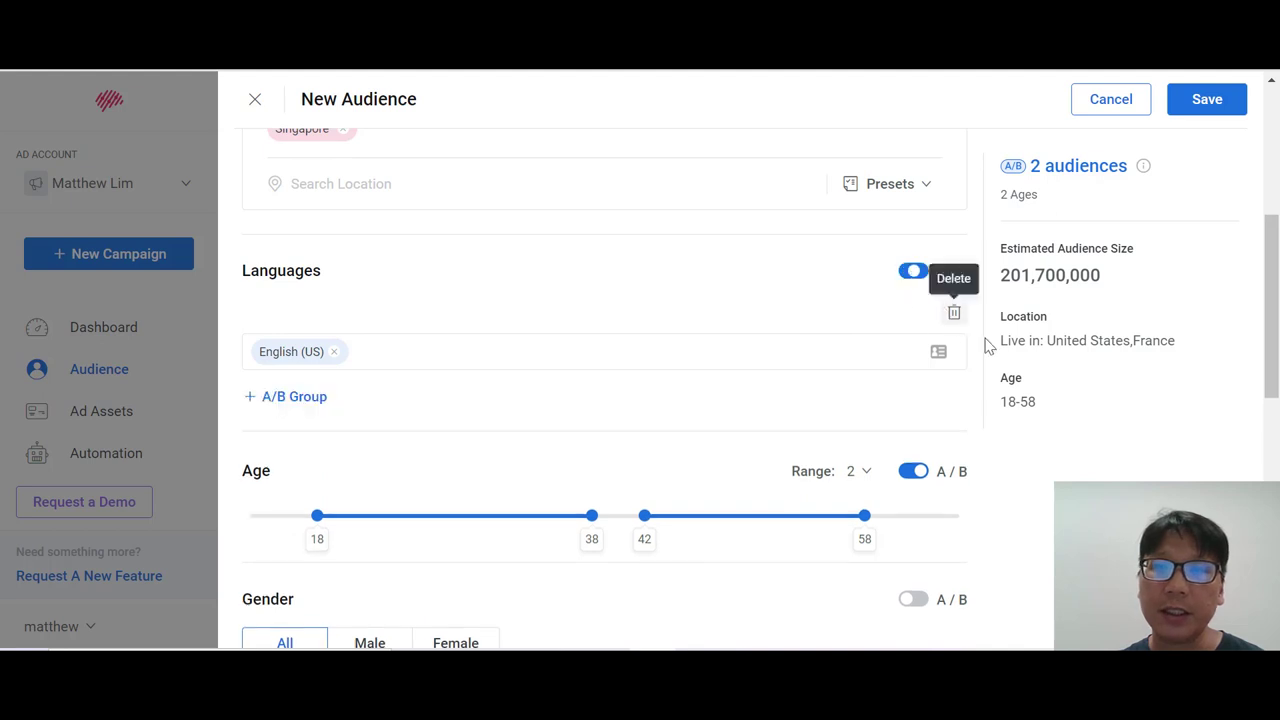
{"action": "left_click", "coordinate": [252, 398]}
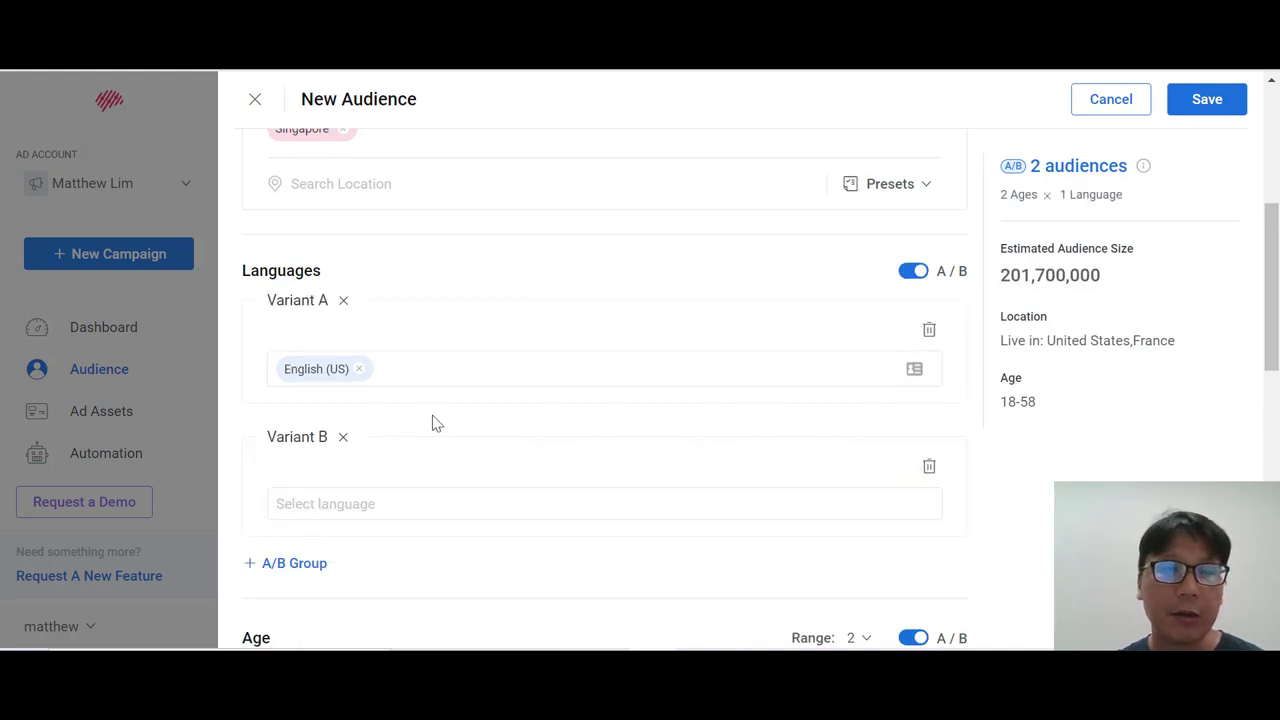
{"action": "left_click", "coordinate": [314, 512]}
{"action": "scroll", "coordinate": [400, 571], "scroll_direction": "down", "scroll_amount": 3}
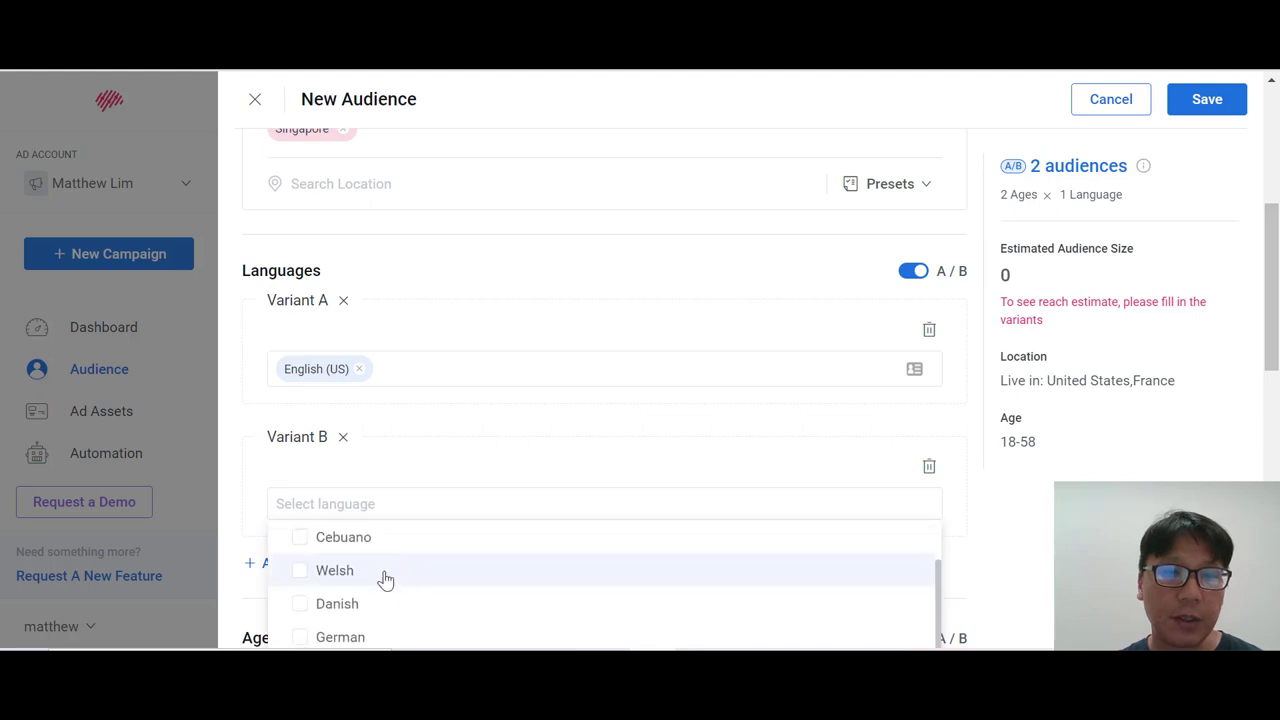
{"action": "left_click", "coordinate": [336, 605]}
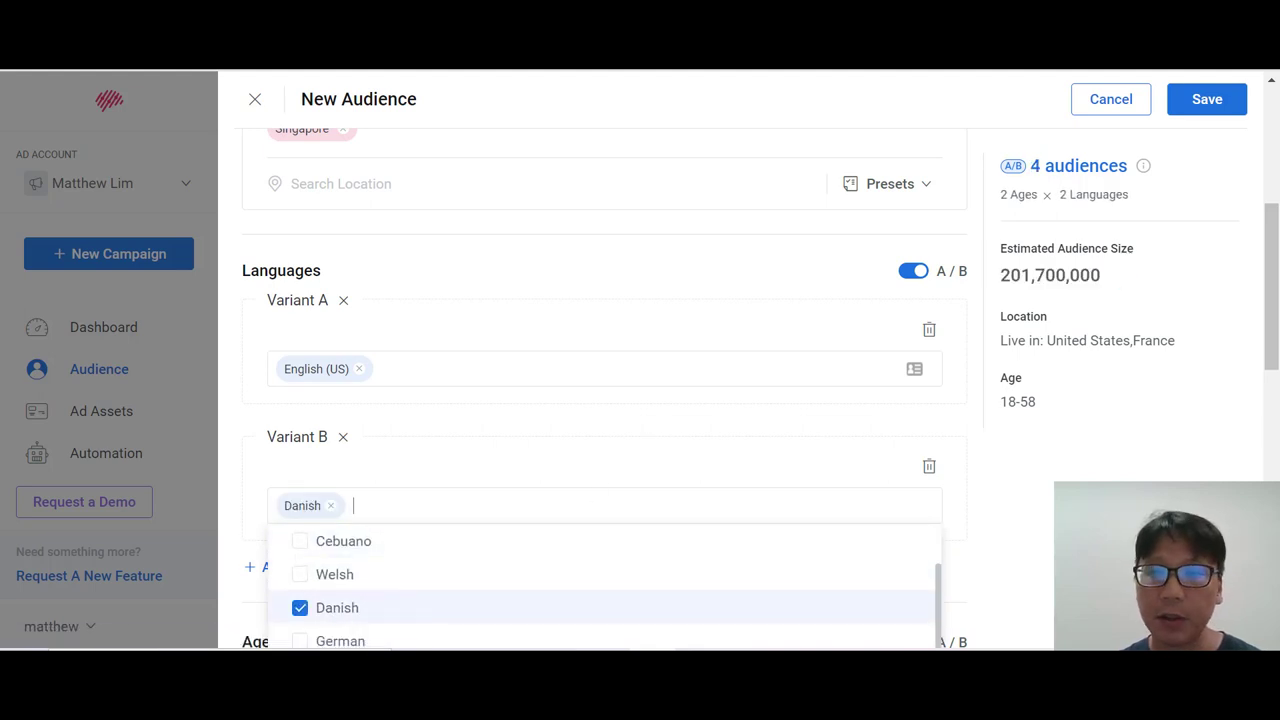
{"action": "left_click", "coordinate": [886, 443]}
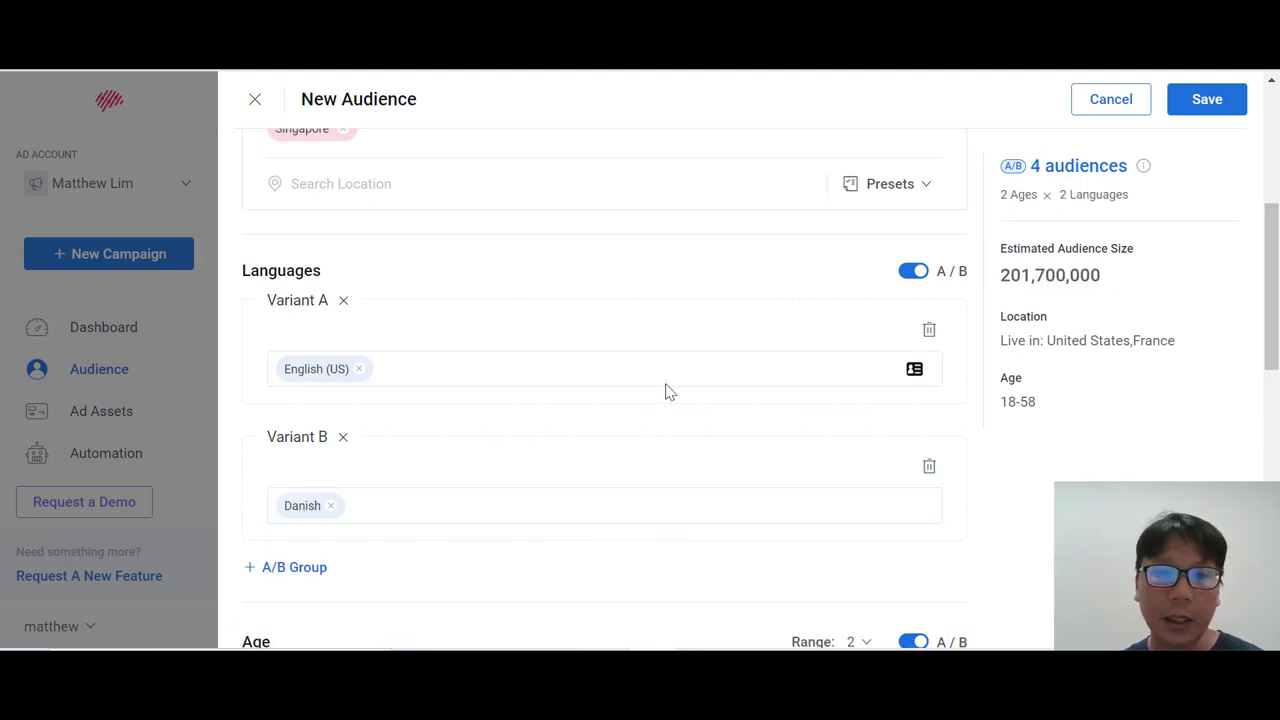
- Examine the gender options, the detailed targeting explanation and the list of selectable demographic values
{"action": "scroll", "coordinate": [666, 383], "scroll_direction": "down", "scroll_amount": 5}
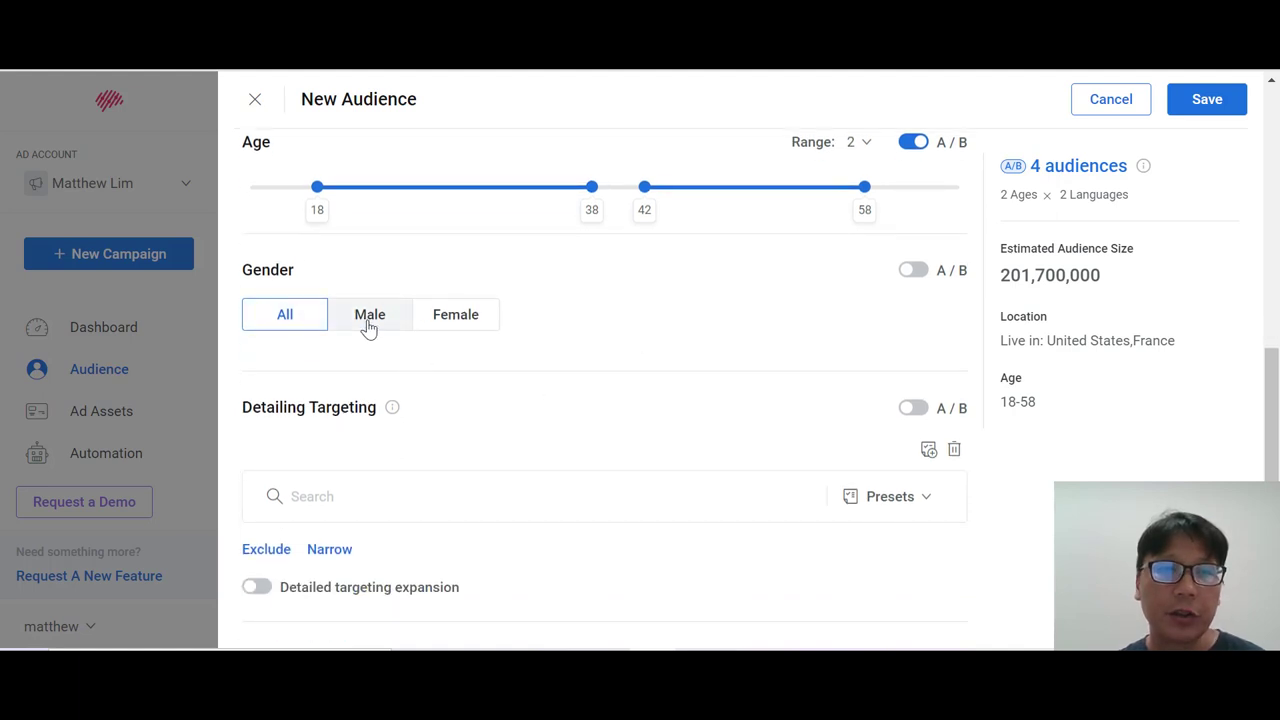
{"action": "scroll", "coordinate": [529, 409], "scroll_direction": "down", "scroll_amount": 1}
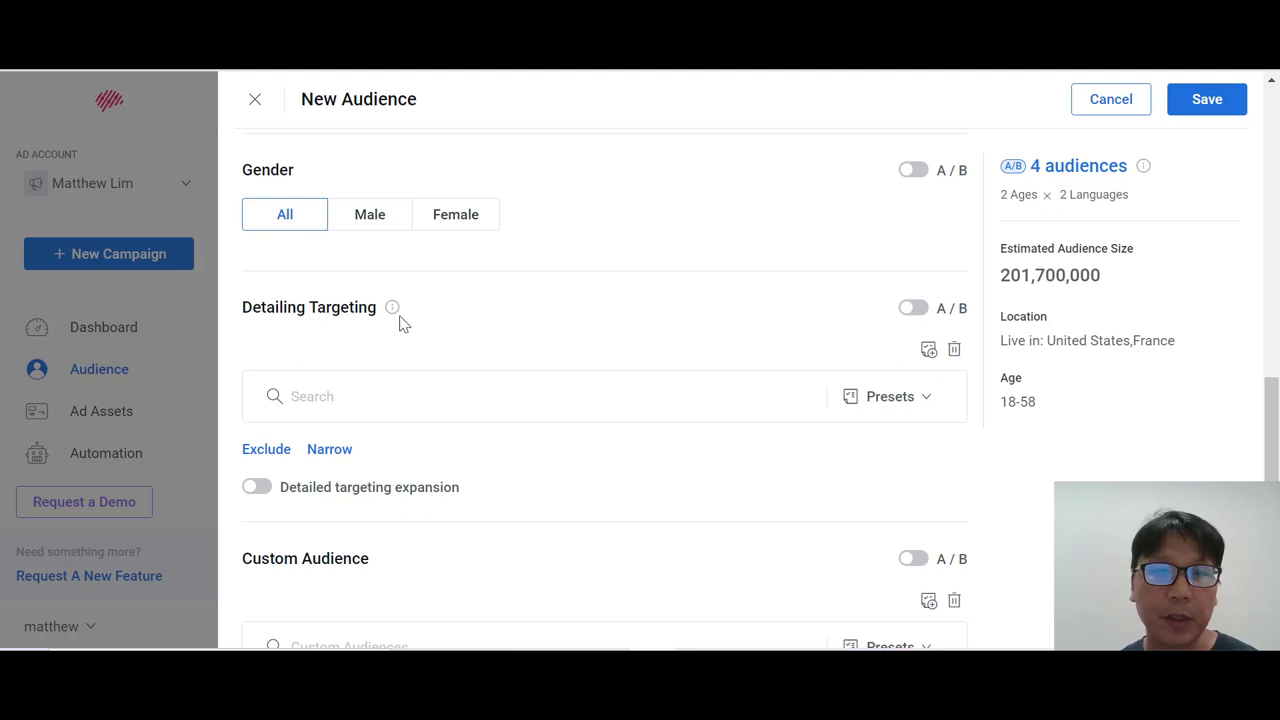
{"action": "mouse_move", "coordinate": [391, 313]}
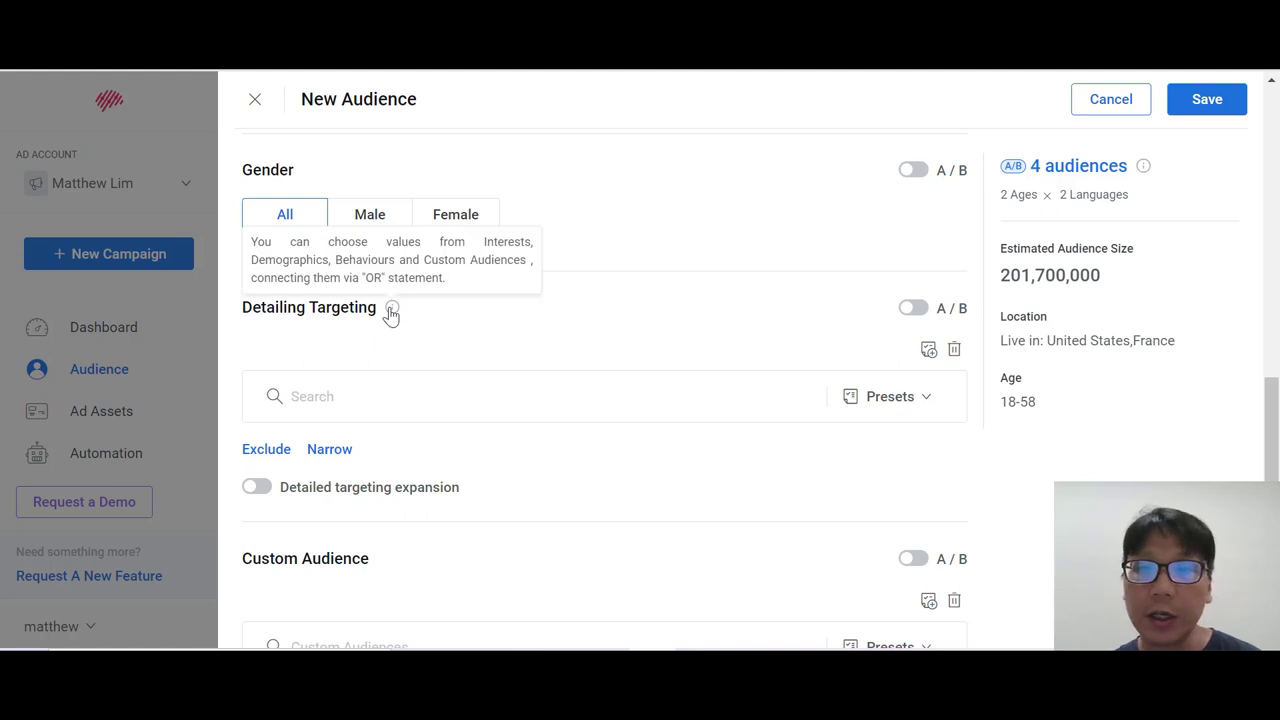
{"action": "scroll", "coordinate": [441, 406], "scroll_direction": "down", "scroll_amount": 1}
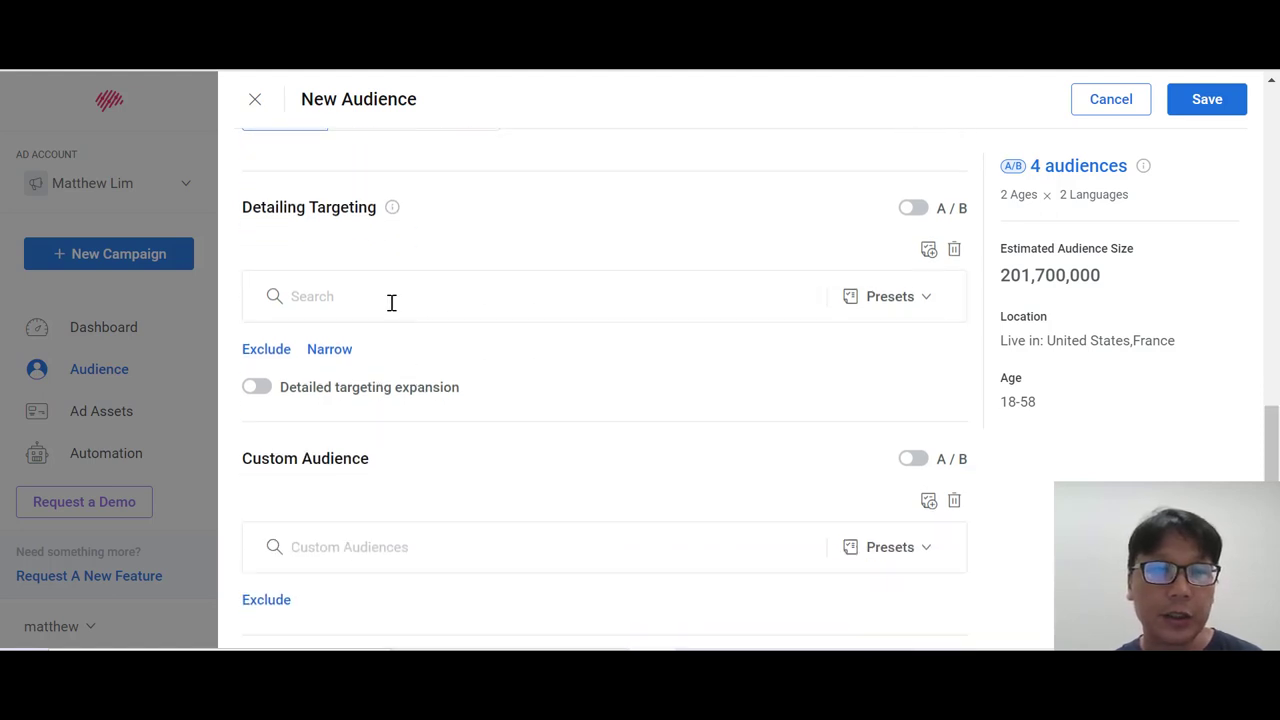
{"action": "left_click", "coordinate": [392, 300]}
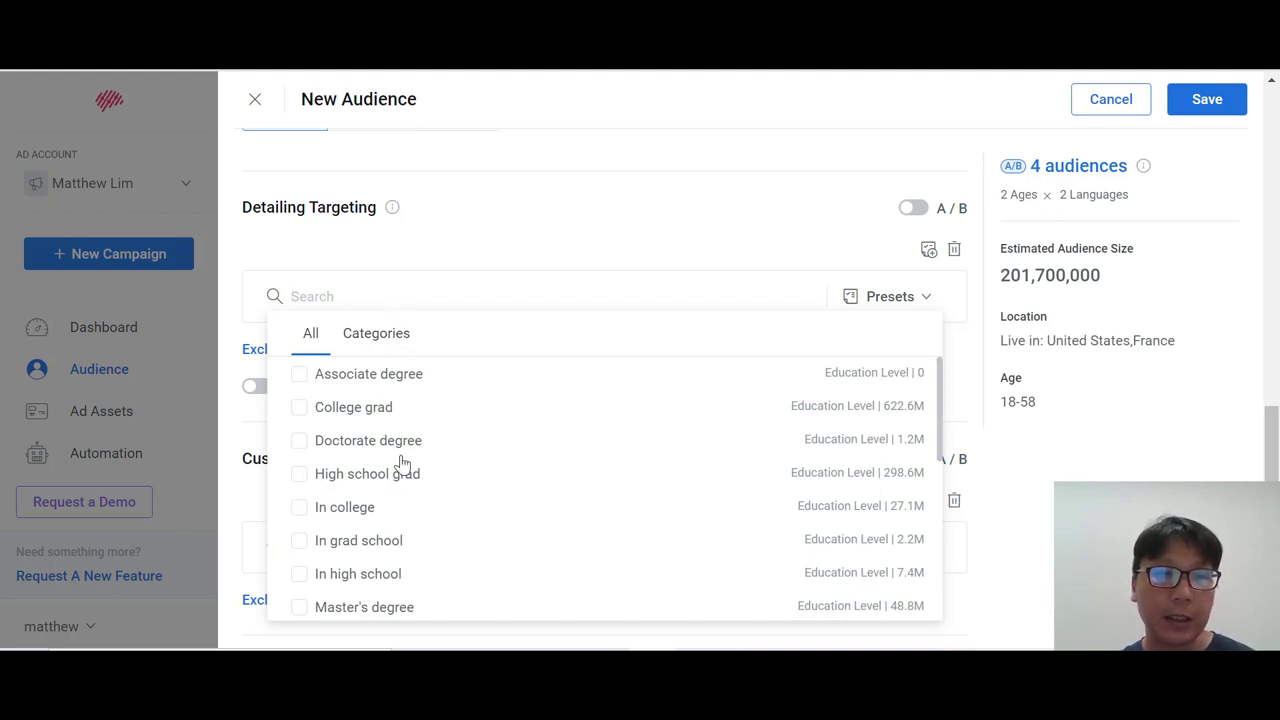
{"action": "scroll", "coordinate": [365, 535], "scroll_direction": "down", "scroll_amount": 1}
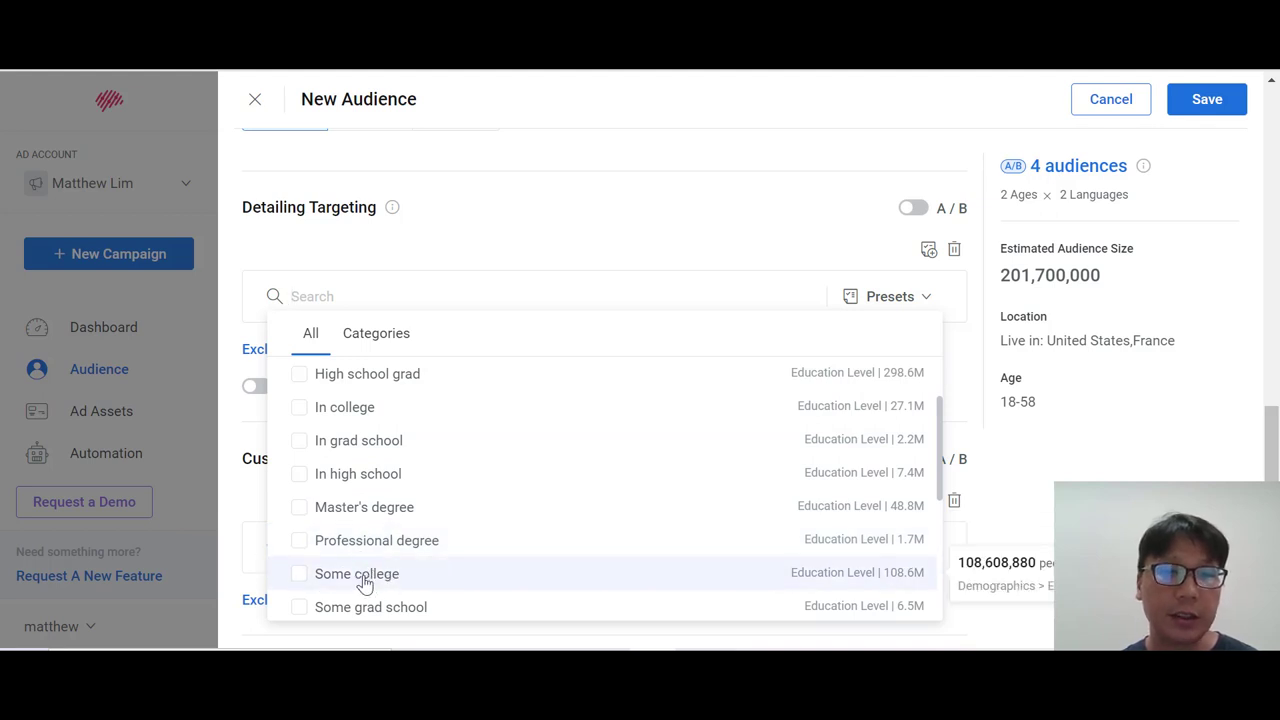
{"action": "scroll", "coordinate": [363, 580], "scroll_direction": "down", "scroll_amount": 1}
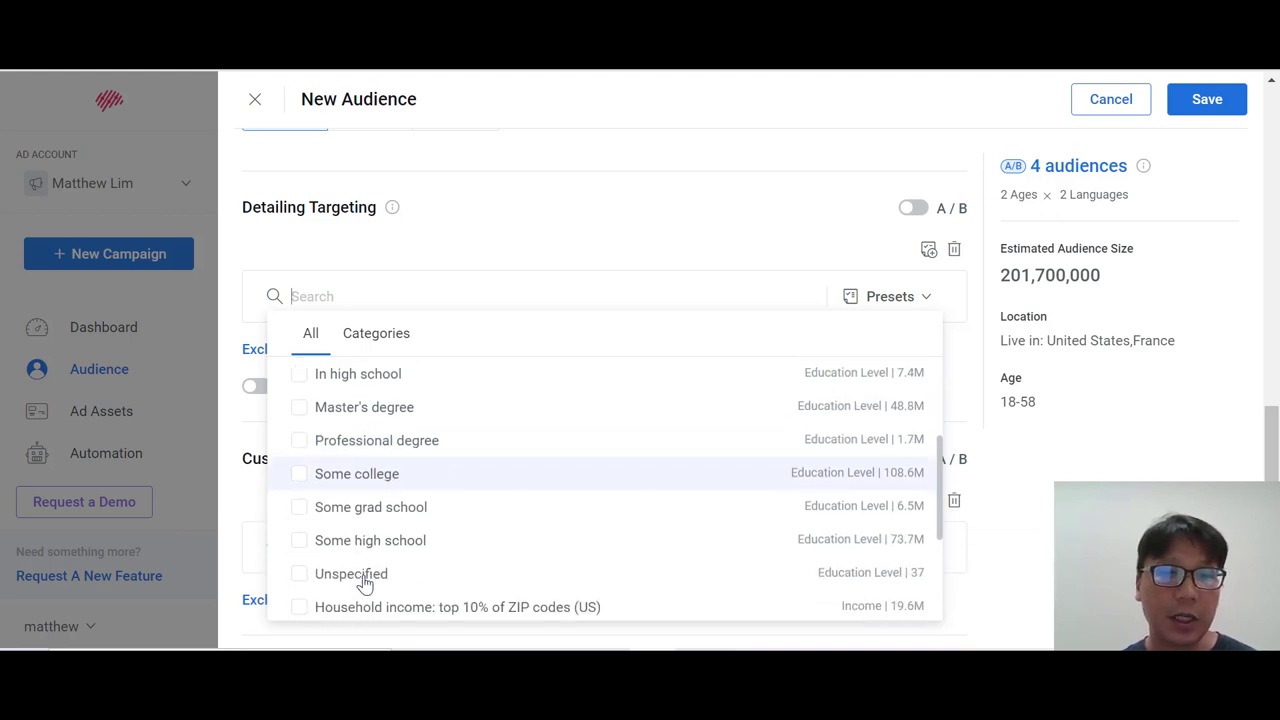
- Browse the detailed targeting categories, expanding Interests and its Business and industry group, and close the list without selecting a value
{"action": "left_click", "coordinate": [412, 342]}
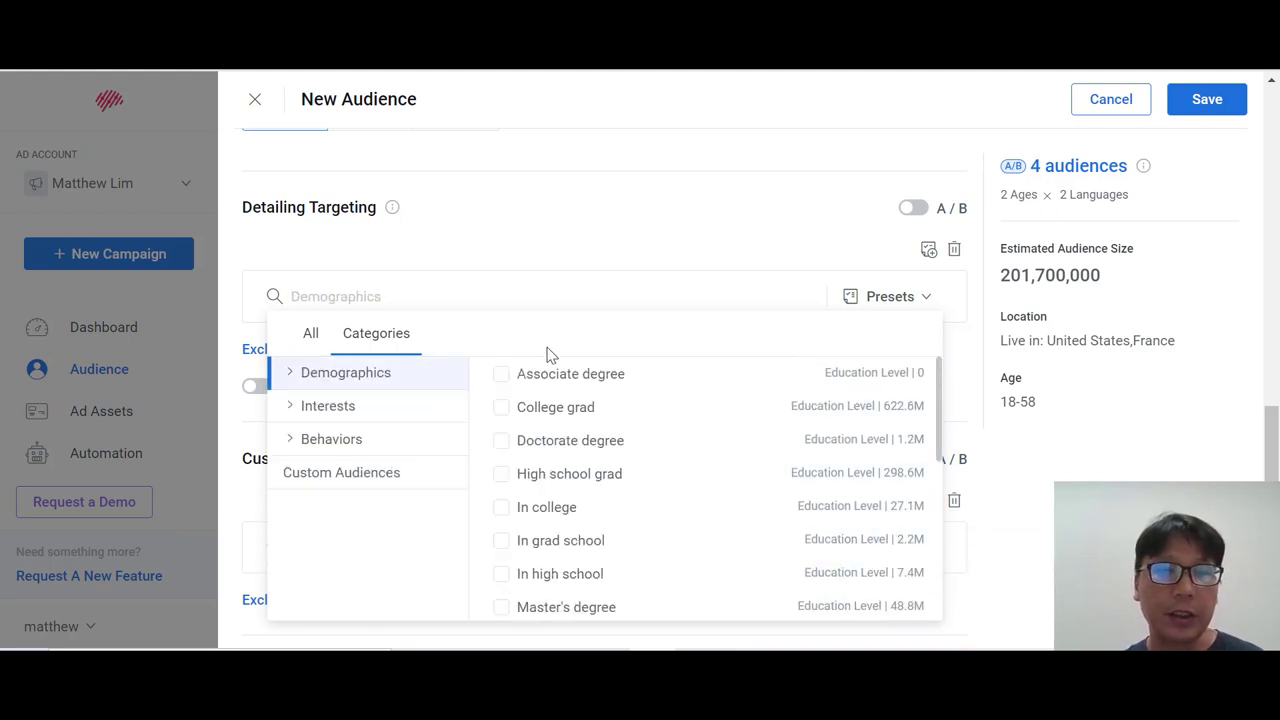
{"action": "left_click", "coordinate": [290, 407]}
{"action": "scroll", "coordinate": [378, 497], "scroll_direction": "down", "scroll_amount": 2}
{"action": "scroll", "coordinate": [375, 497], "scroll_direction": "up", "scroll_amount": 2}
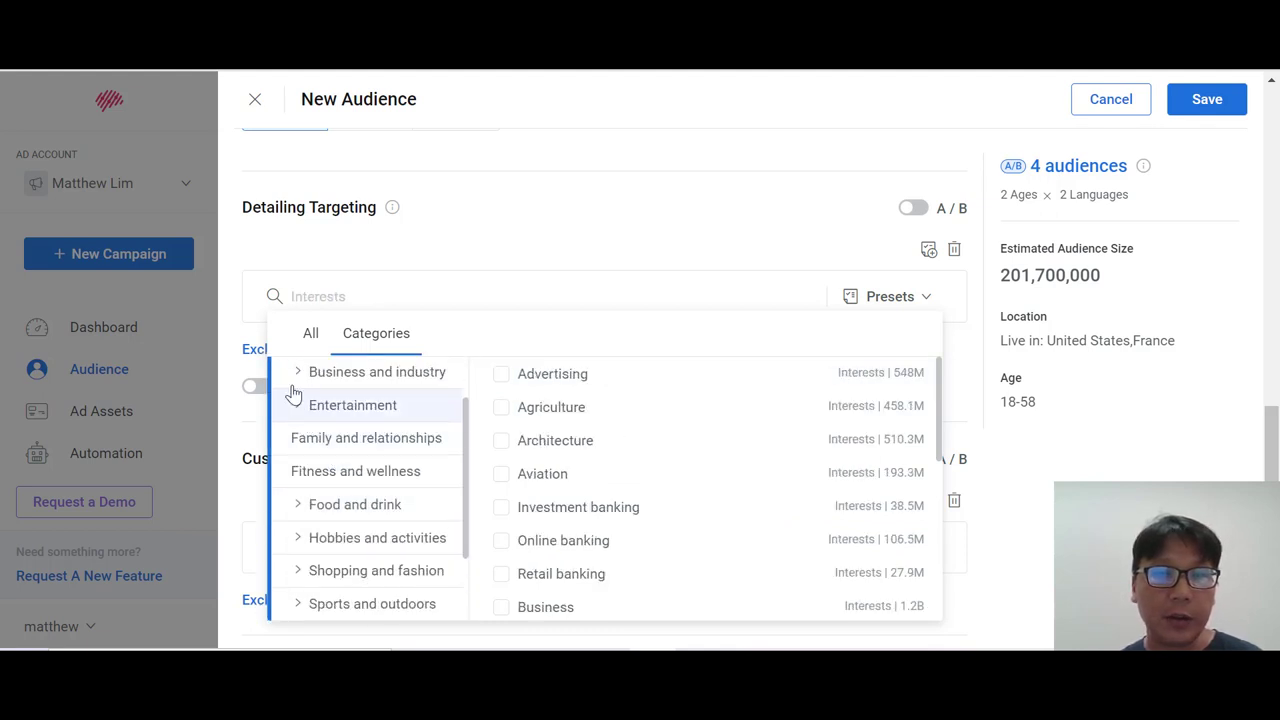
{"action": "left_click", "coordinate": [295, 378]}
{"action": "scroll", "coordinate": [292, 510], "scroll_direction": "down", "scroll_amount": 3}
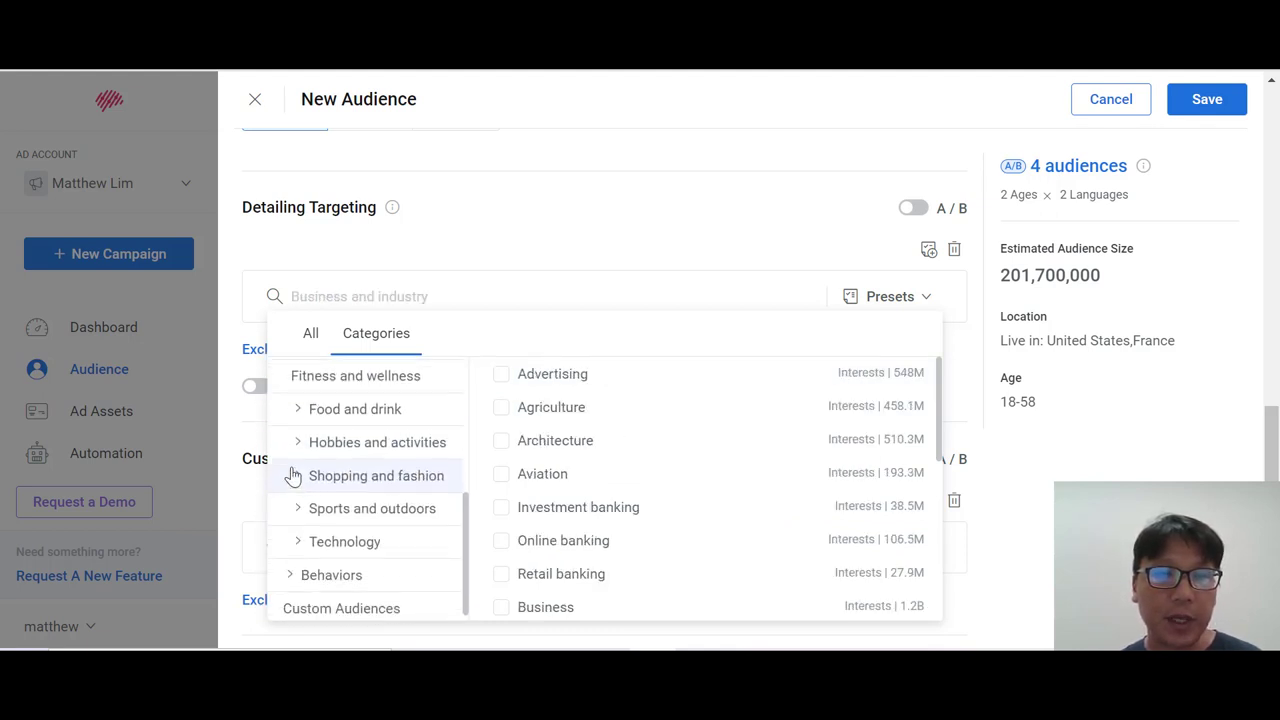
{"action": "scroll", "coordinate": [420, 589], "scroll_direction": "down", "scroll_amount": 2}
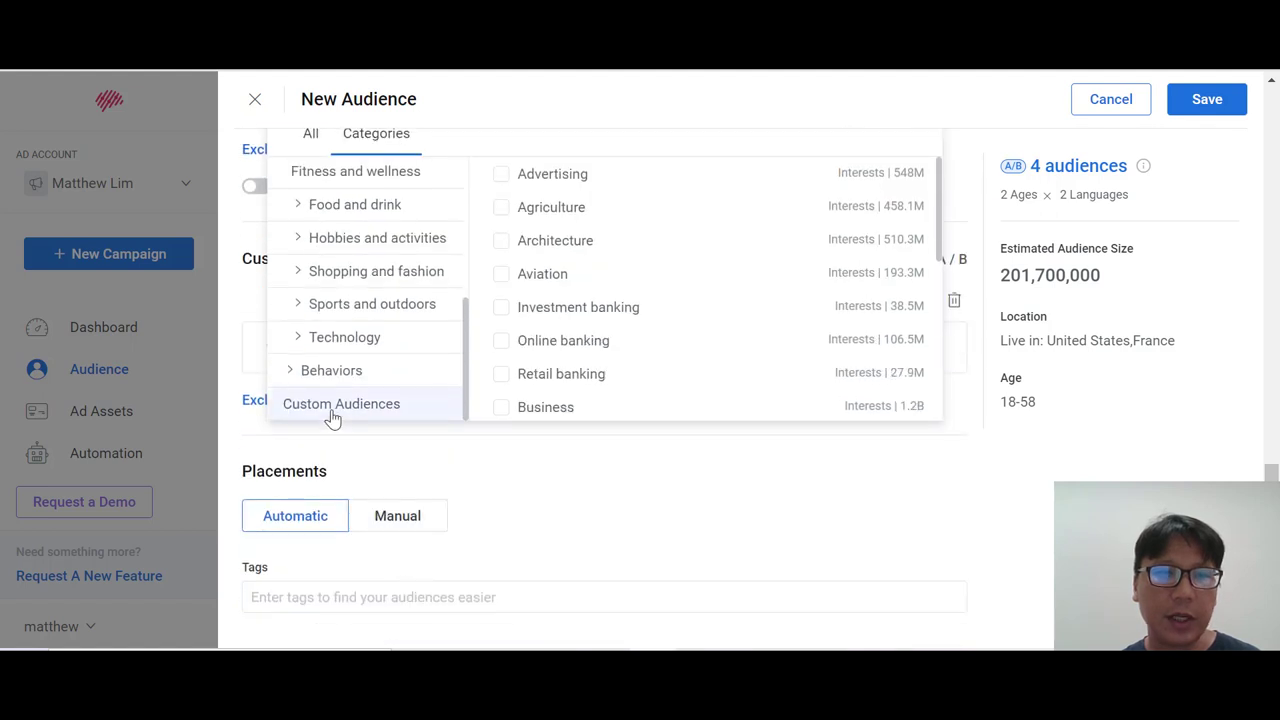
{"action": "left_click", "coordinate": [680, 535]}
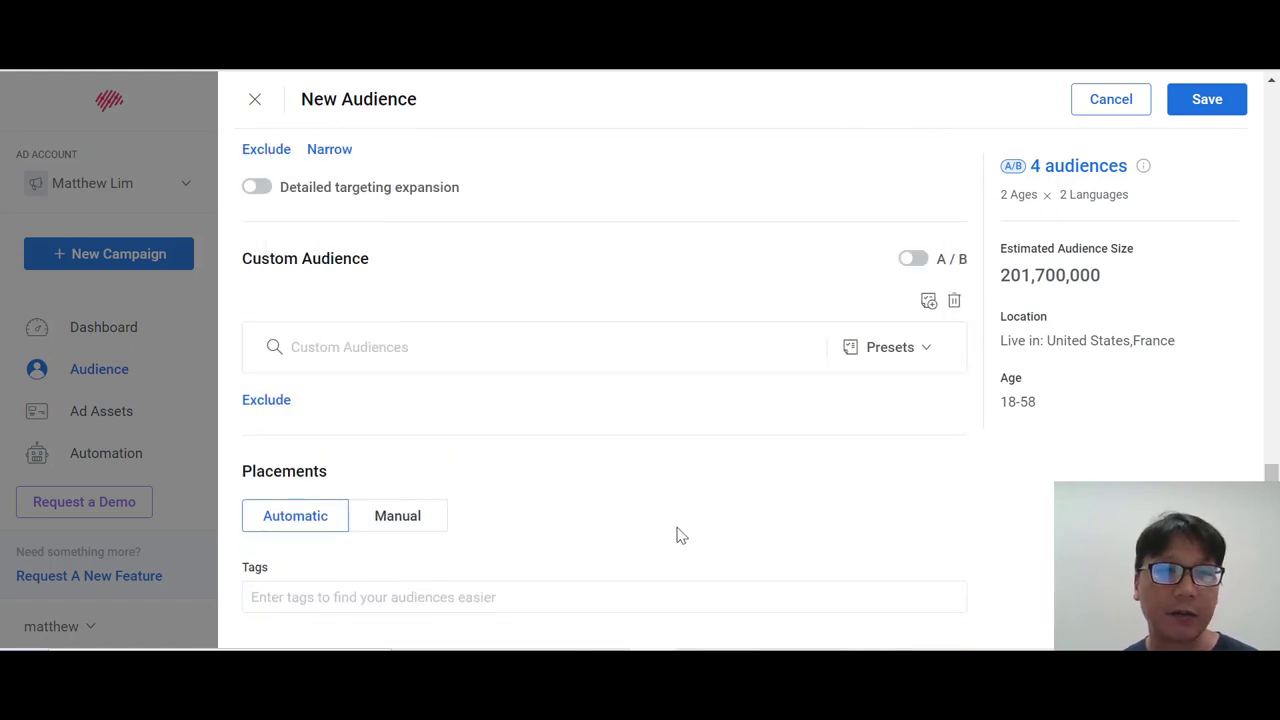
- Switch the audience's placements to Manual and review the device and platform options, keeping every placement selected, including Instagram Reels
{"action": "scroll", "coordinate": [652, 518], "scroll_direction": "down", "scroll_amount": 1}
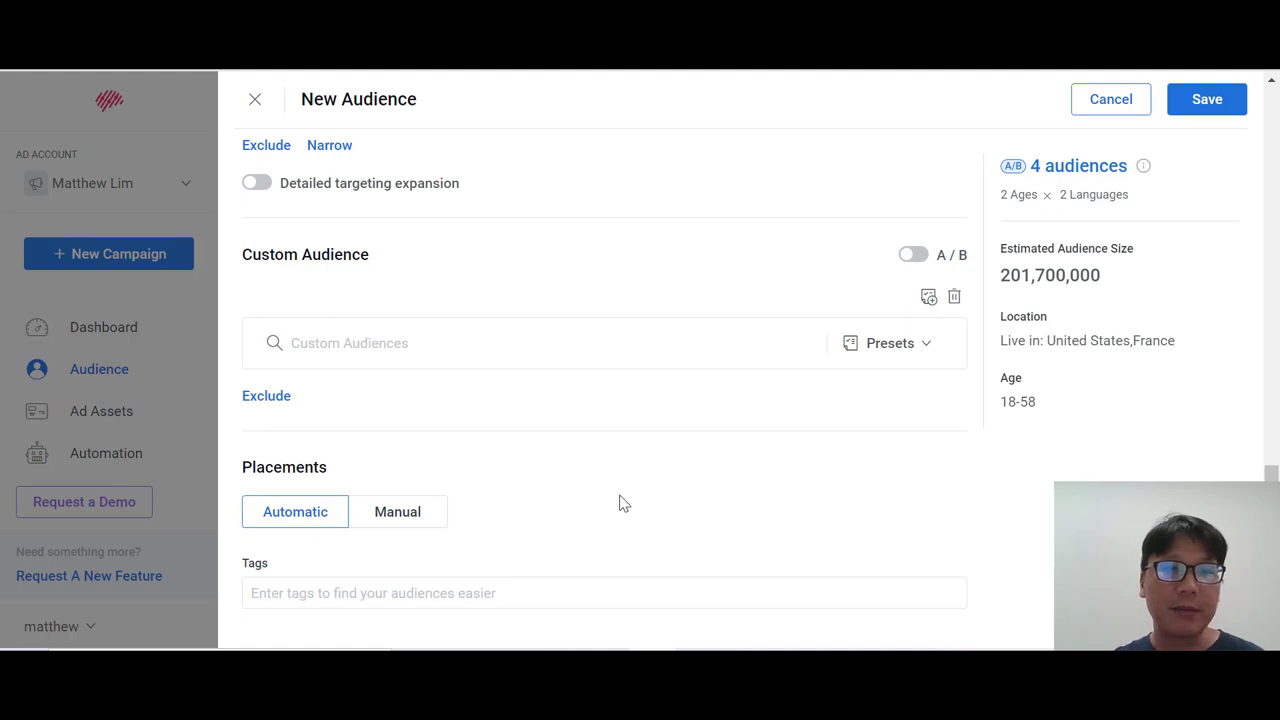
{"action": "left_click", "coordinate": [415, 520]}
{"action": "scroll", "coordinate": [728, 487], "scroll_direction": "down", "scroll_amount": 1}
{"action": "scroll", "coordinate": [728, 487], "scroll_direction": "down", "scroll_amount": 3}
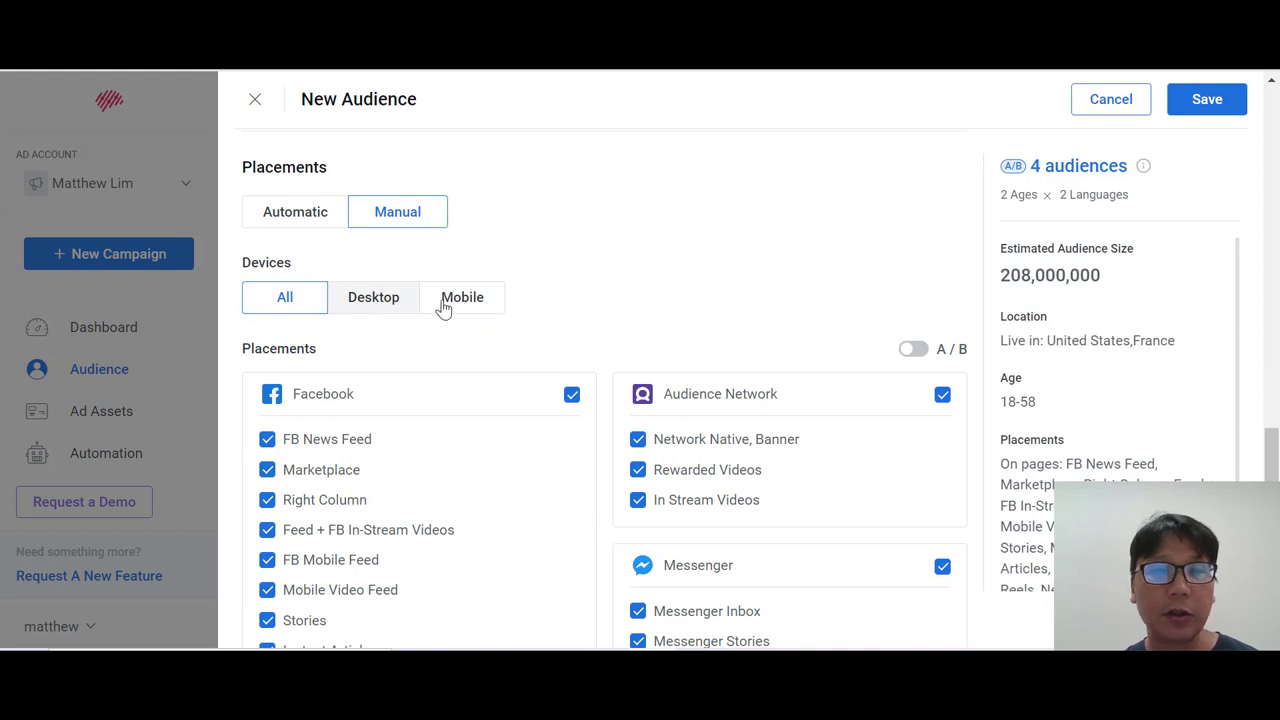
{"action": "scroll", "coordinate": [617, 297], "scroll_direction": "down", "scroll_amount": 1}
{"action": "scroll", "coordinate": [617, 297], "scroll_direction": "down", "scroll_amount": 1}
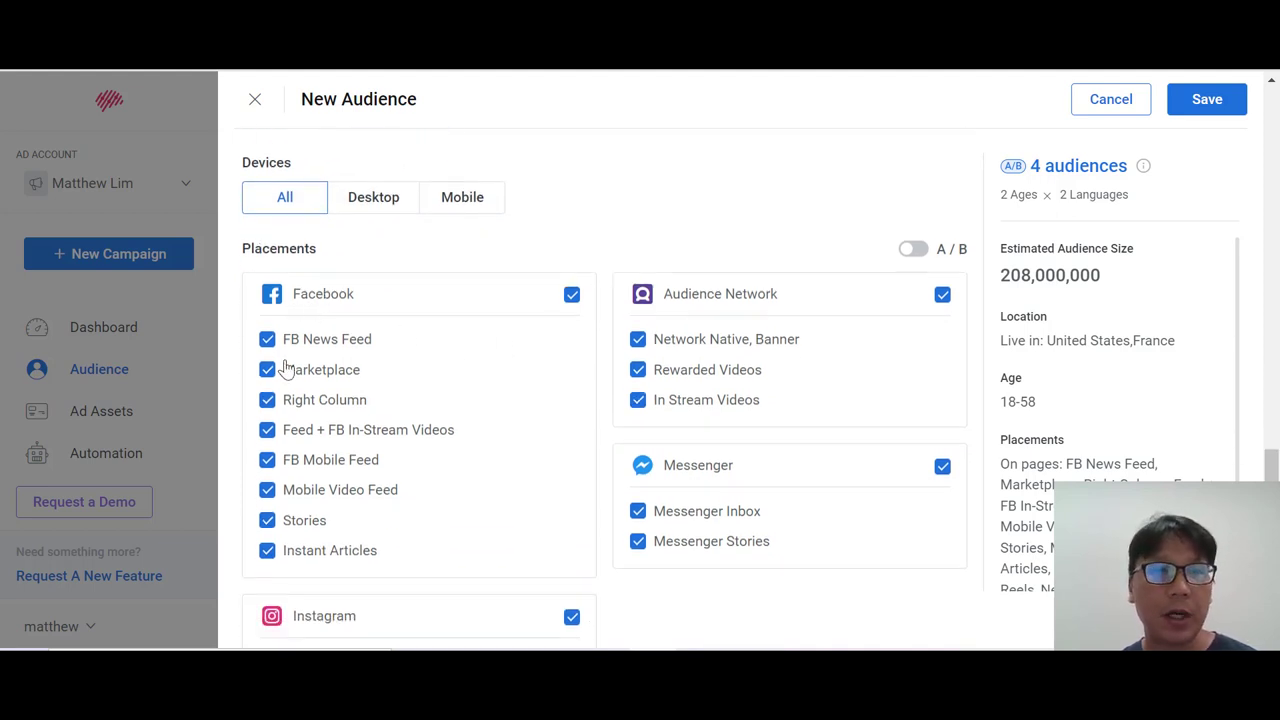
{"action": "scroll", "coordinate": [368, 465], "scroll_direction": "down", "scroll_amount": 1}
{"action": "scroll", "coordinate": [340, 455], "scroll_direction": "down", "scroll_amount": 1}
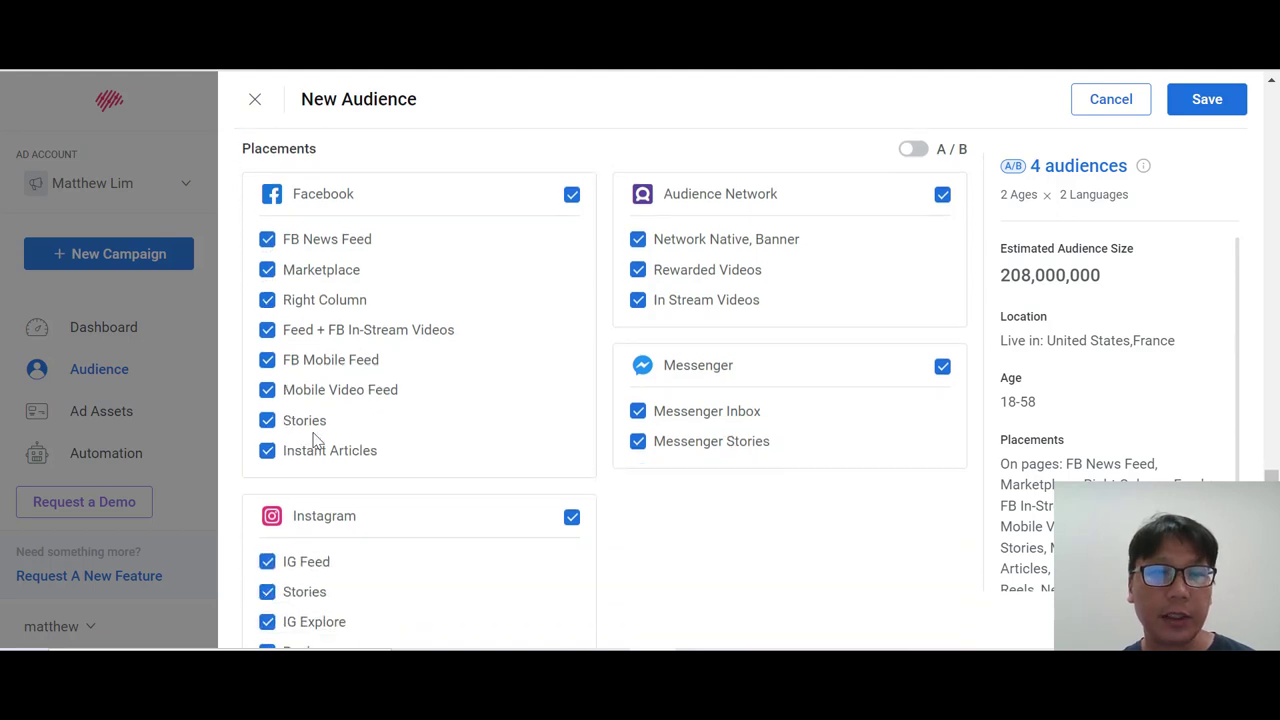
{"action": "scroll", "coordinate": [405, 422], "scroll_direction": "down", "scroll_amount": 2}
{"action": "scroll", "coordinate": [401, 421], "scroll_direction": "down", "scroll_amount": 1}
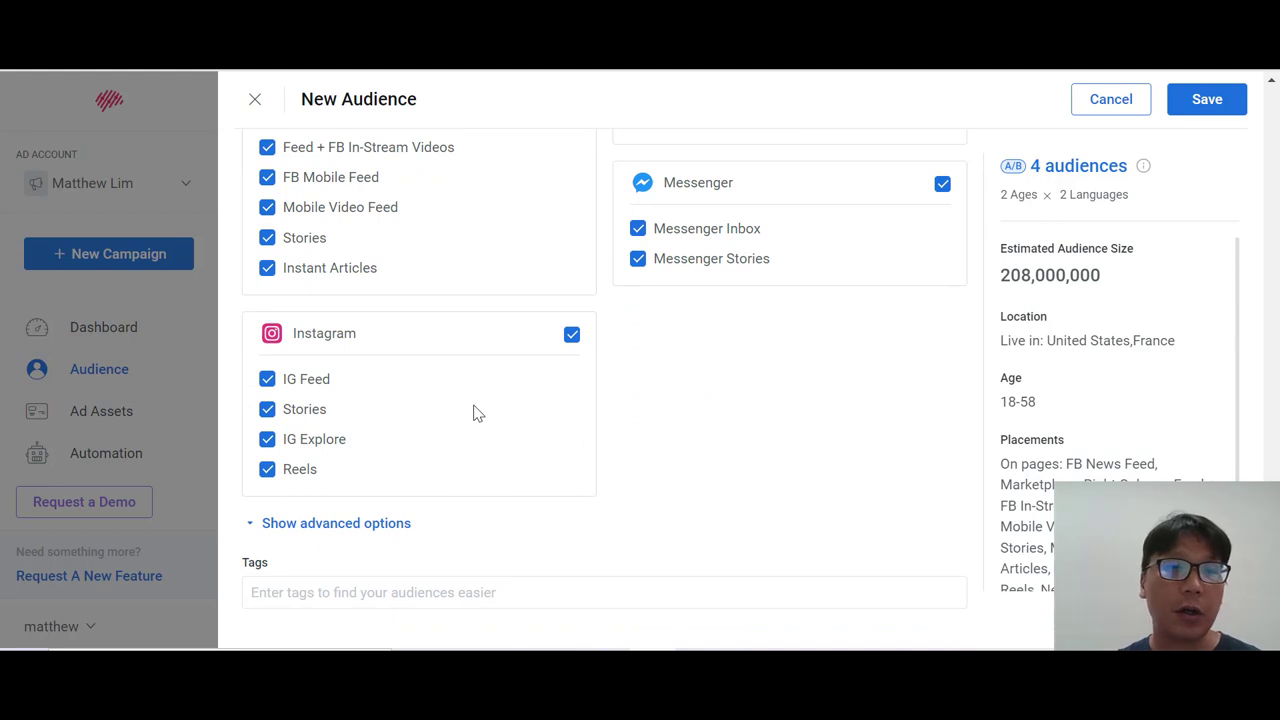
{"action": "left_click", "coordinate": [267, 470]}
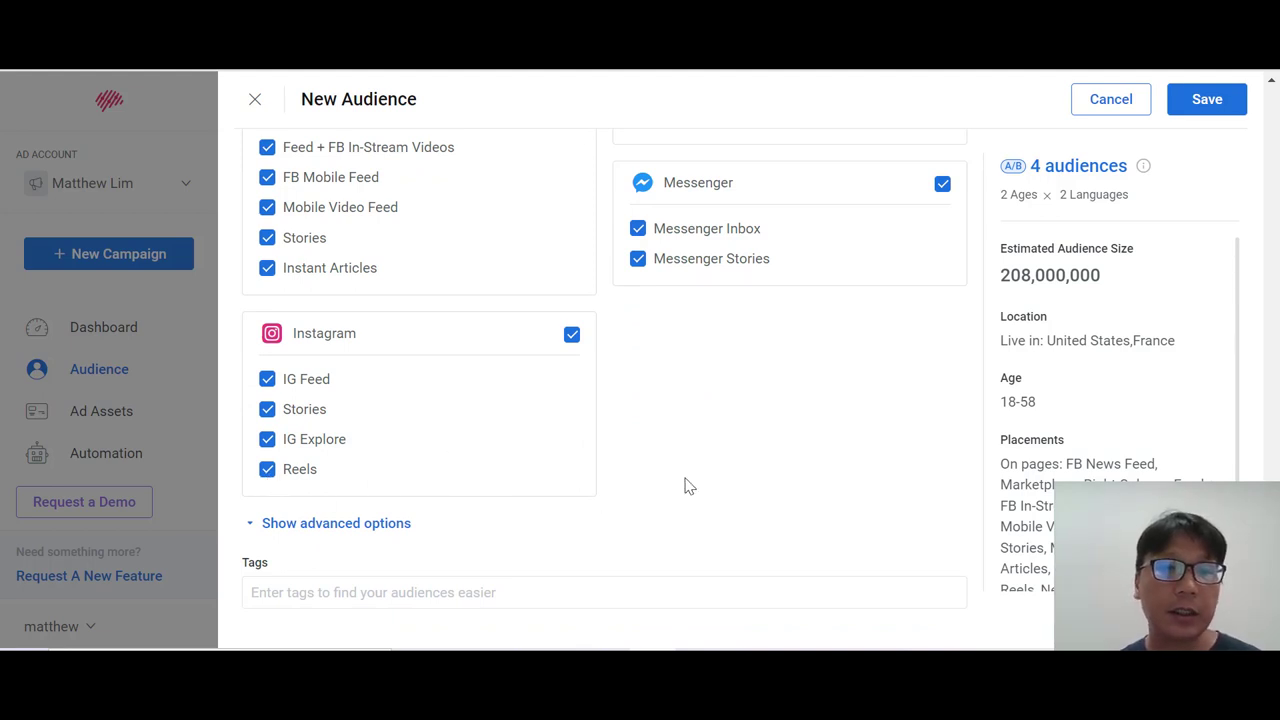
{"action": "left_click", "coordinate": [262, 474]}
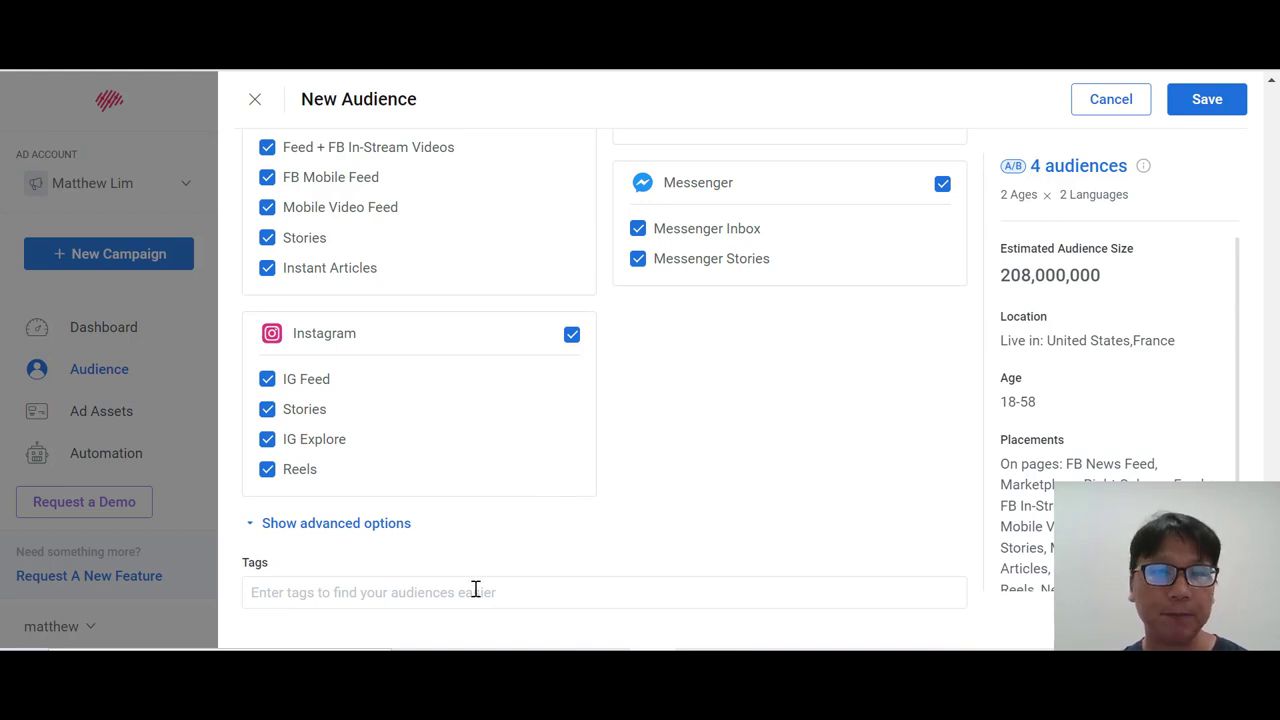
- Show the advanced placement options and try the WiFi-only setting and the Gaming publisher exclusion, restoring both
{"action": "left_click", "coordinate": [306, 524]}
{"action": "scroll", "coordinate": [675, 520], "scroll_direction": "down", "scroll_amount": 1}
{"action": "scroll", "coordinate": [670, 490], "scroll_direction": "down", "scroll_amount": 2}
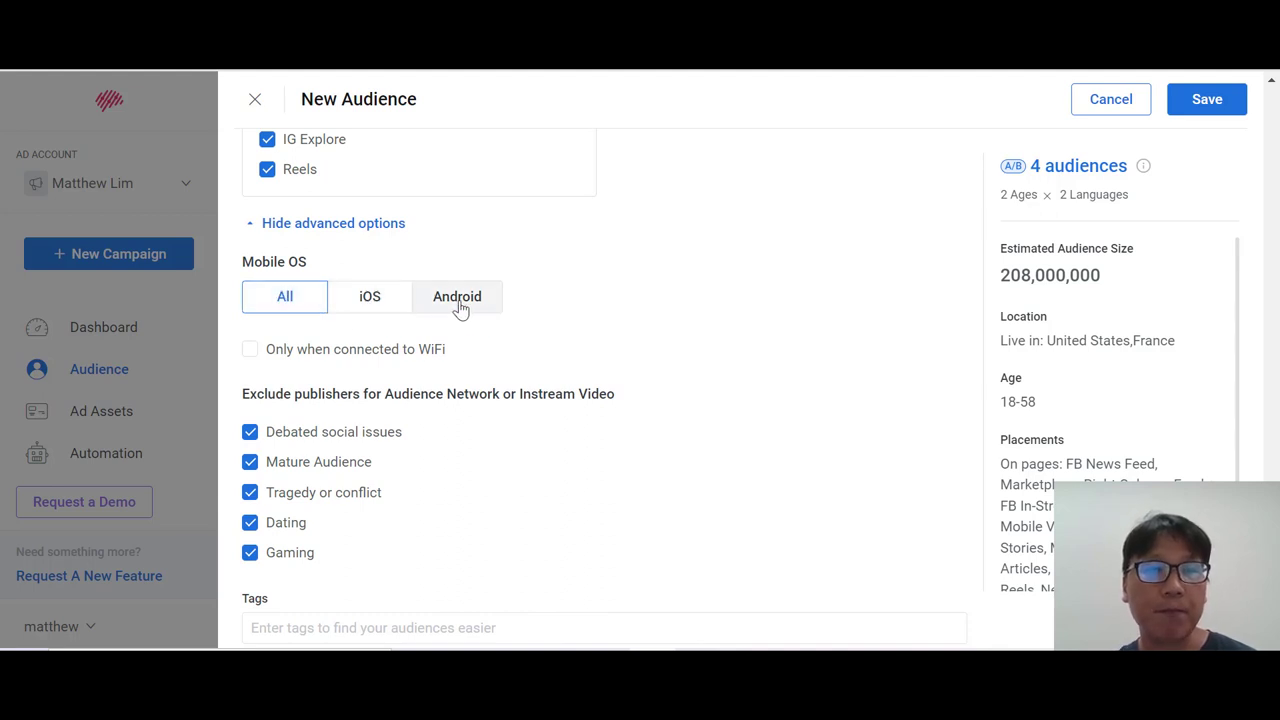
{"action": "left_click", "coordinate": [405, 349]}
{"action": "left_click", "coordinate": [250, 350]}
{"action": "scroll", "coordinate": [290, 380], "scroll_direction": "down", "scroll_amount": 1}
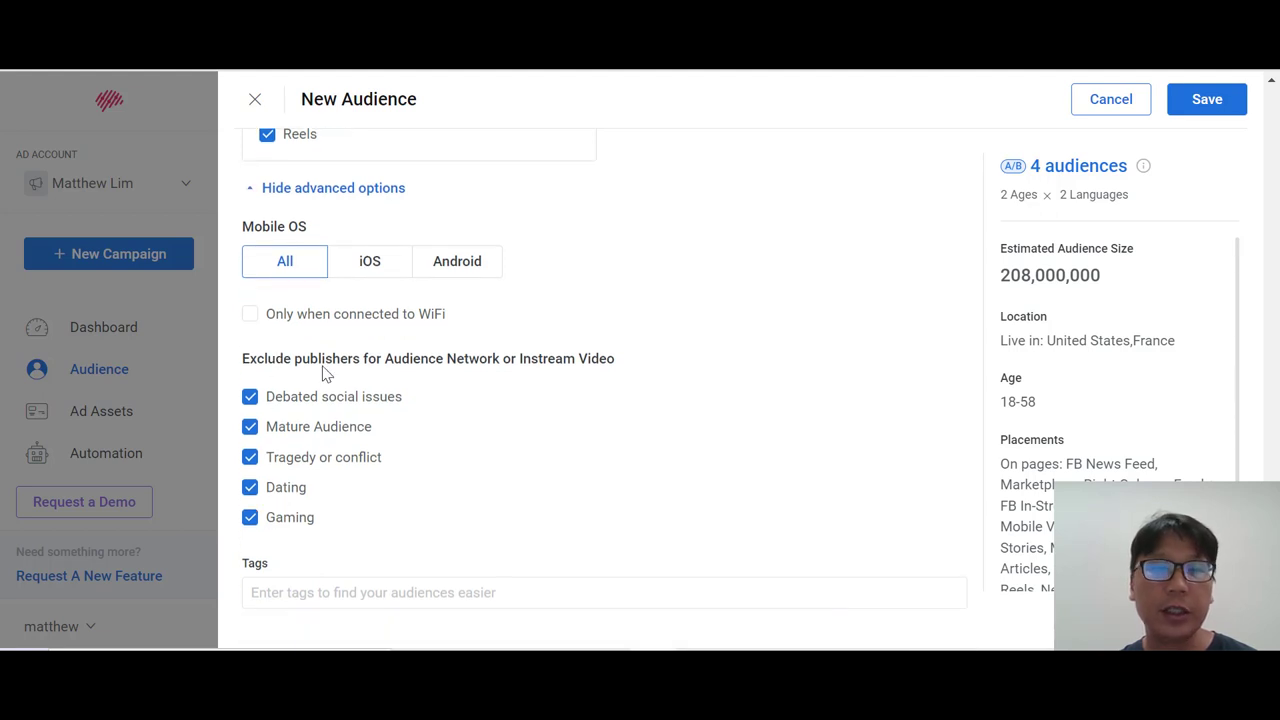
{"action": "left_click", "coordinate": [252, 518]}
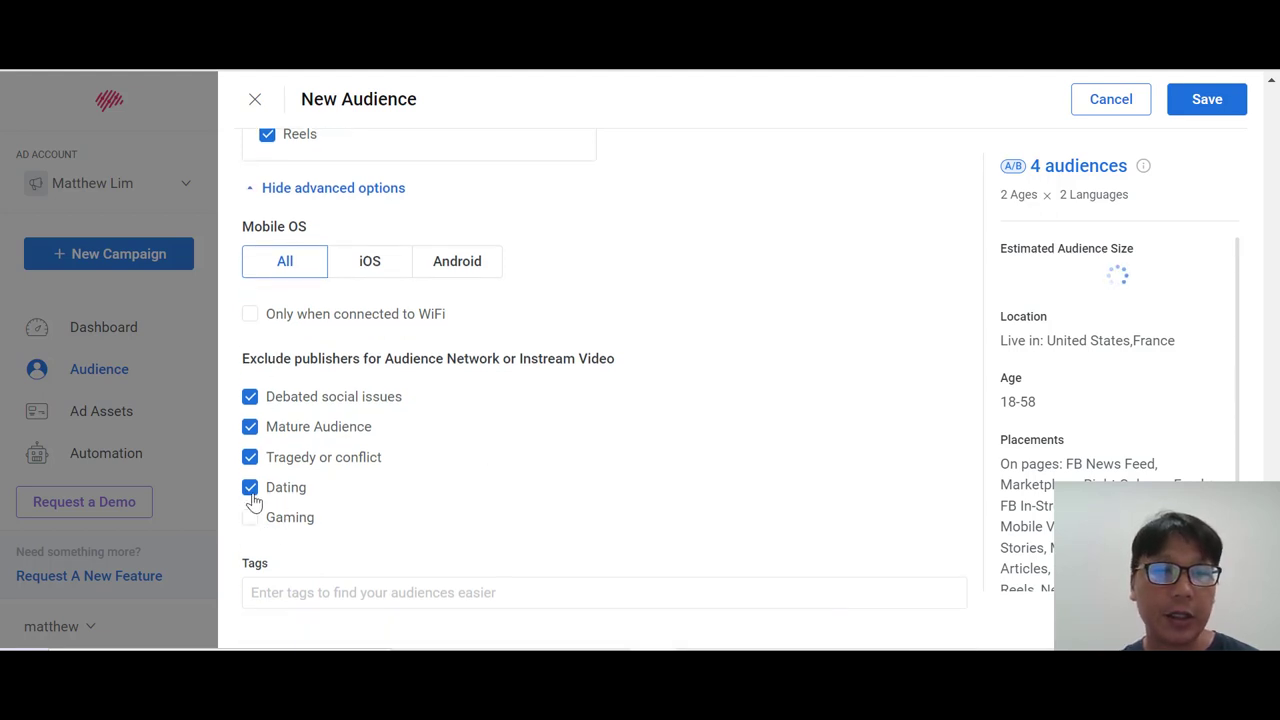
{"action": "left_click", "coordinate": [250, 517]}
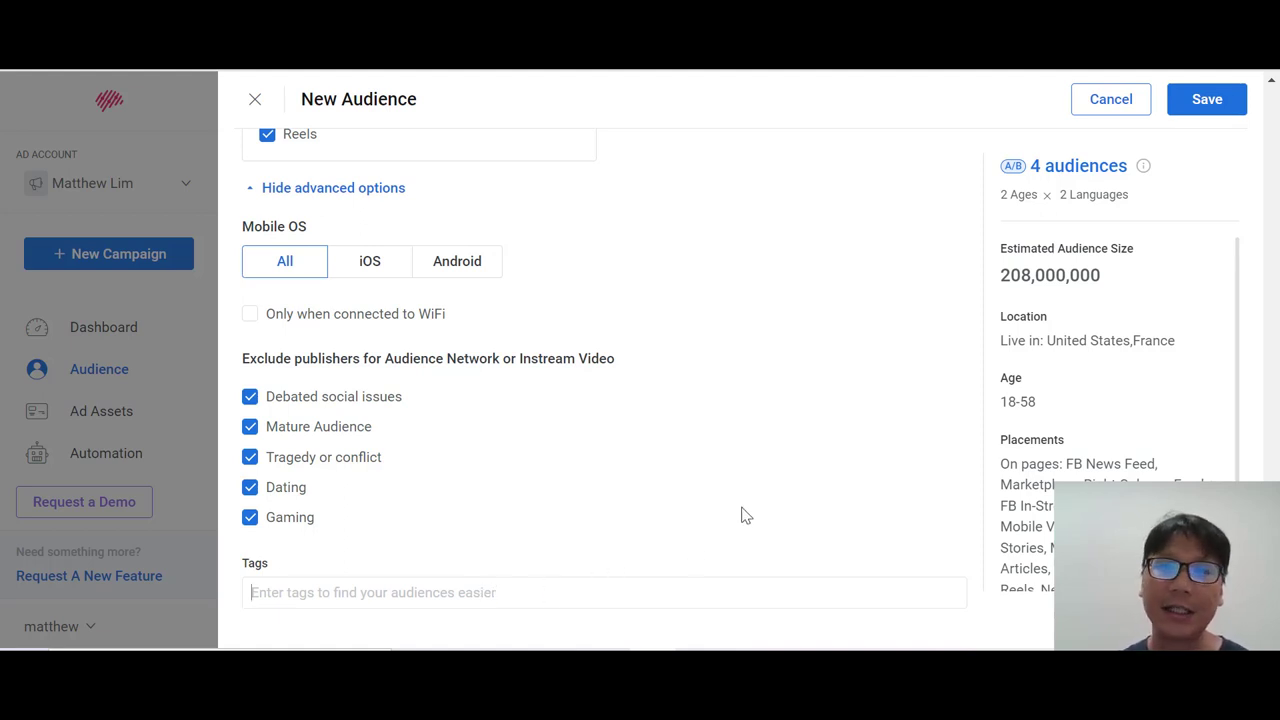
- Save the new audience and check its card among the saved audiences
{"action": "scroll", "coordinate": [742, 515], "scroll_direction": "up", "scroll_amount": 20}
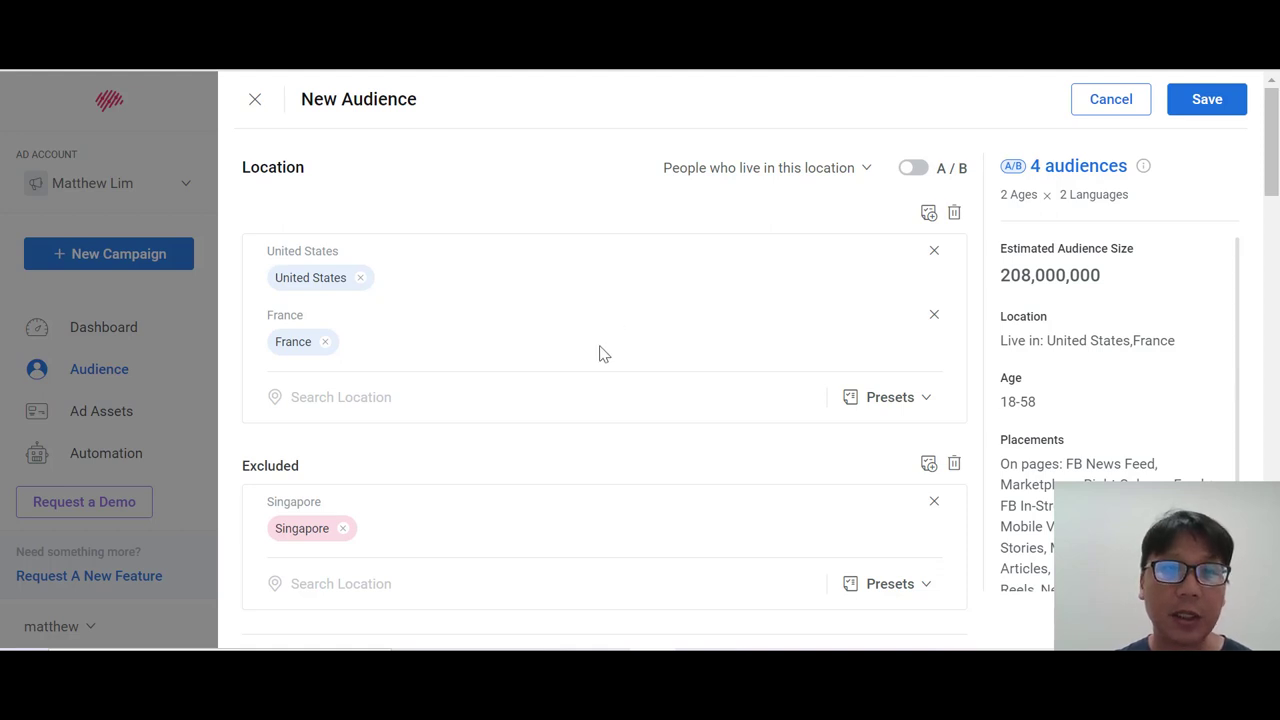
{"action": "left_click", "coordinate": [1219, 100]}
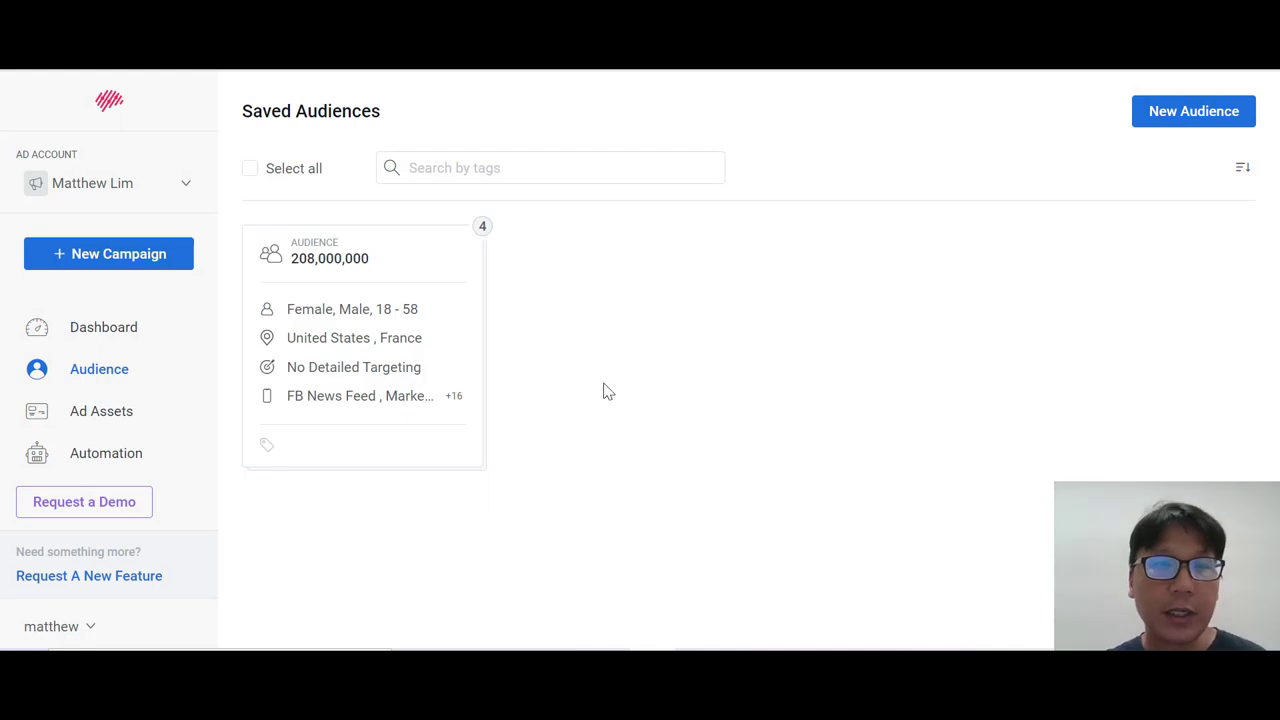
{"action": "mouse_move", "coordinate": [386, 326]}
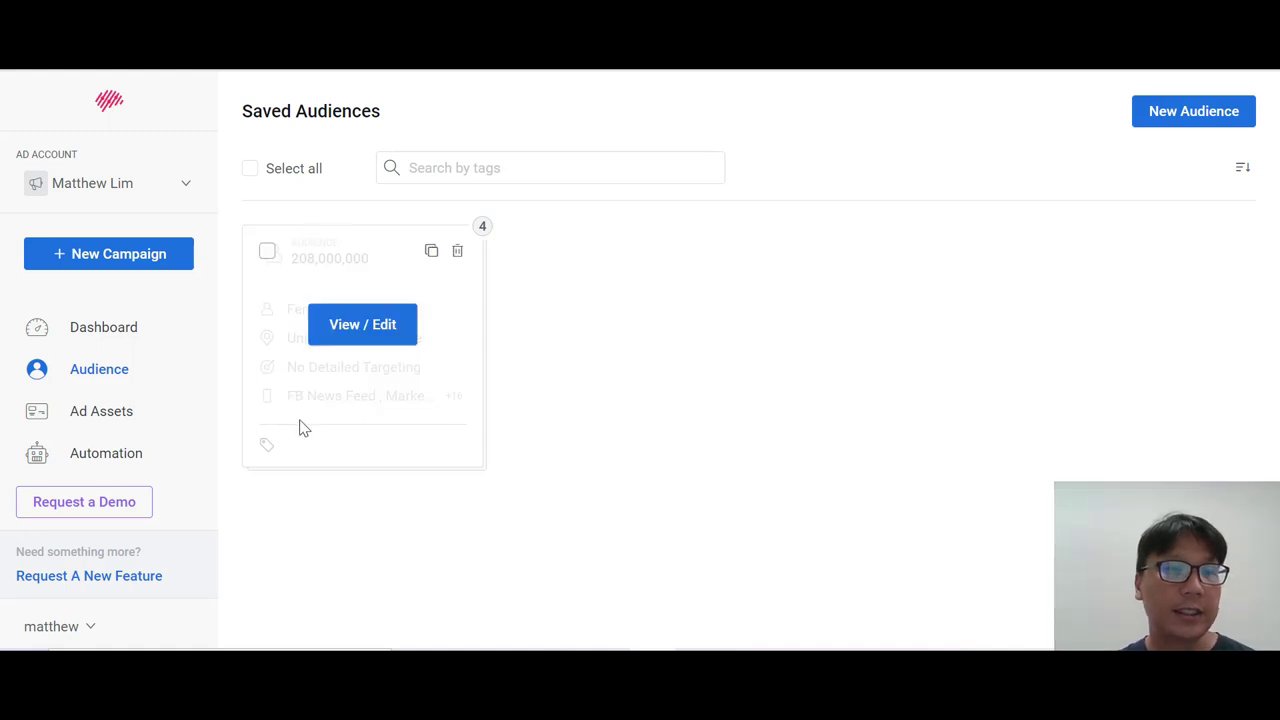
- Start a new ad asset and look over its page, ad type and media options
{"action": "left_click", "coordinate": [95, 425]}
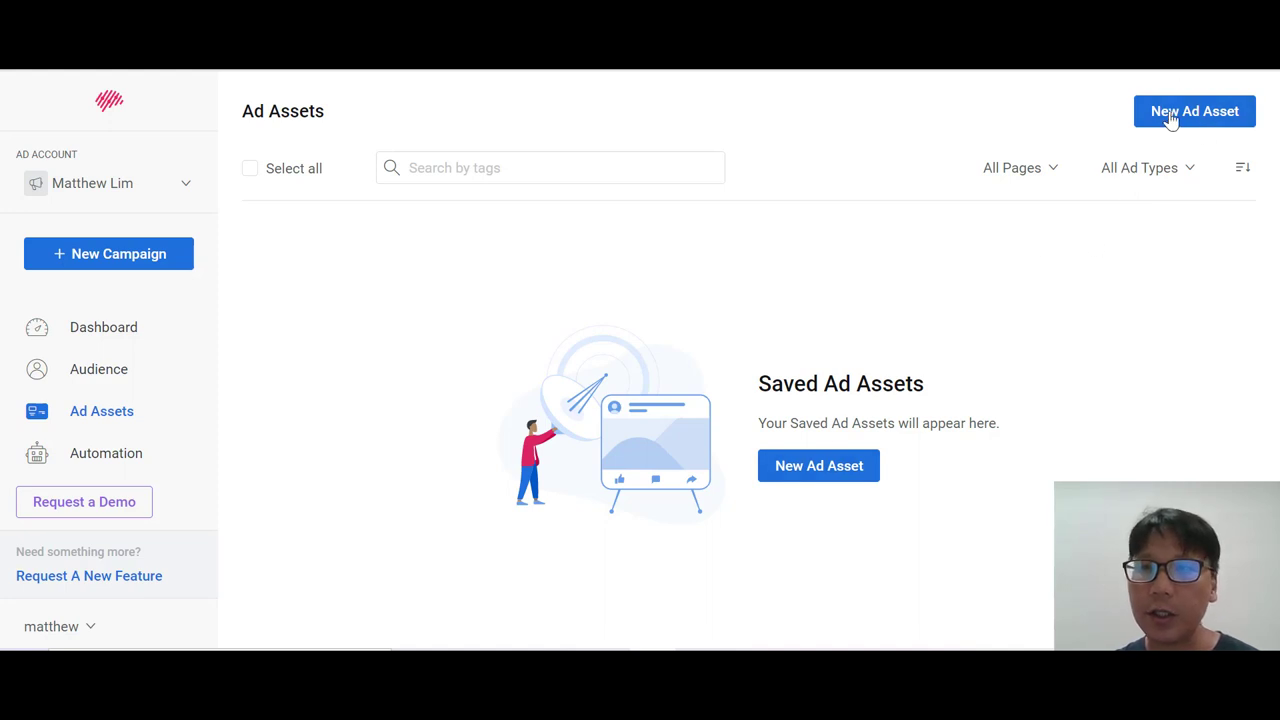
{"action": "left_click", "coordinate": [845, 468]}
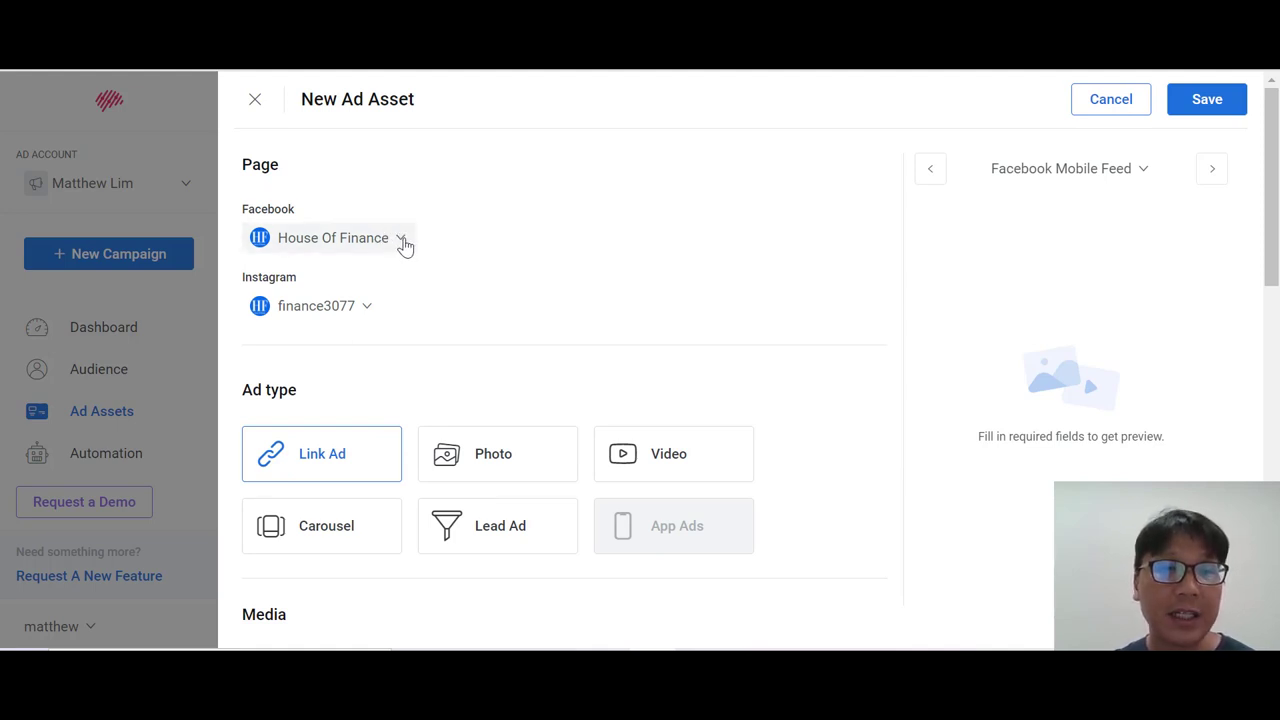
{"action": "scroll", "coordinate": [409, 323], "scroll_direction": "down", "scroll_amount": 2}
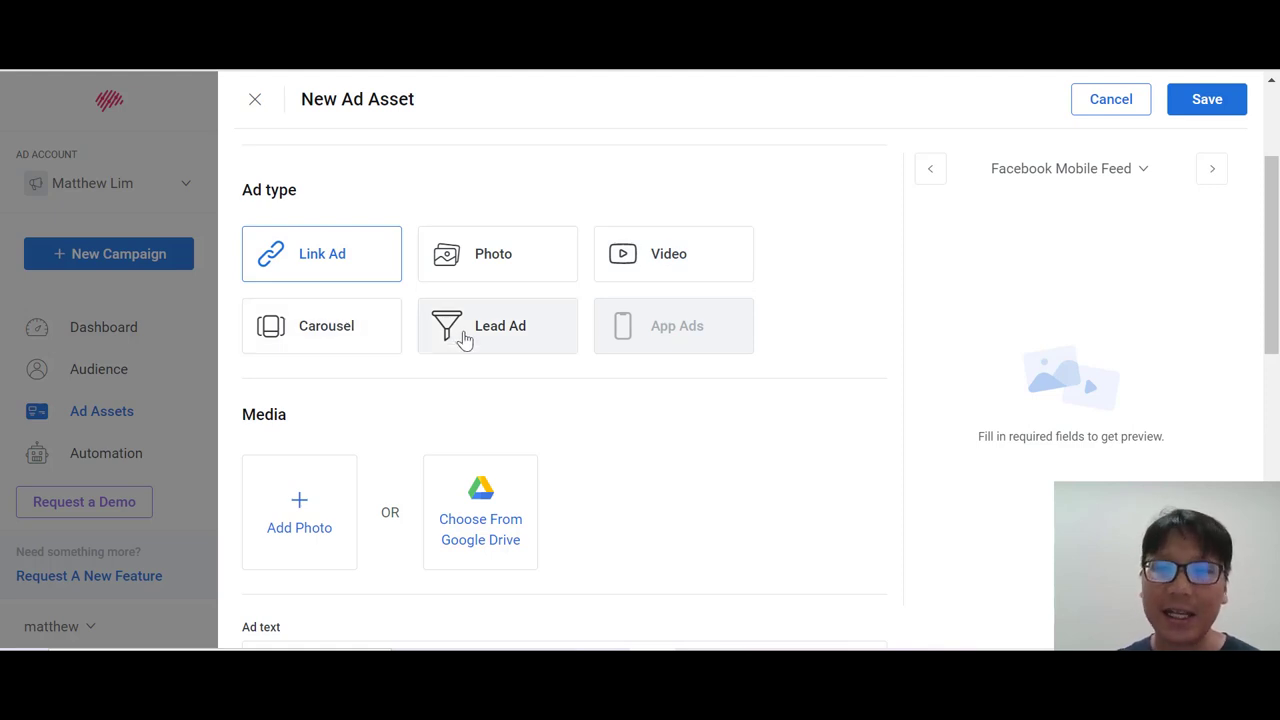
- Set the ad type to Photo and add the mailercloud image from the Downloads folder as its media
{"action": "left_click", "coordinate": [493, 279]}
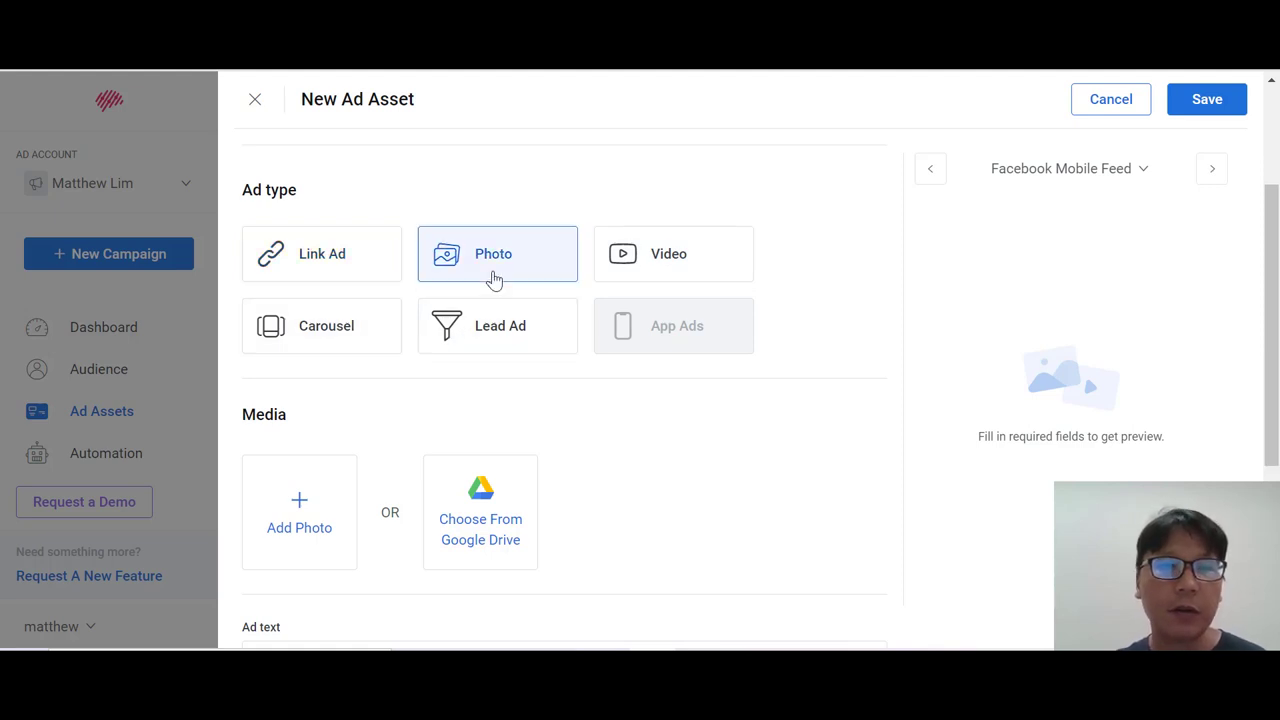
{"action": "scroll", "coordinate": [815, 455], "scroll_direction": "down", "scroll_amount": 2}
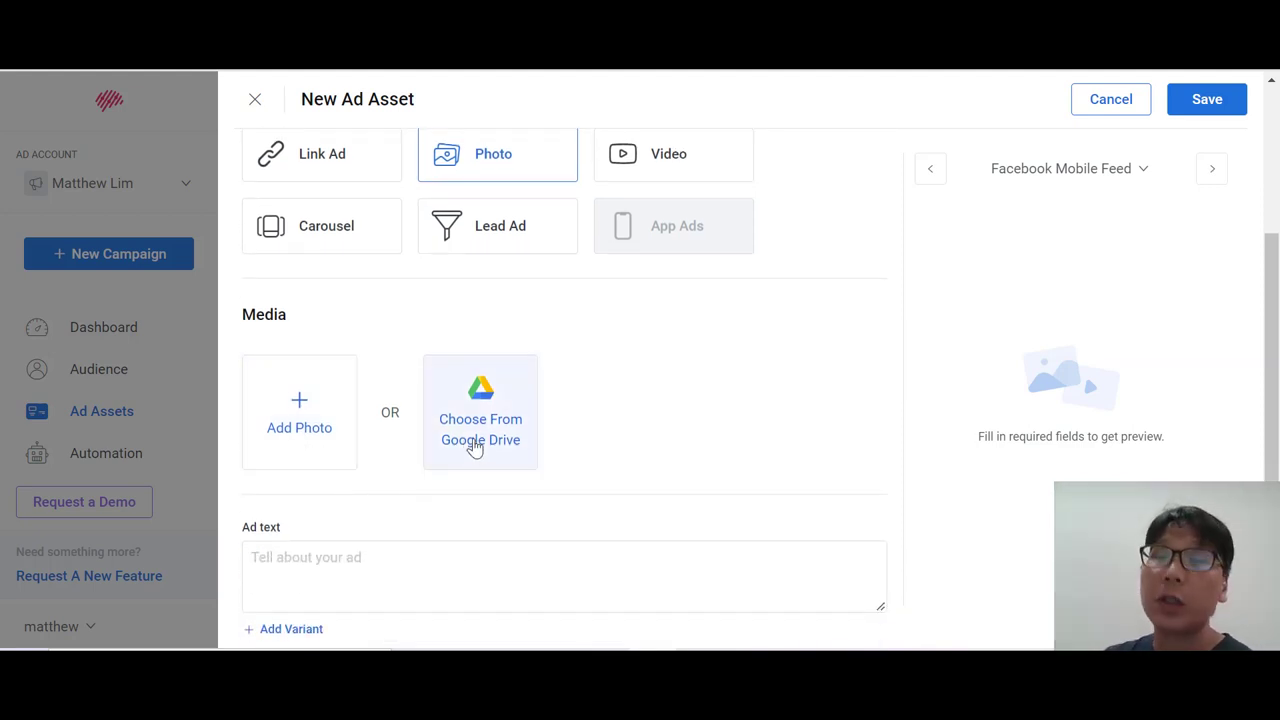
{"action": "left_click", "coordinate": [266, 430]}
{"action": "left_click", "coordinate": [330, 142]}
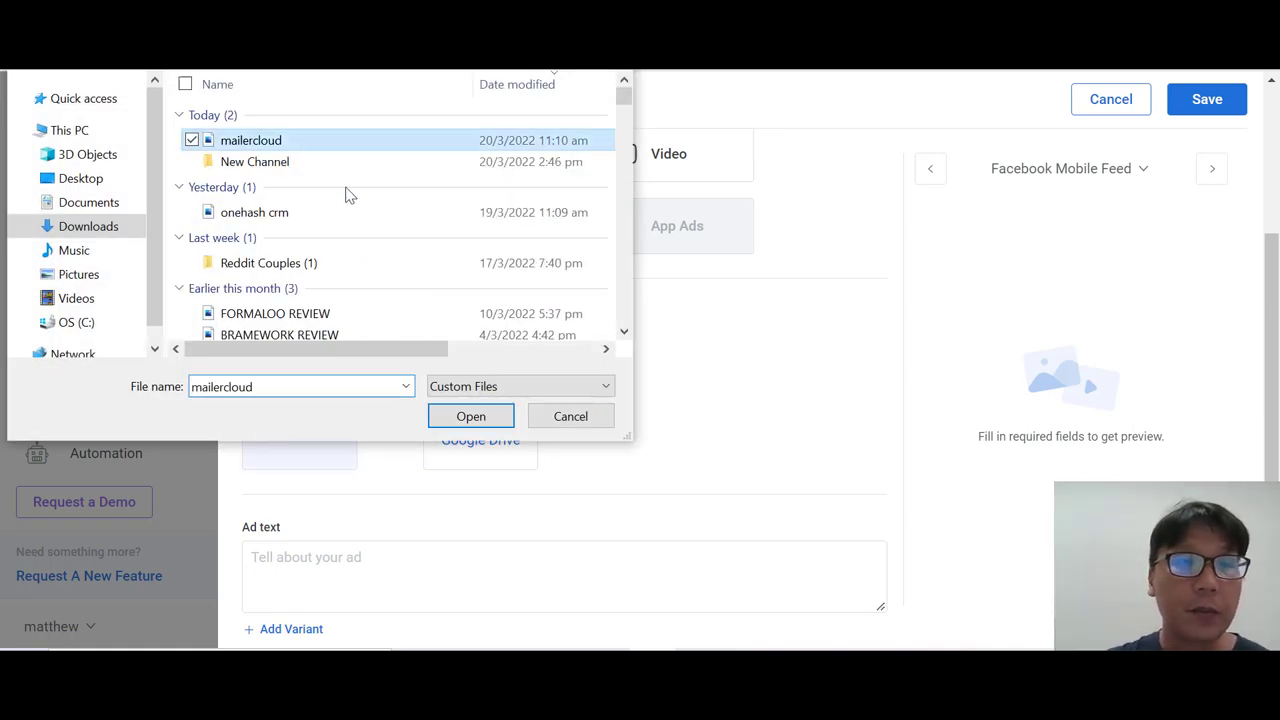
{"action": "left_click", "coordinate": [471, 416]}
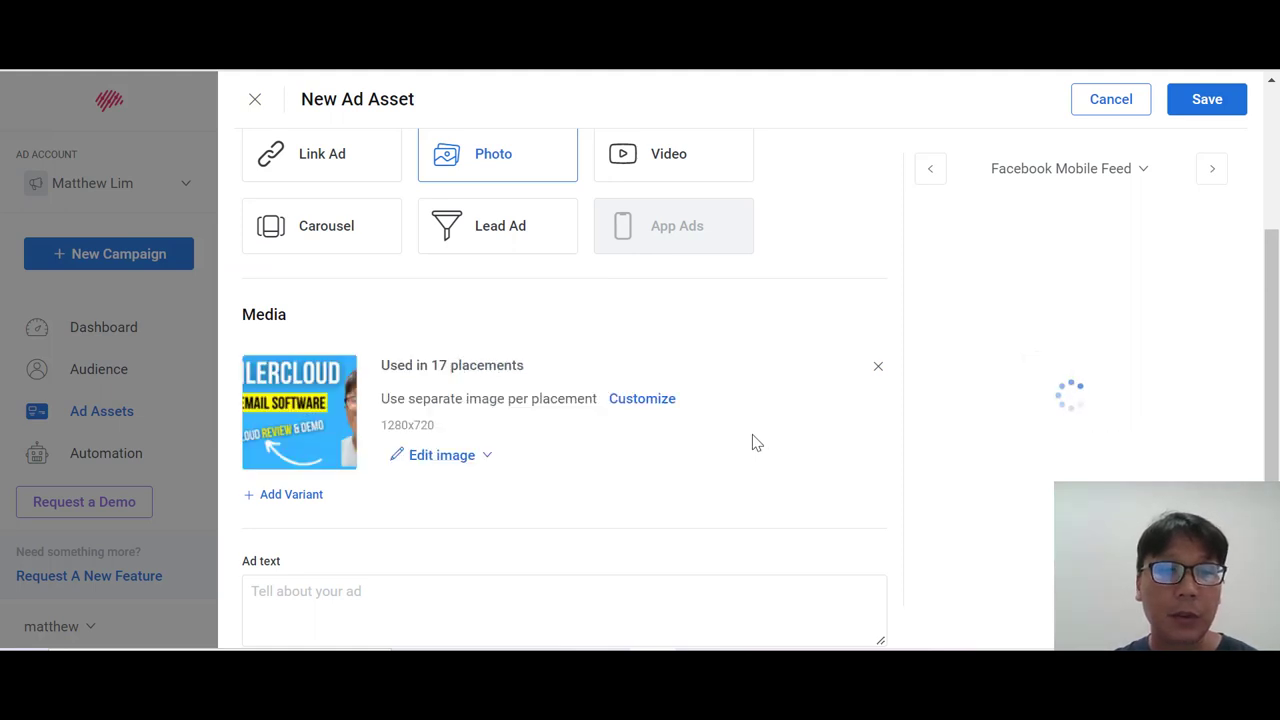
- Enter "Ads Text" as the ad text and add a second text variant reading "Tell me more"
{"action": "scroll", "coordinate": [740, 436], "scroll_direction": "down", "scroll_amount": 1}
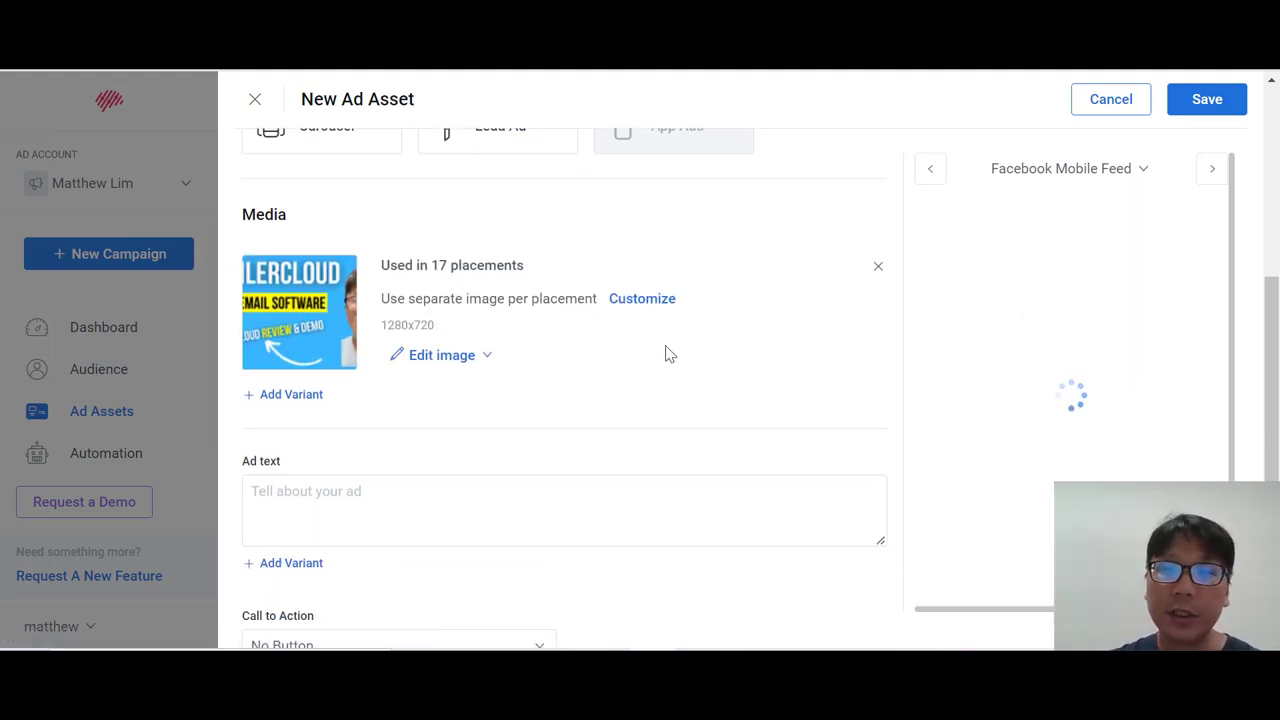
{"action": "scroll", "coordinate": [460, 410], "scroll_direction": "down", "scroll_amount": 1}
{"action": "left_click", "coordinate": [425, 418]}
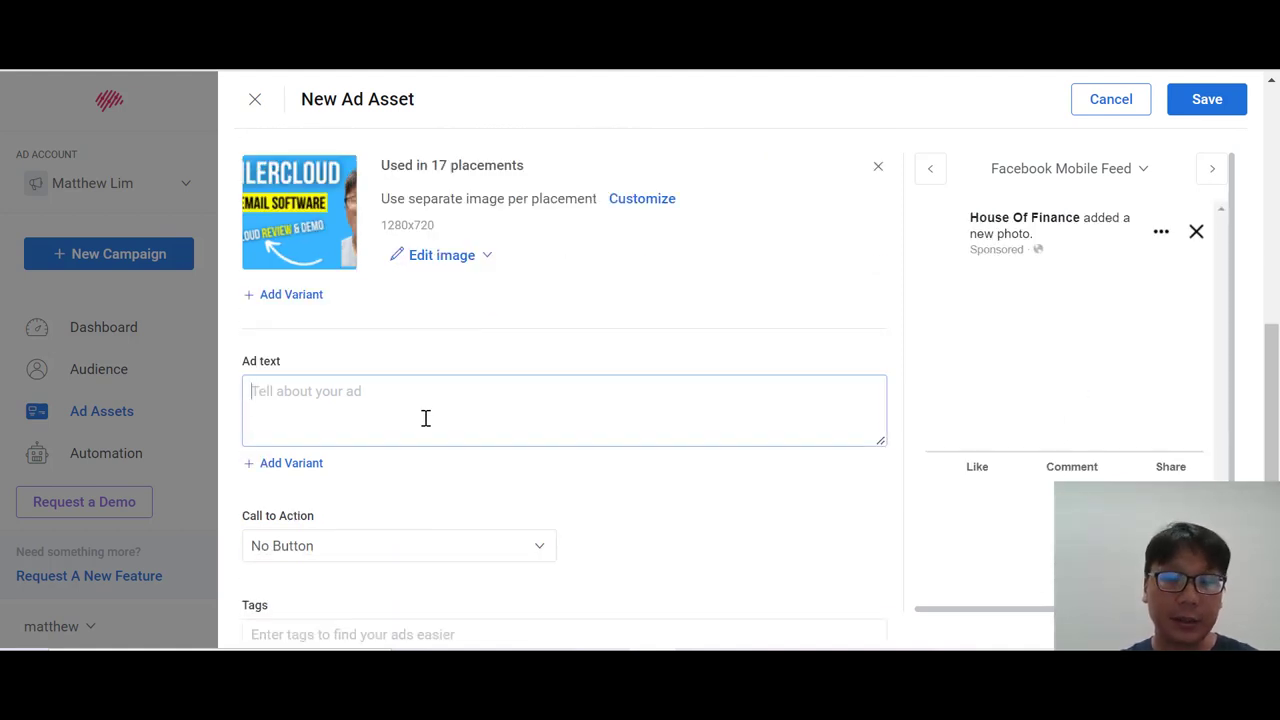
{"action": "type", "text": "Ads Text"}
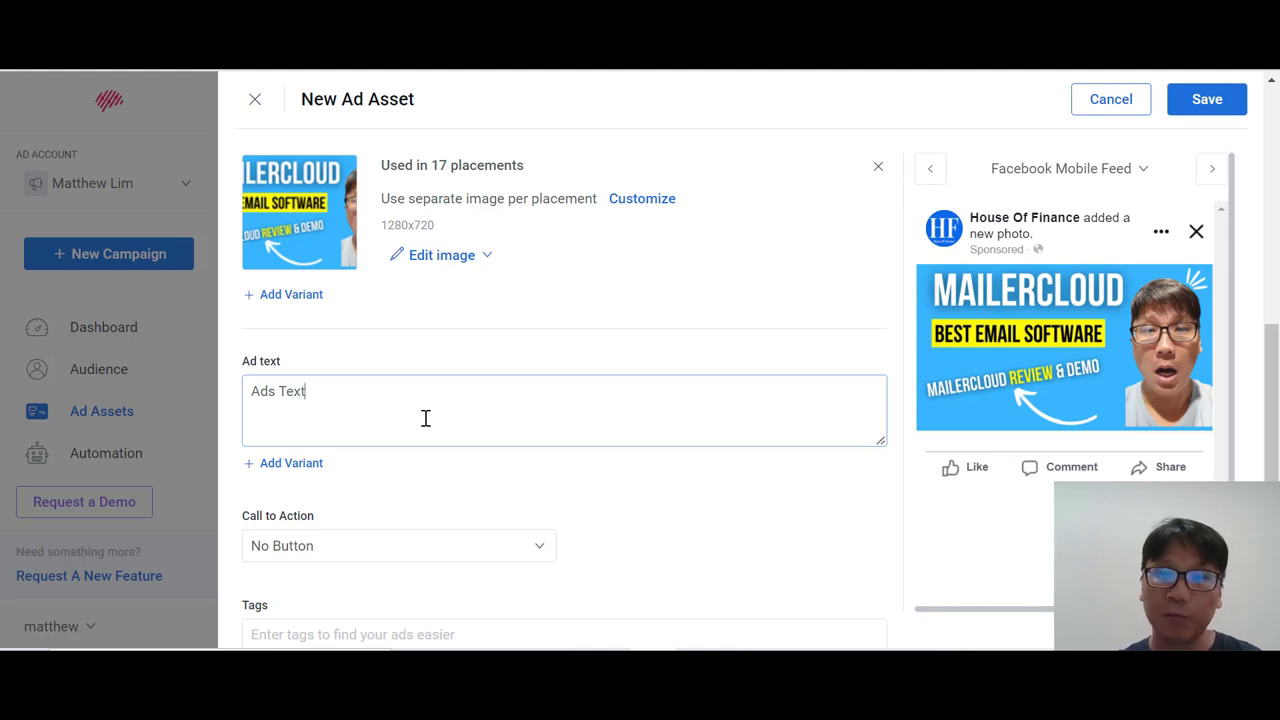
{"action": "scroll", "coordinate": [605, 365], "scroll_direction": "down", "scroll_amount": 1}
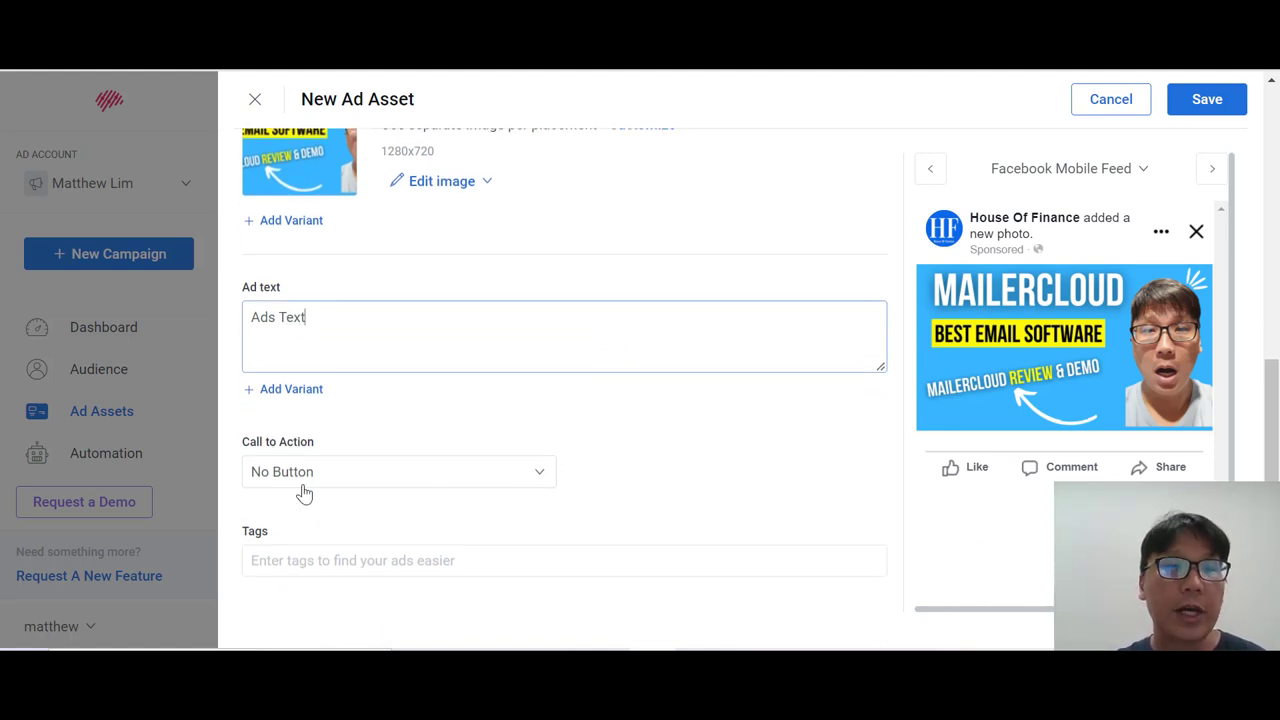
{"action": "left_click", "coordinate": [258, 389]}
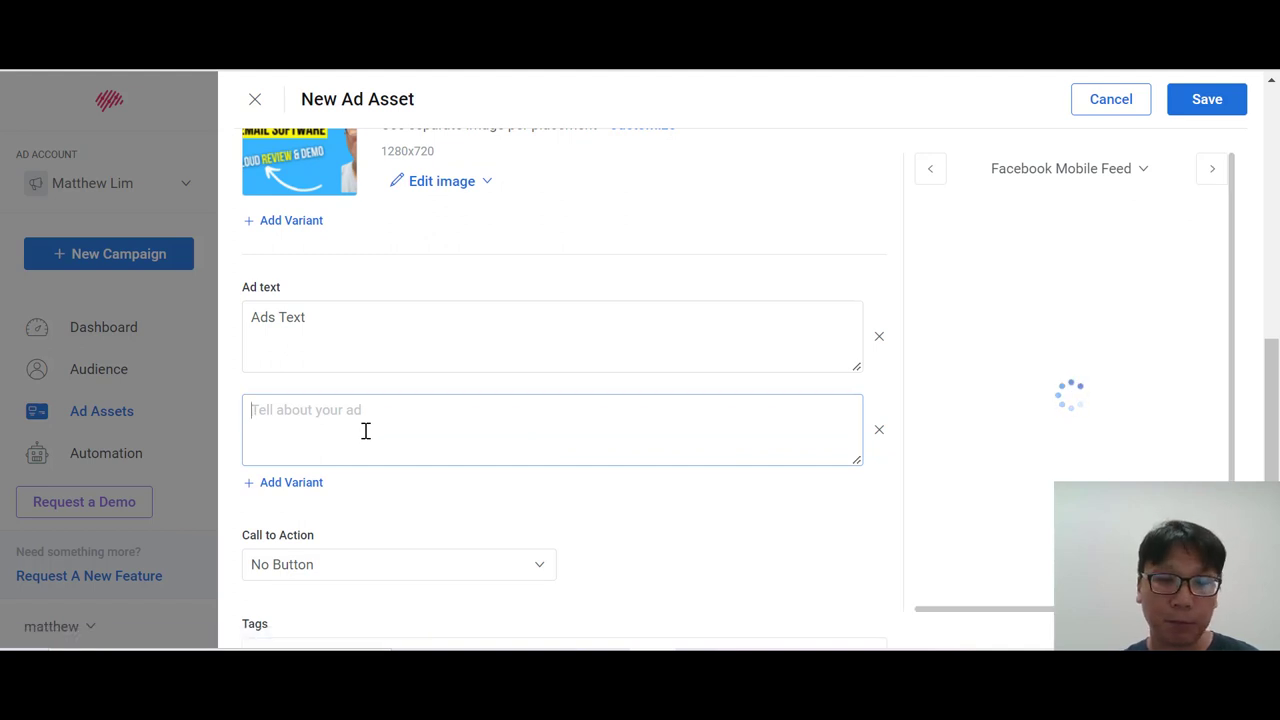
{"action": "type", "text": "Tell me more"}
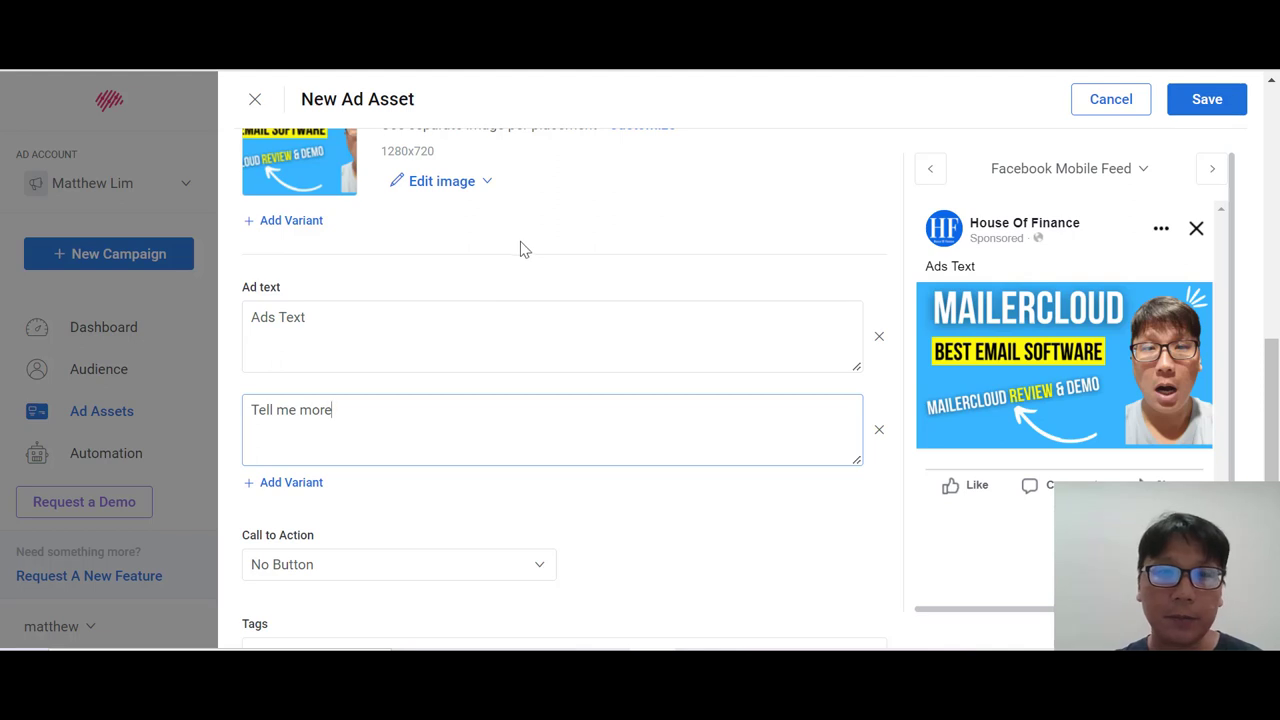
- Look through the call-to-action choices, try Get Quote, and set the call to action to Learn More
{"action": "scroll", "coordinate": [500, 470], "scroll_direction": "down", "scroll_amount": 1}
{"action": "left_click", "coordinate": [345, 466]}
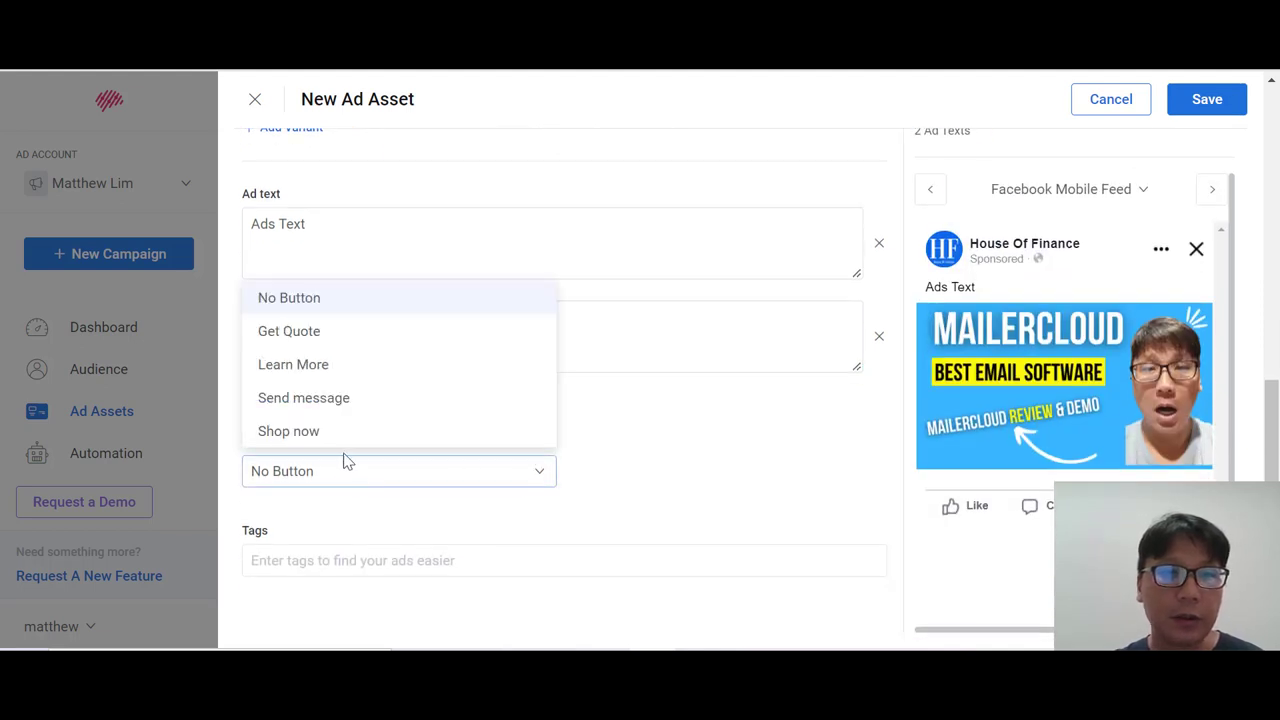
{"action": "left_click", "coordinate": [720, 471]}
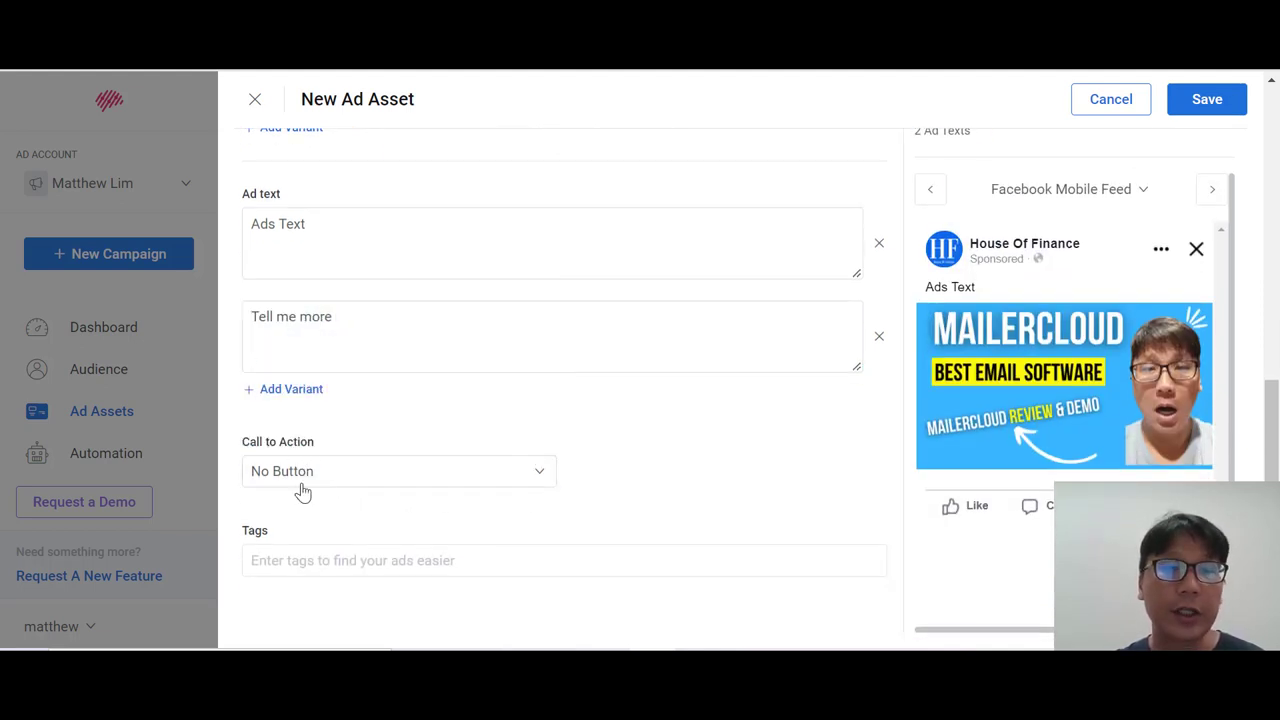
{"action": "left_click", "coordinate": [302, 490]}
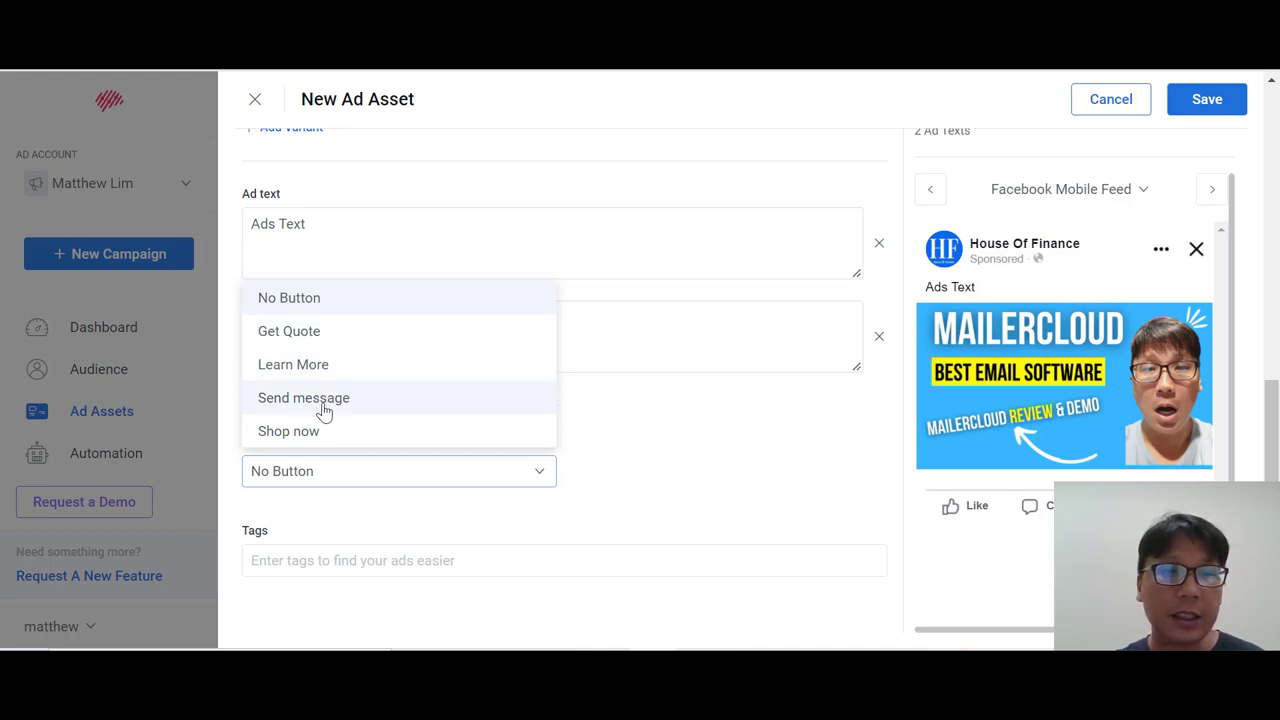
{"action": "left_click", "coordinate": [637, 408]}
{"action": "left_click", "coordinate": [327, 484]}
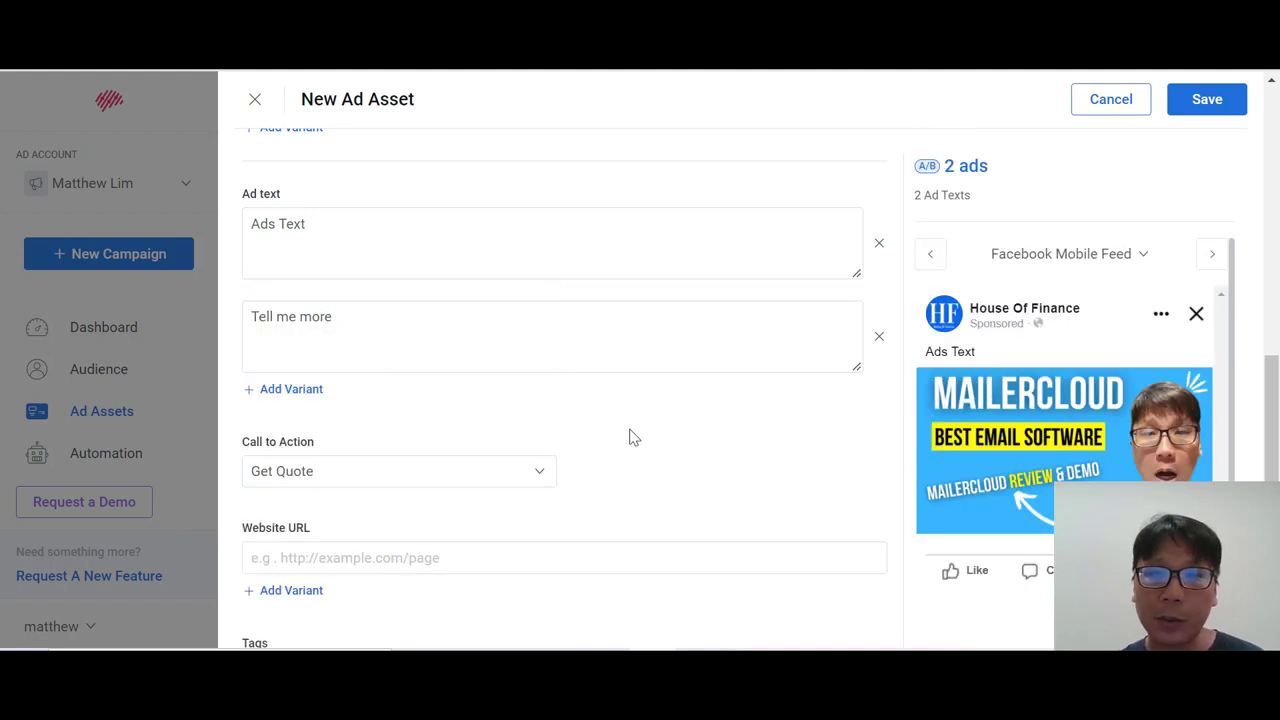
{"action": "scroll", "coordinate": [629, 434], "scroll_direction": "down", "scroll_amount": 1}
{"action": "left_click", "coordinate": [283, 370]}
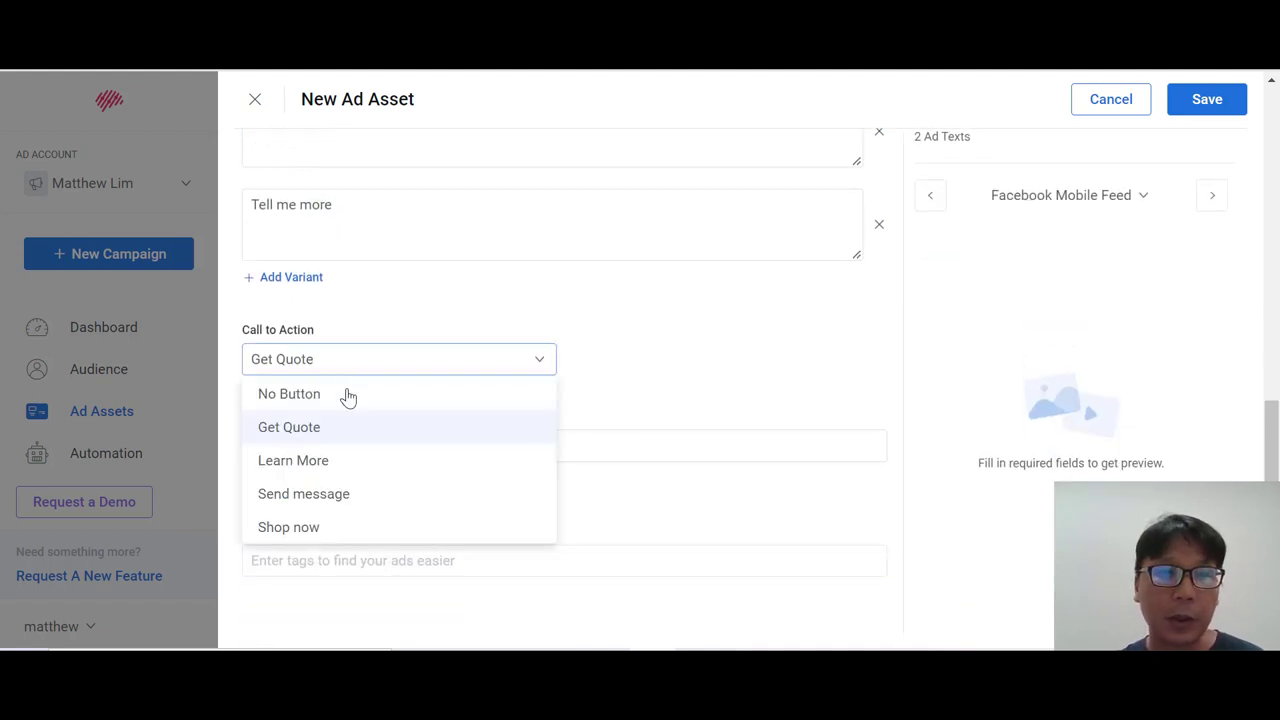
{"action": "left_click", "coordinate": [300, 460]}
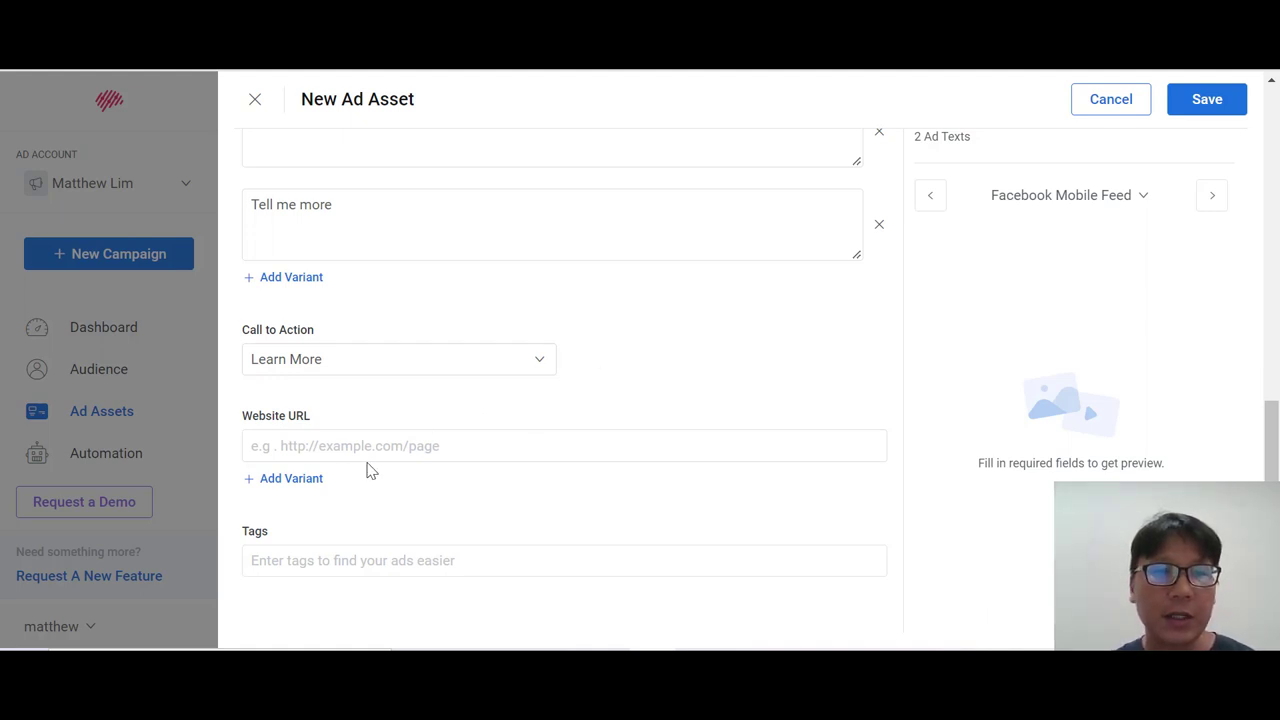
- Try to save the photo ad asset with the website URL and tags left empty
{"action": "left_click", "coordinate": [335, 451]}
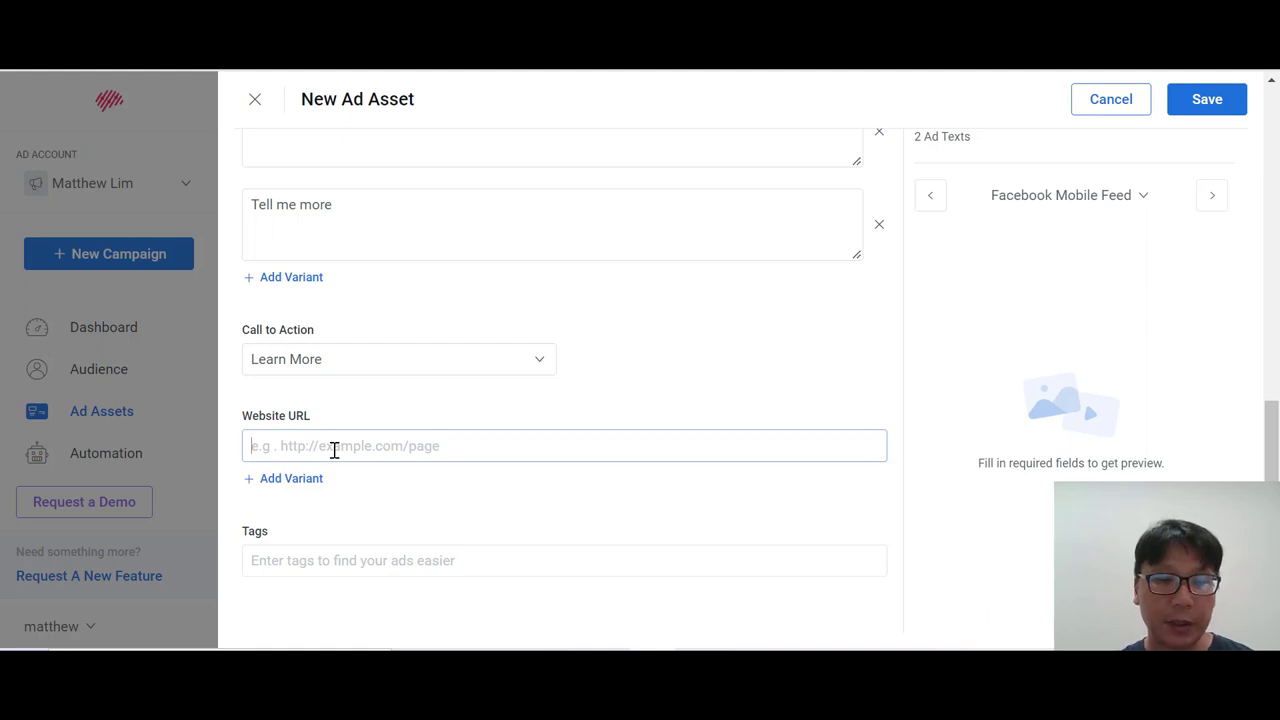
{"action": "left_click", "coordinate": [385, 571]}
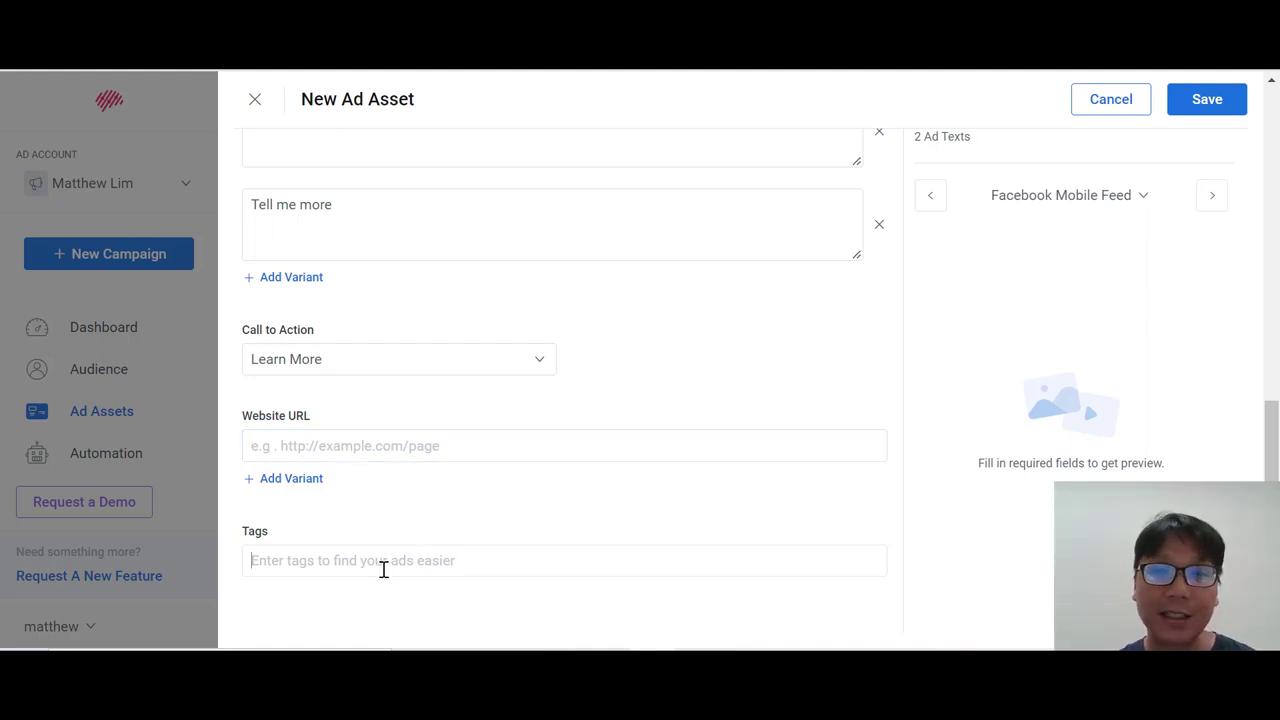
{"action": "scroll", "coordinate": [570, 433], "scroll_direction": "up", "scroll_amount": 10}
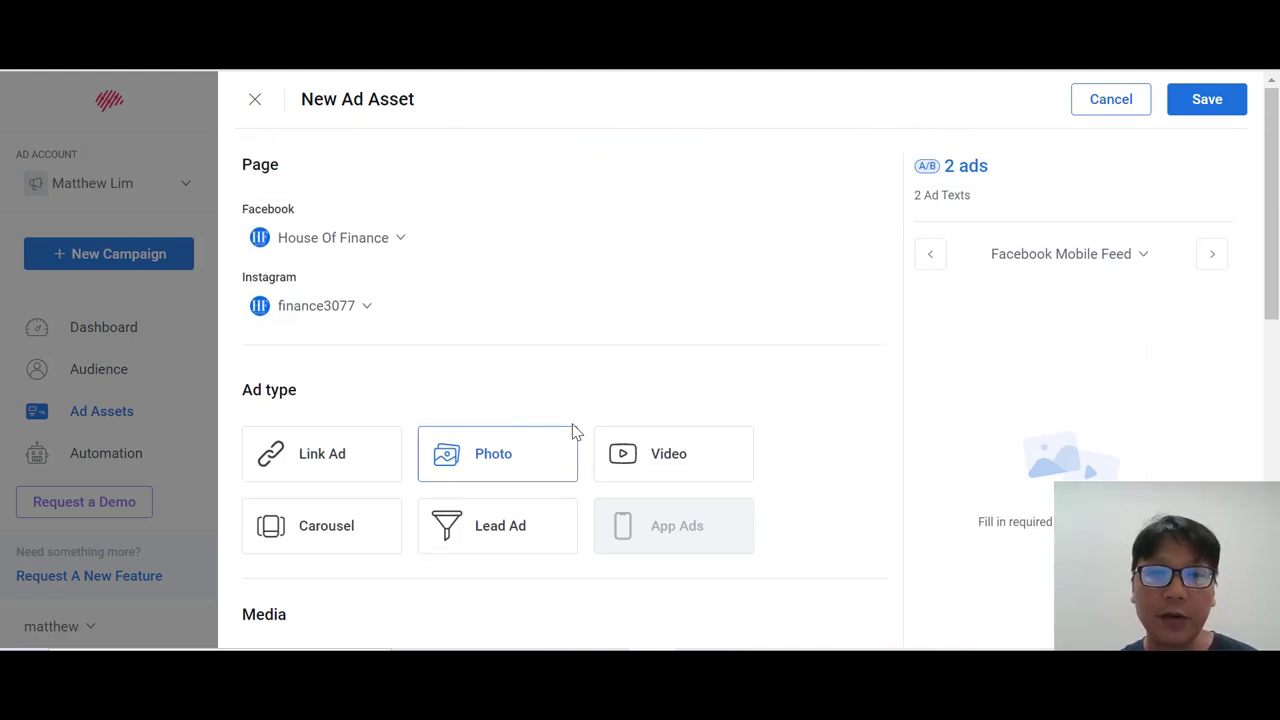
{"action": "left_click", "coordinate": [1205, 100]}
- Start filling in the website URL for the ad's Learn More call to action
{"action": "left_click", "coordinate": [323, 424]}
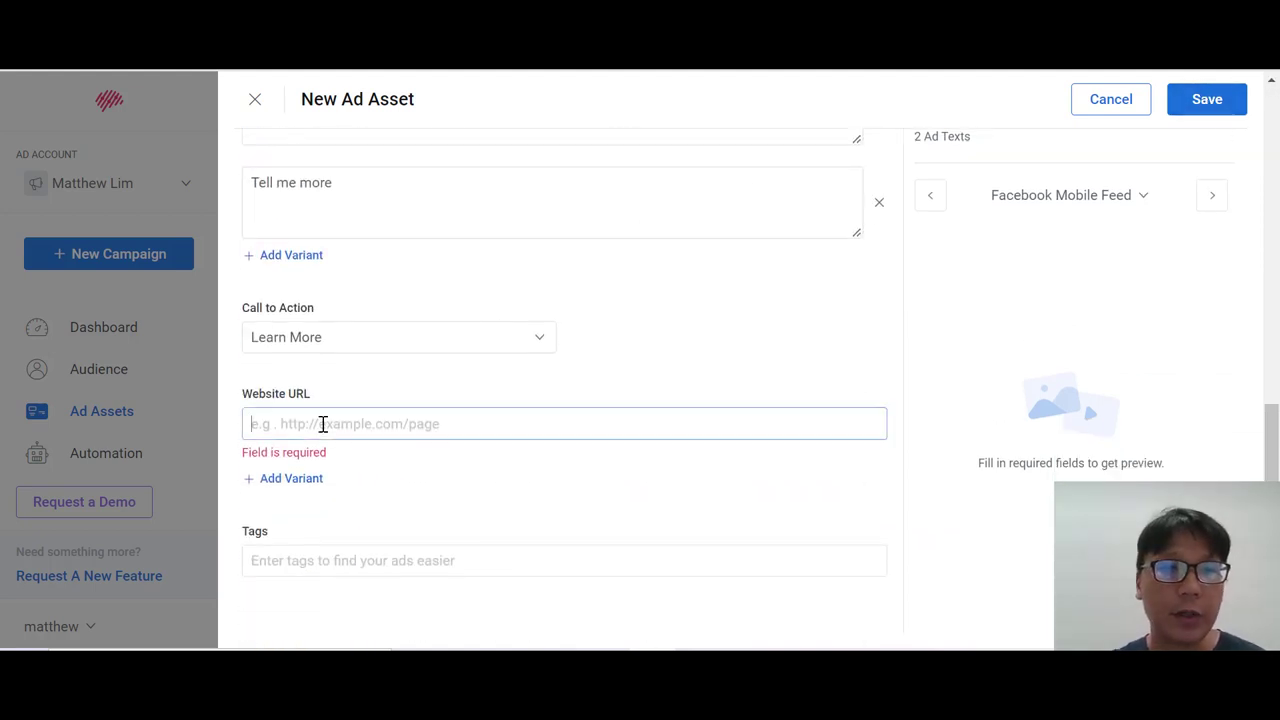